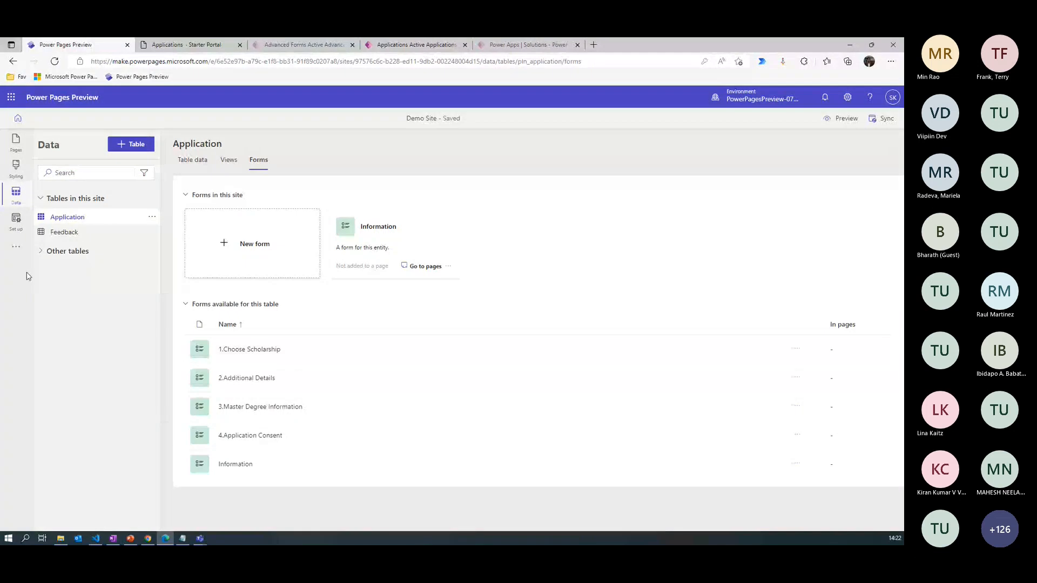
- Search the other tables for "Scho" and open the Scholarship table to view its rows
{"action": "left_click", "coordinate": [40, 252]}
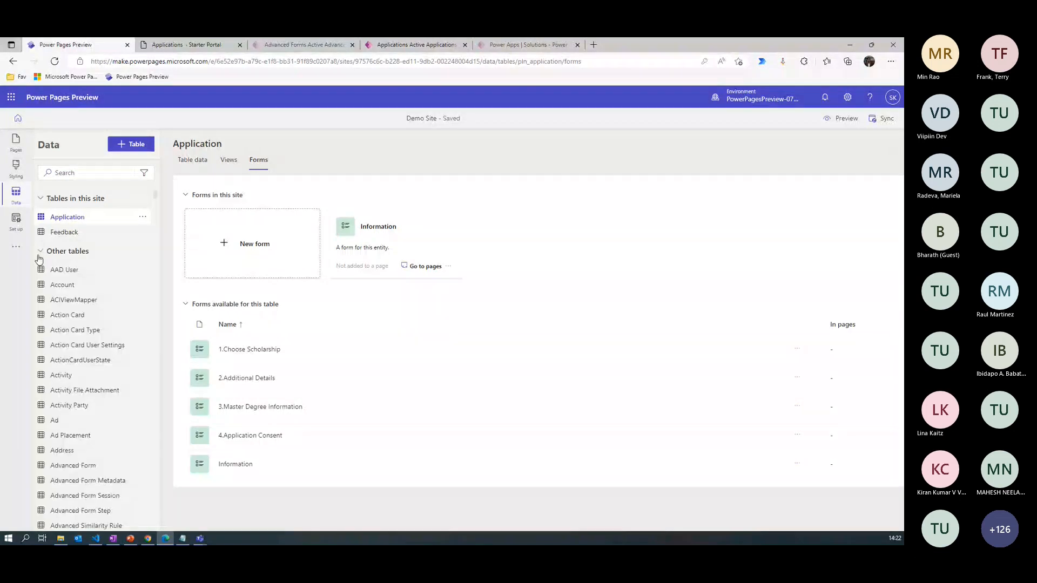
{"action": "left_click", "coordinate": [77, 172]}
{"action": "type", "text": "Scho"}
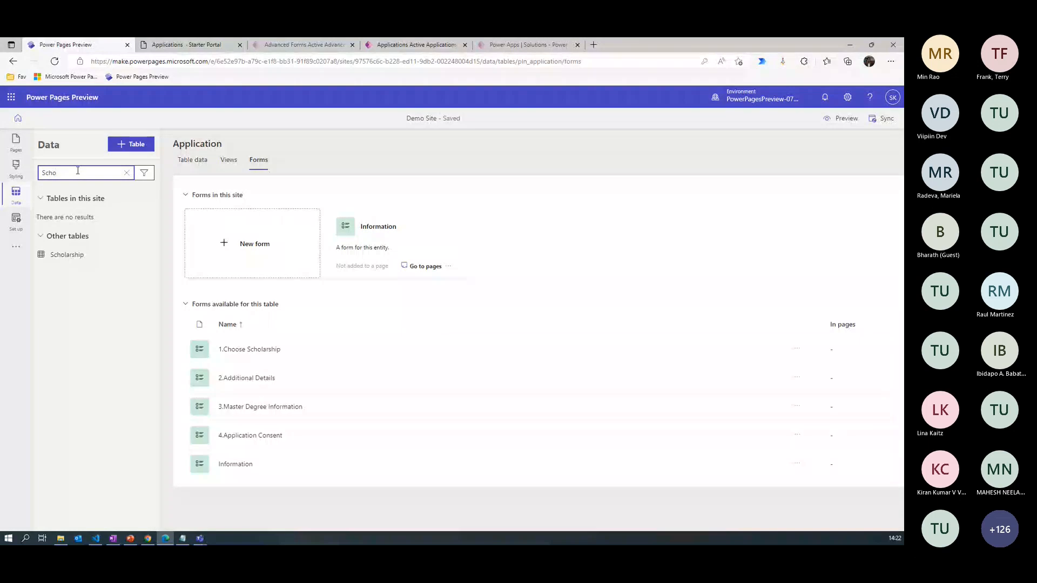
{"action": "left_click", "coordinate": [74, 254]}
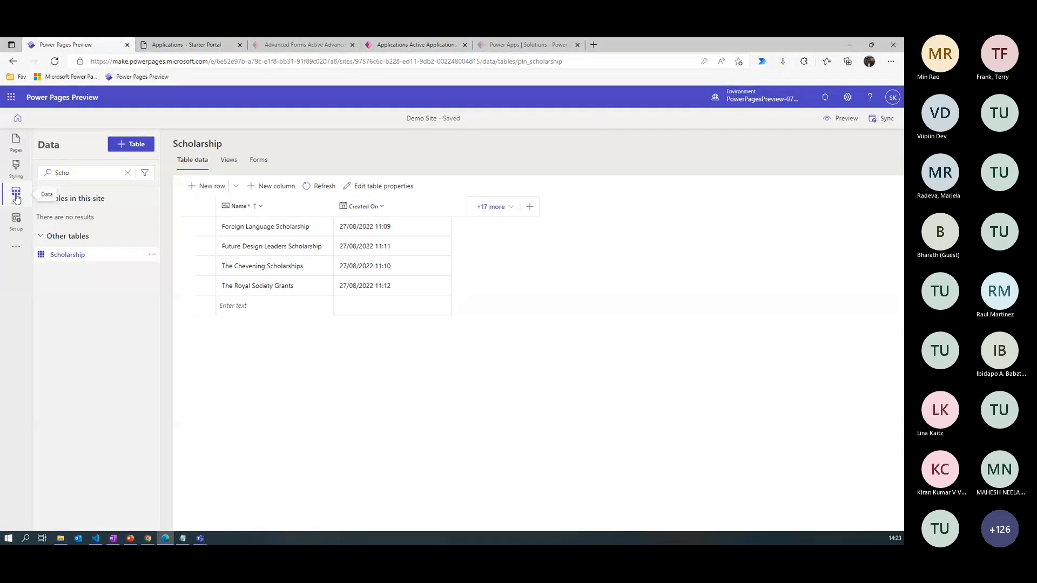
- Review the site's table permissions, examining the Application Contact Access and Contact Self permission settings without changing them
{"action": "left_click", "coordinate": [16, 219]}
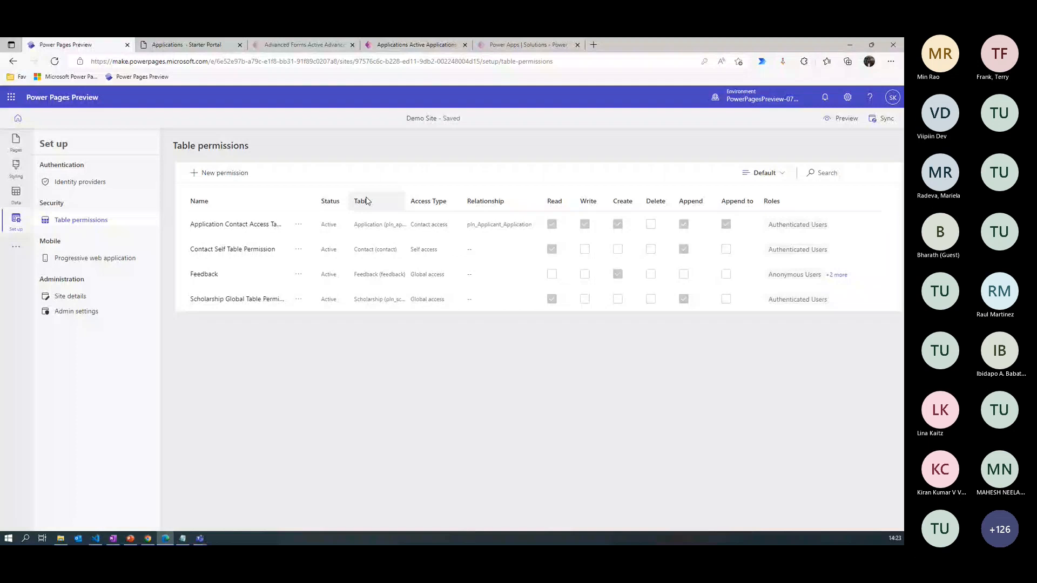
{"action": "left_click", "coordinate": [236, 225]}
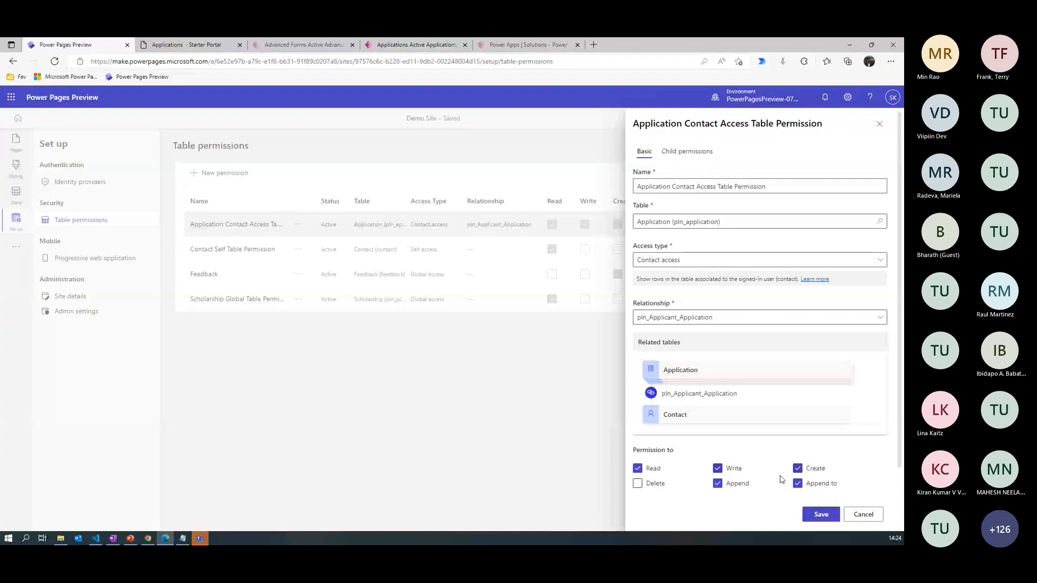
{"action": "left_click", "coordinate": [864, 514]}
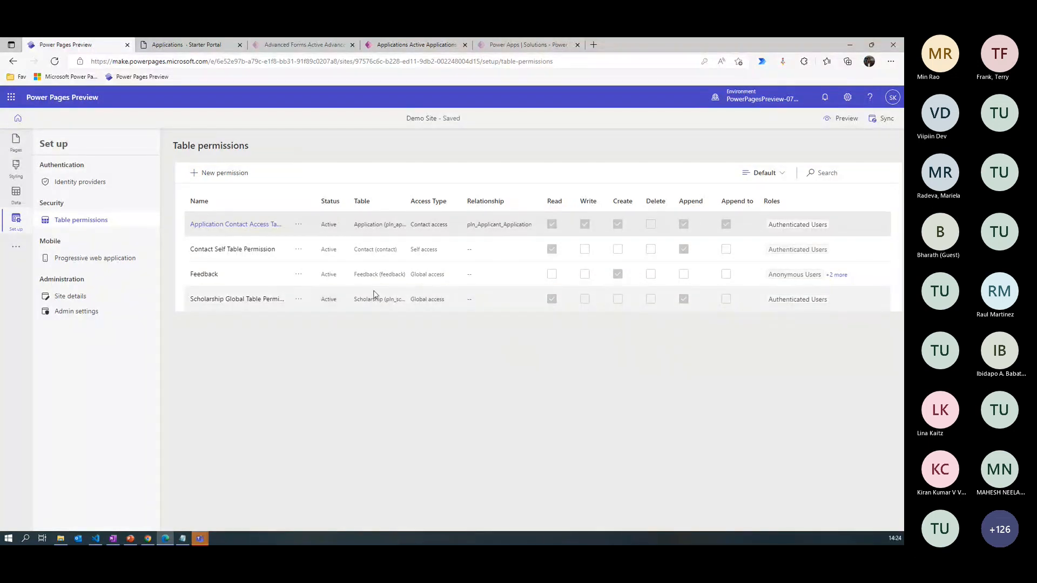
{"action": "left_click", "coordinate": [246, 251]}
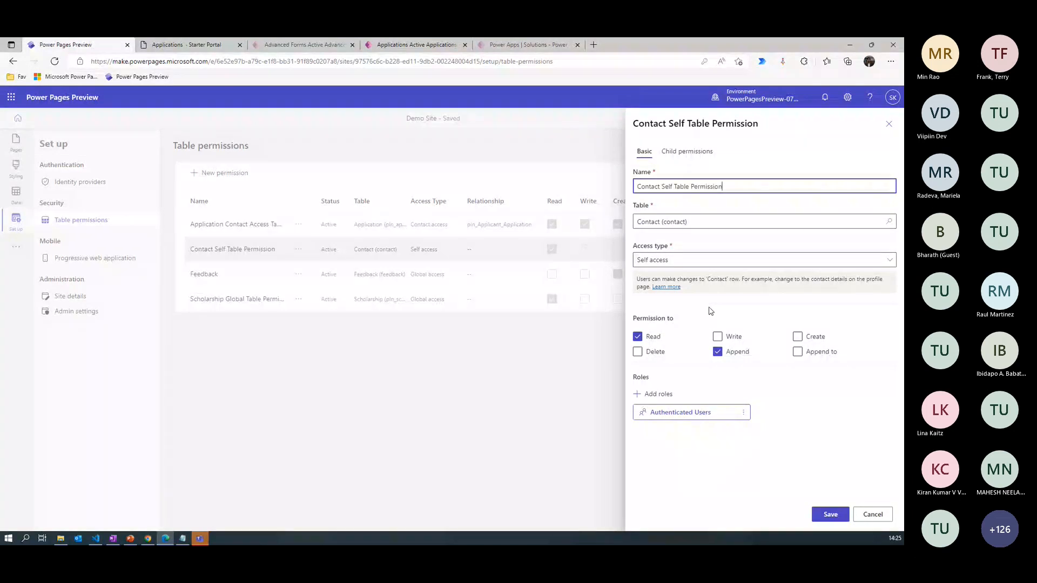
{"action": "left_click", "coordinate": [871, 520]}
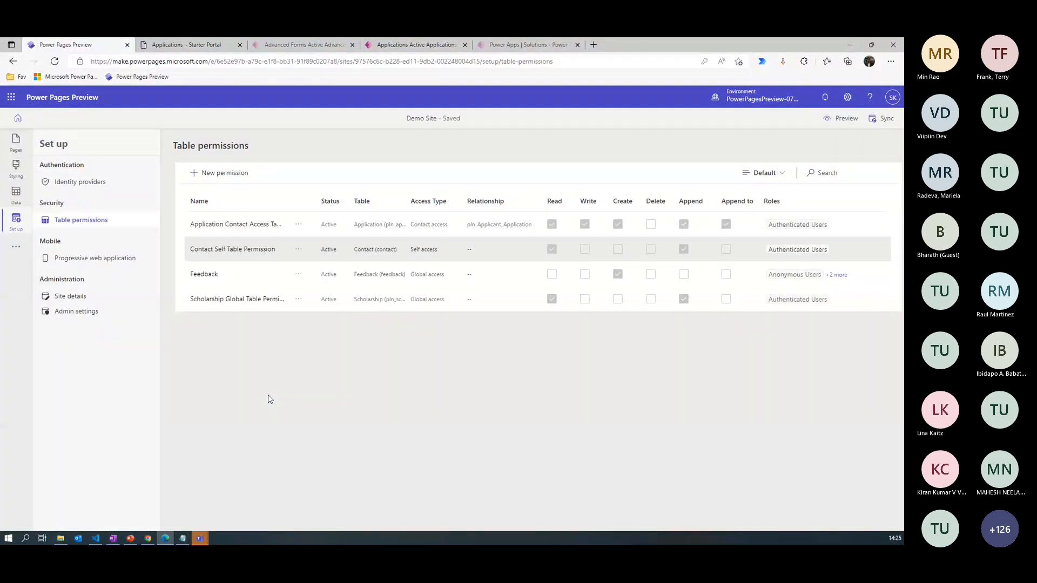
- Switch to the Portal Management app and filter the active advanced forms by the Demo Site website
{"action": "left_click", "coordinate": [16, 246]}
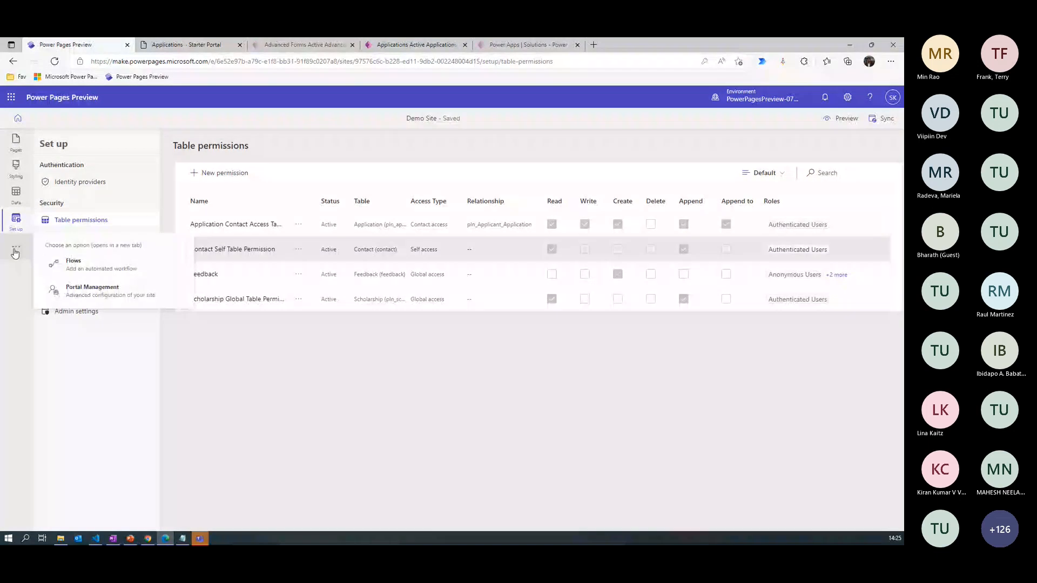
{"action": "left_click", "coordinate": [111, 292]}
{"action": "left_click", "coordinate": [275, 47]}
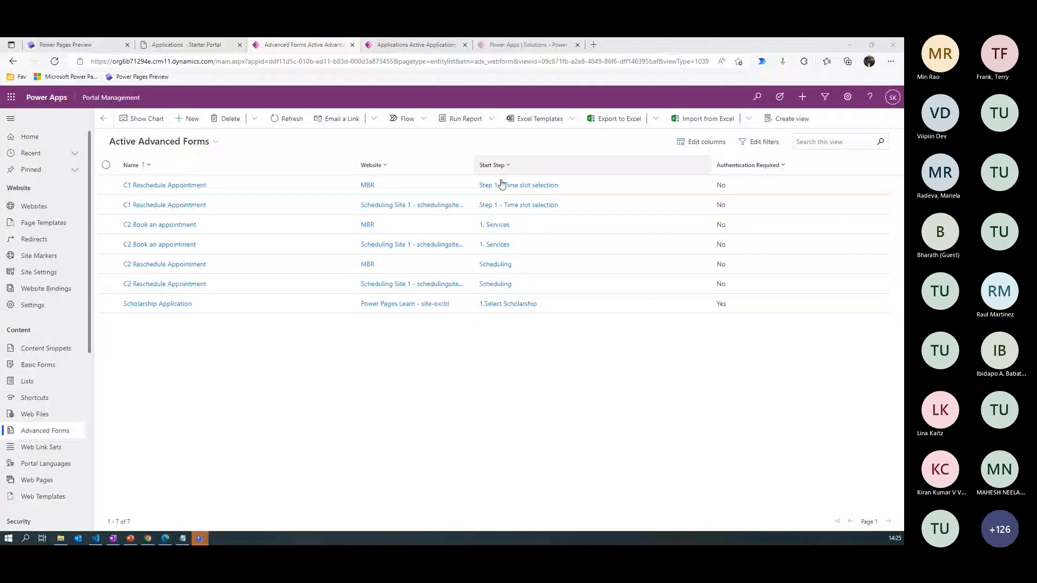
{"action": "left_click", "coordinate": [386, 167]}
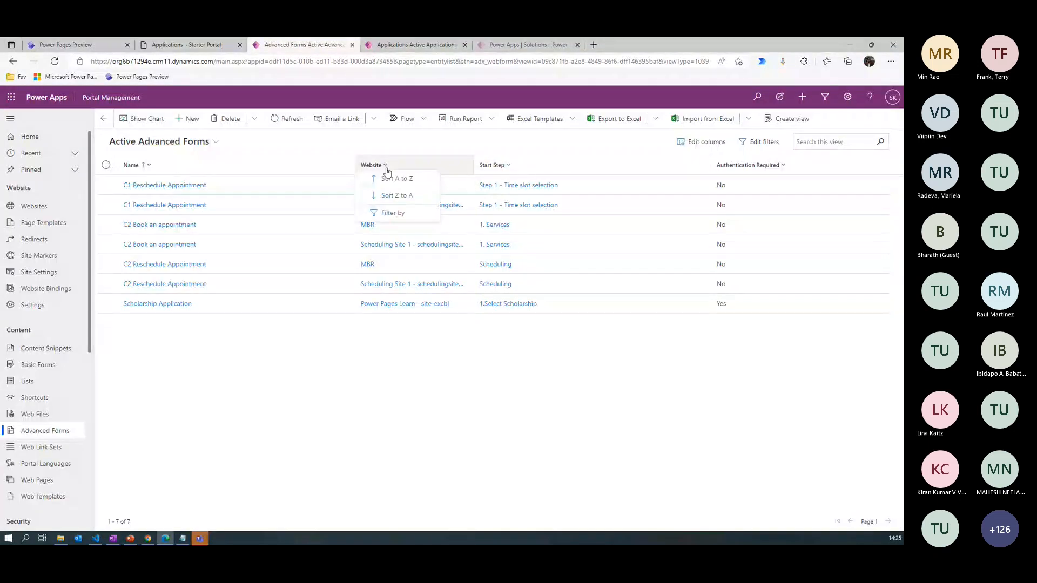
{"action": "left_click", "coordinate": [392, 213]}
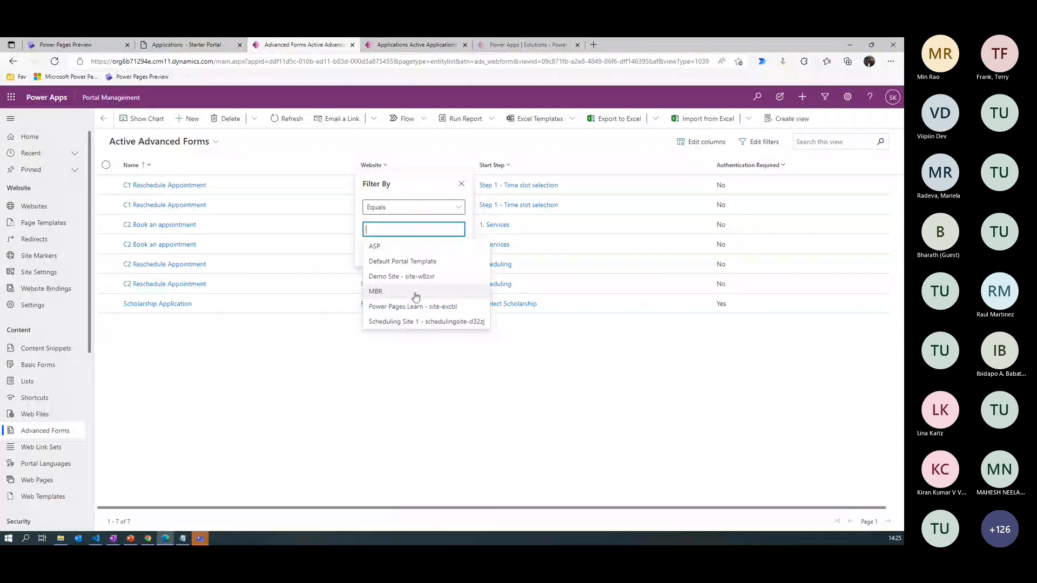
{"action": "left_click", "coordinate": [416, 292]}
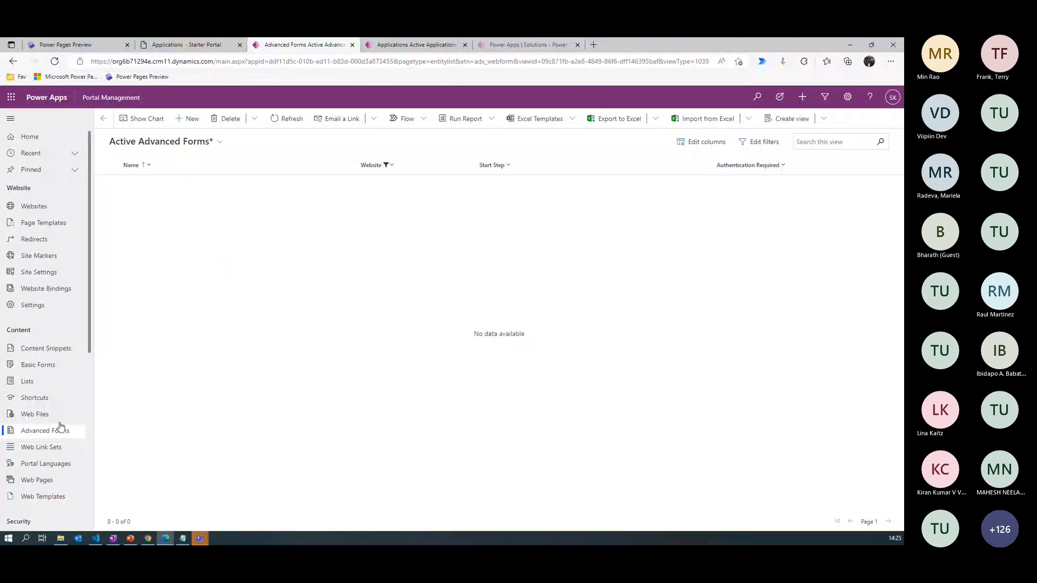
- Create a new advanced form named "Scholarship Application" for the website "Demo Site - site-w8zxr"
{"action": "left_click", "coordinate": [187, 119]}
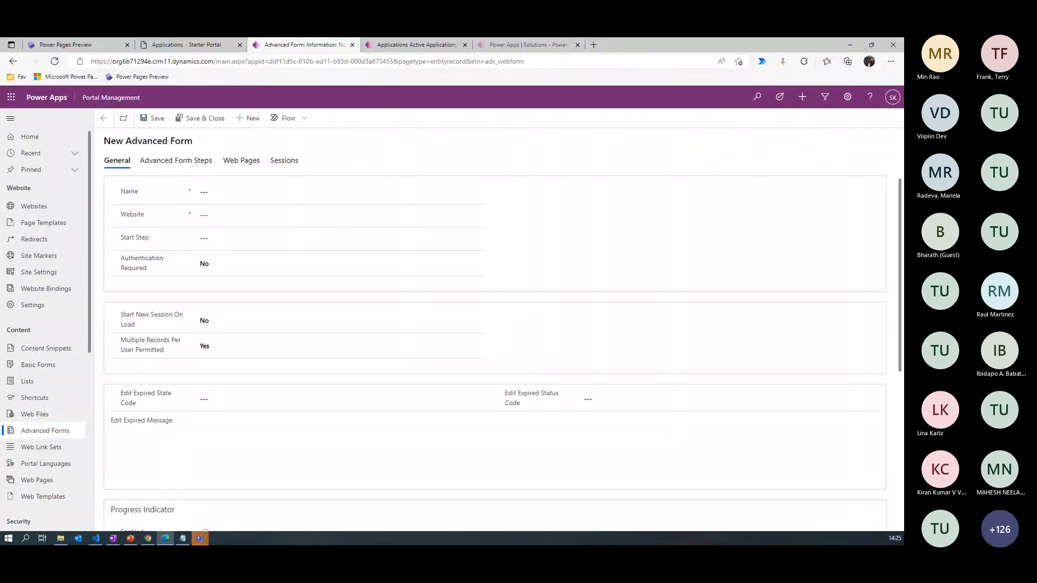
{"action": "left_click", "coordinate": [245, 196]}
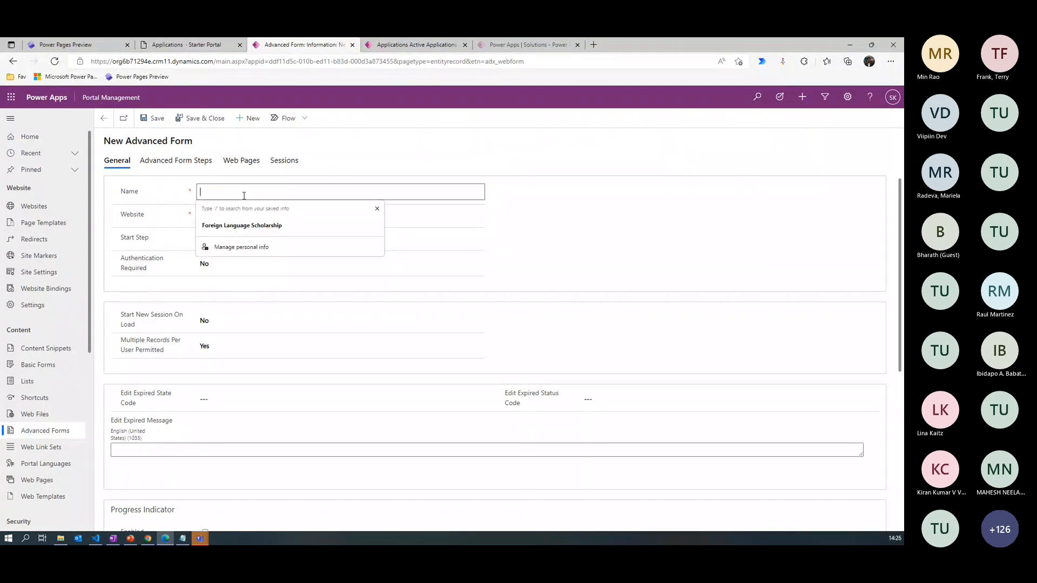
{"action": "type", "text": "S"}
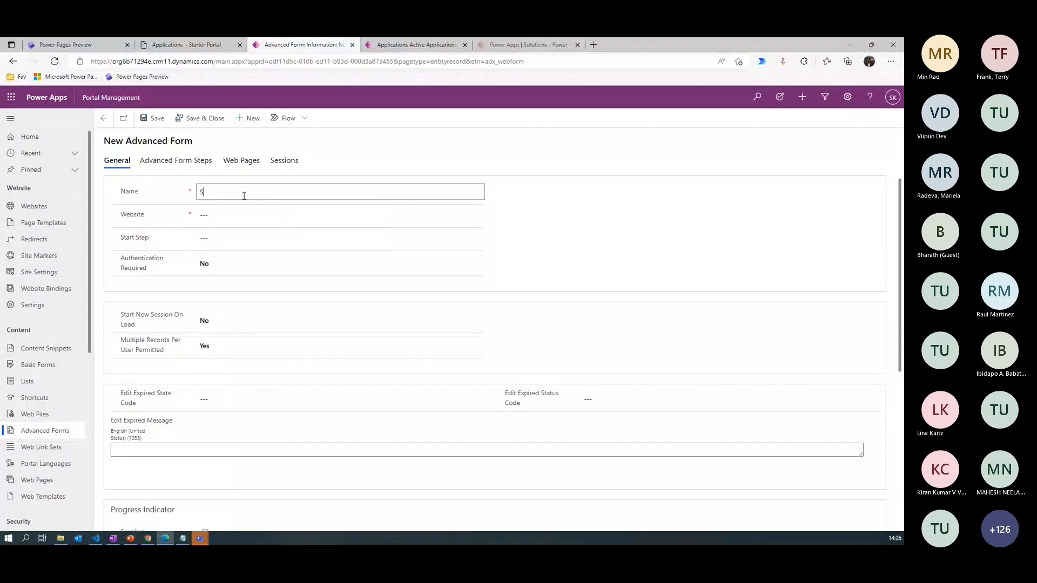
{"action": "type", "text": "cholarship Application"}
{"action": "left_click", "coordinate": [247, 215]}
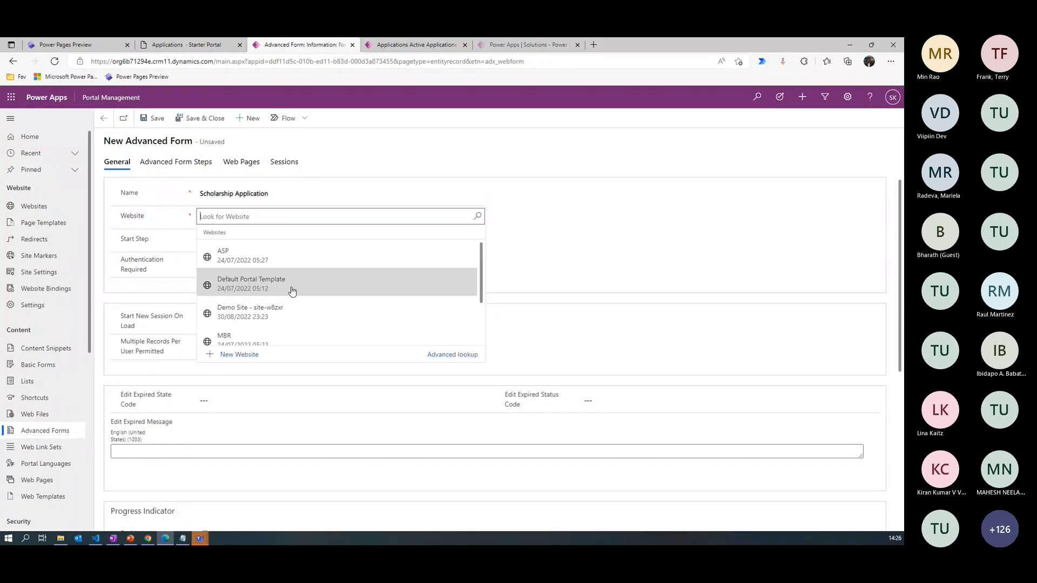
{"action": "left_click", "coordinate": [301, 317]}
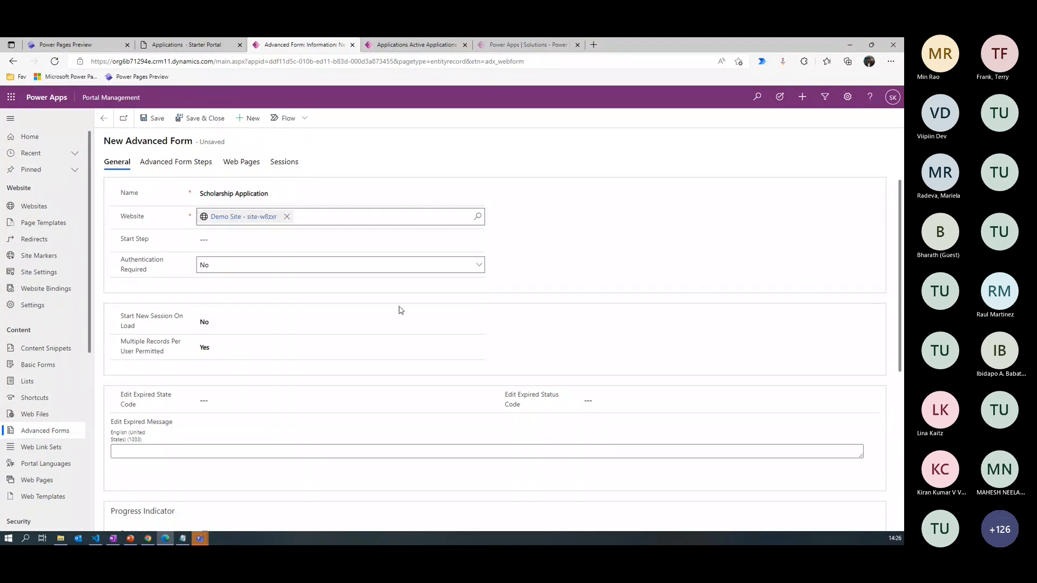
- Set Authentication Required to Yes for the Scholarship Application form
{"action": "left_click", "coordinate": [226, 242]}
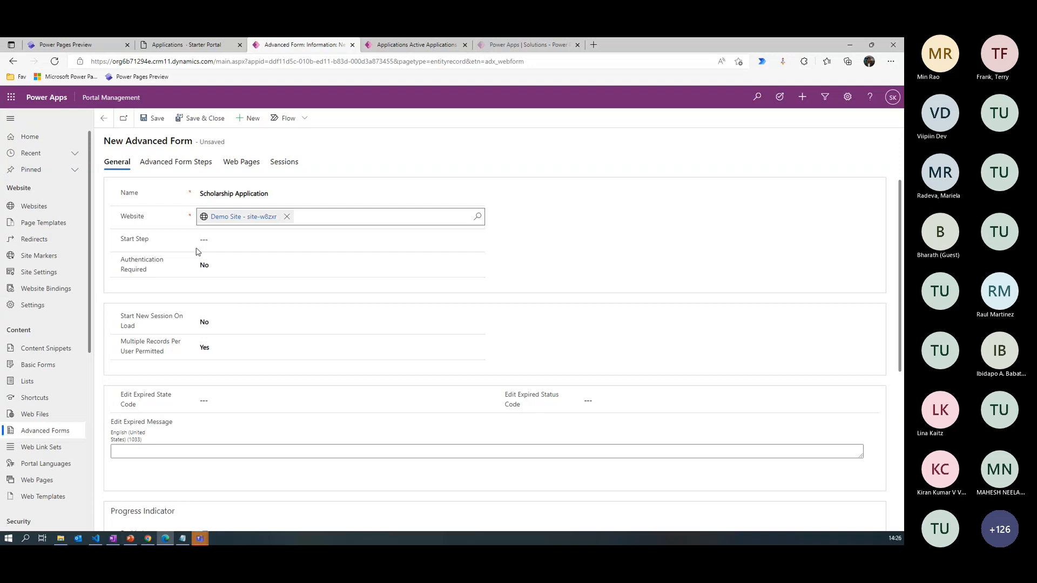
{"action": "left_click", "coordinate": [205, 264]}
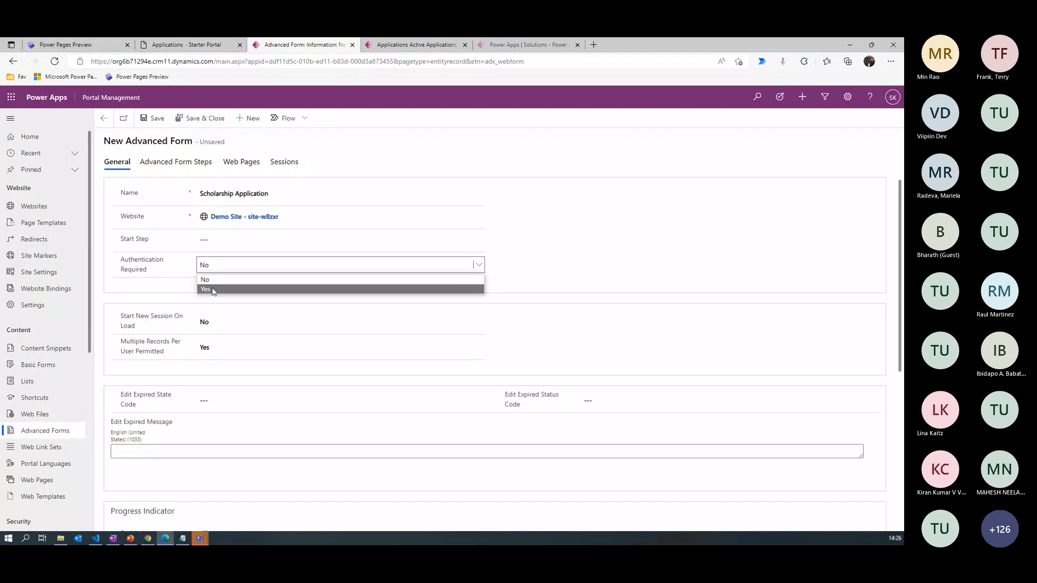
{"action": "left_click", "coordinate": [214, 291]}
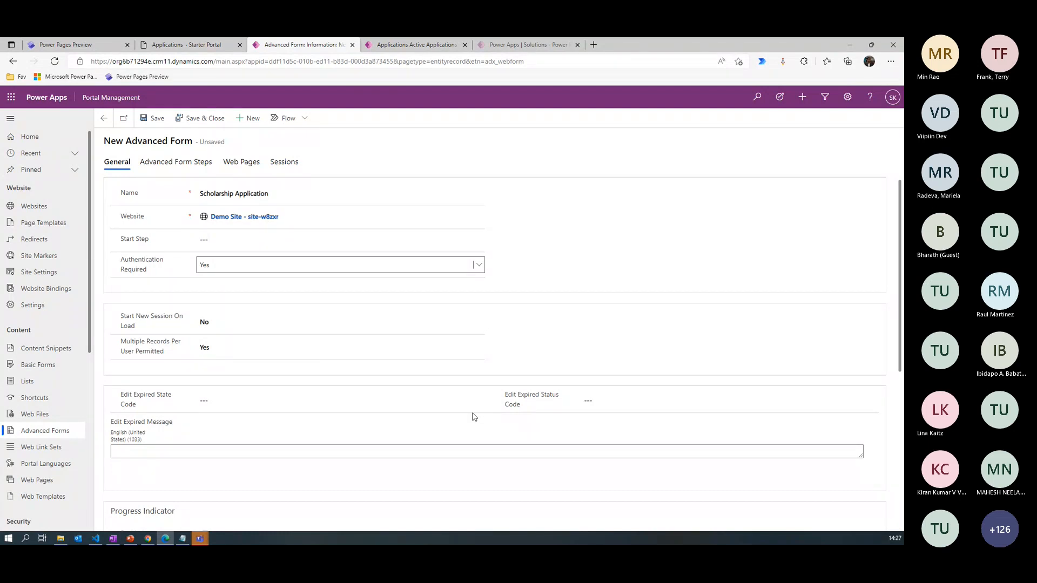
- Enable the form's progress indicator with the Title type and save the advanced form
{"action": "scroll", "coordinate": [887, 353], "scroll_direction": "down", "scroll_amount": 3}
{"action": "scroll", "coordinate": [668, 402], "scroll_direction": "down", "scroll_amount": 1}
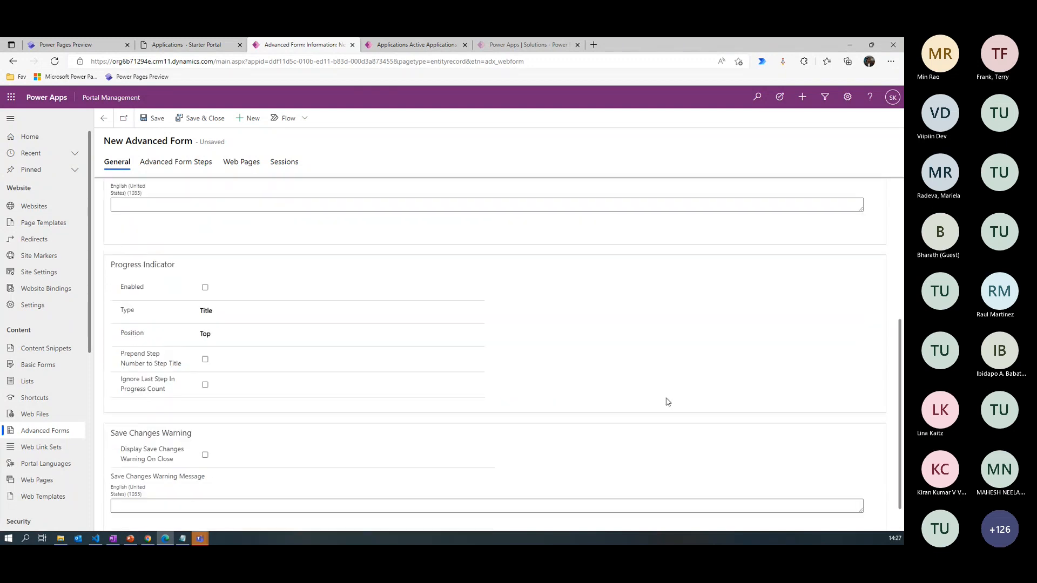
{"action": "left_click", "coordinate": [205, 288]}
{"action": "left_click", "coordinate": [243, 310]}
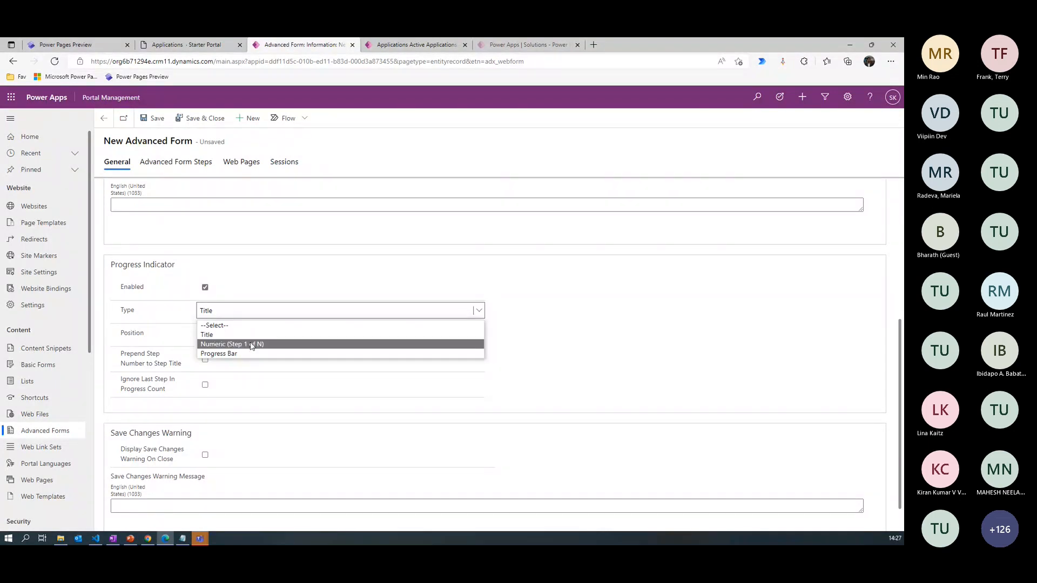
{"action": "left_click", "coordinate": [219, 335]}
{"action": "left_click_drag", "start_coordinate": [900, 347], "coordinate": [901, 361]}
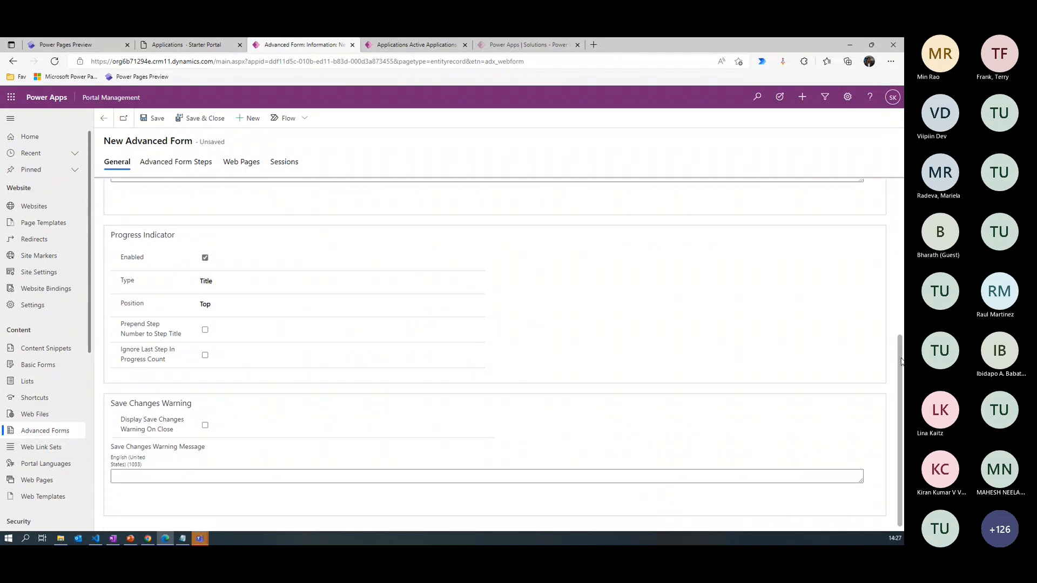
{"action": "left_click", "coordinate": [136, 475]}
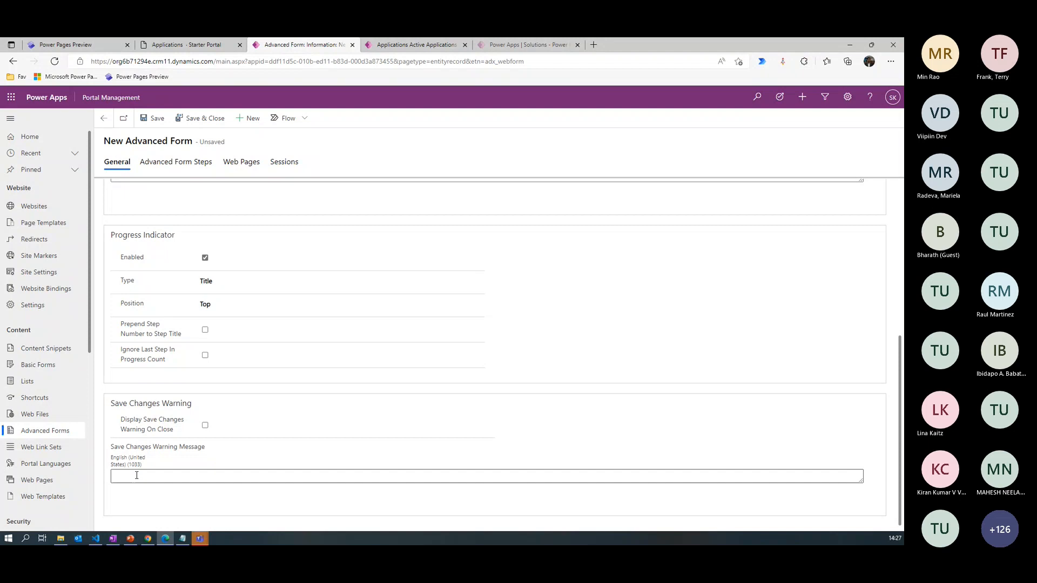
{"action": "scroll", "coordinate": [869, 212], "scroll_direction": "up", "scroll_amount": 5}
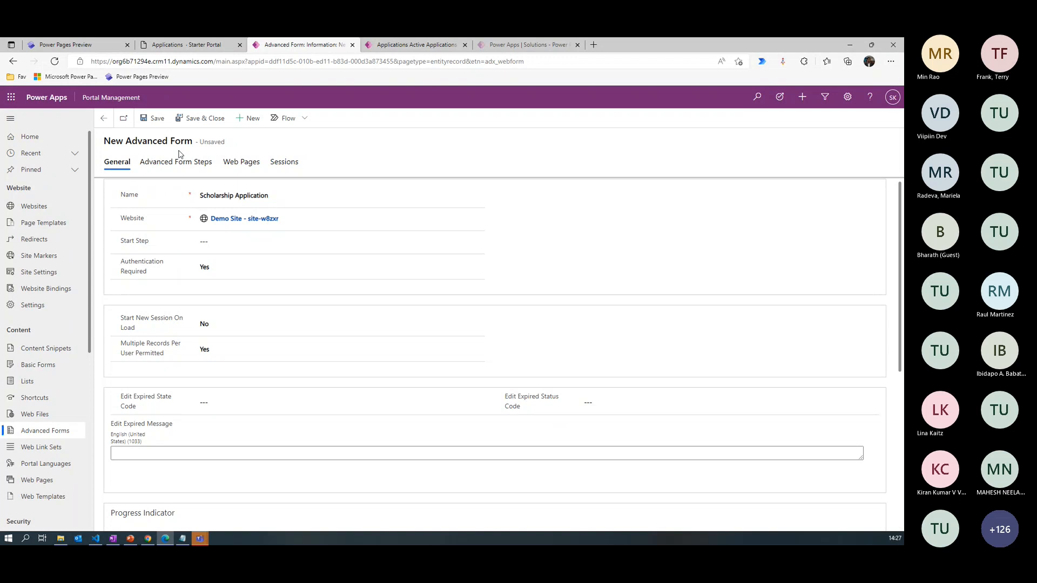
{"action": "key", "text": "ctrl+s"}
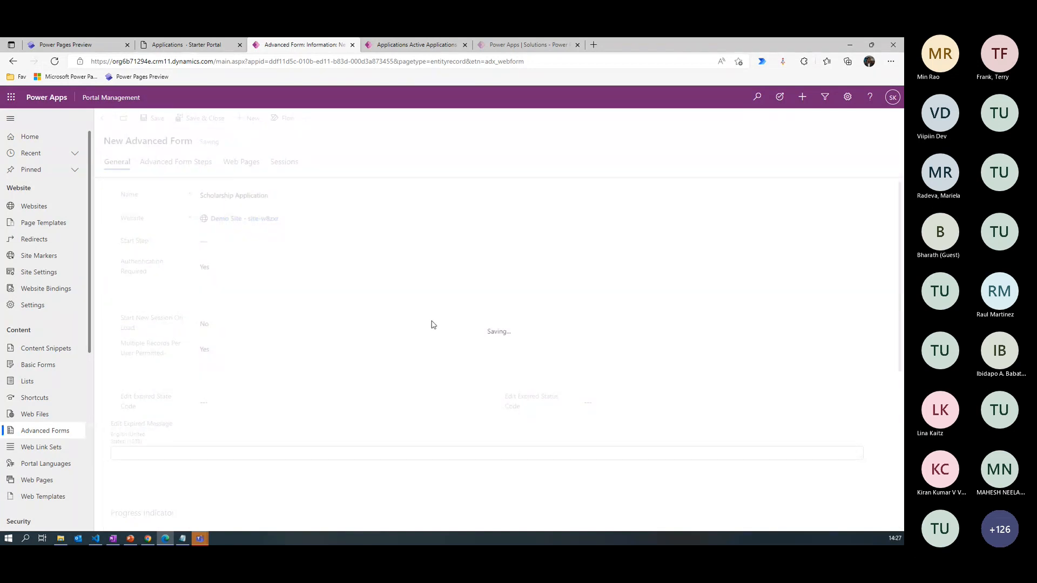
- Add a new advanced form step to Scholarship Application and name it "1. Select Scholarship"
{"action": "left_click", "coordinate": [175, 169]}
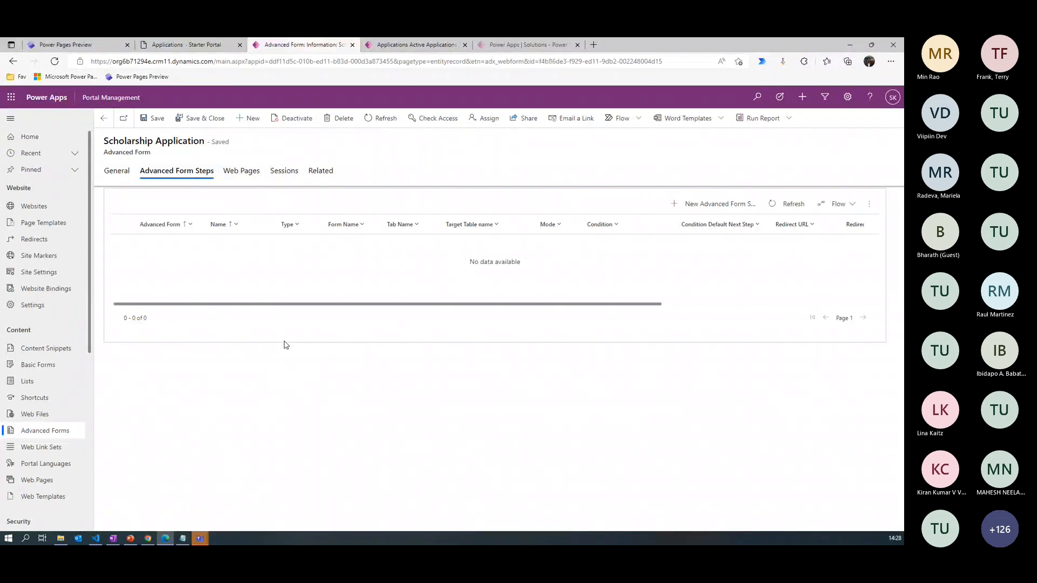
{"action": "left_click", "coordinate": [712, 209]}
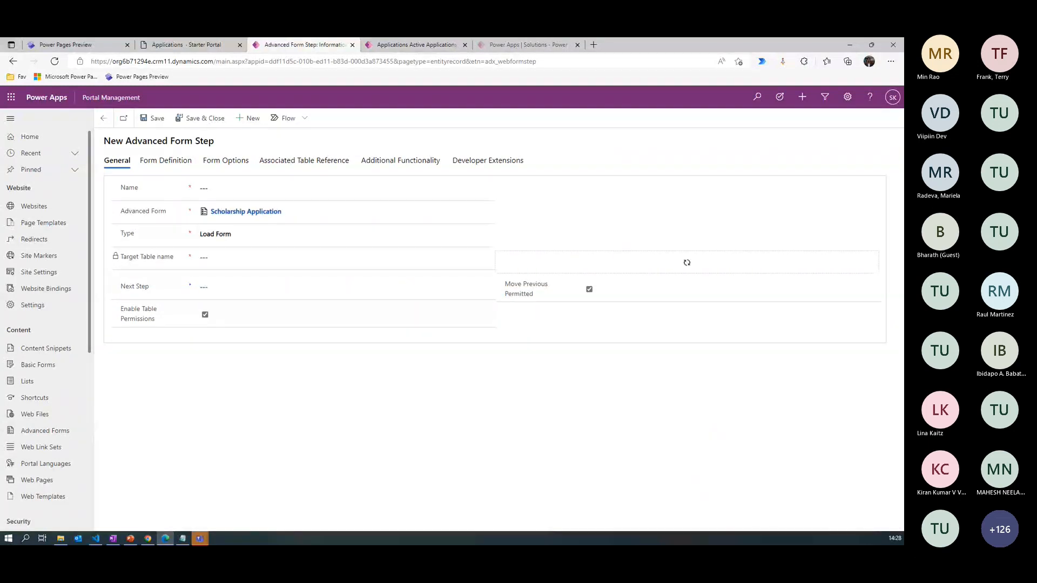
{"action": "left_click", "coordinate": [215, 187]}
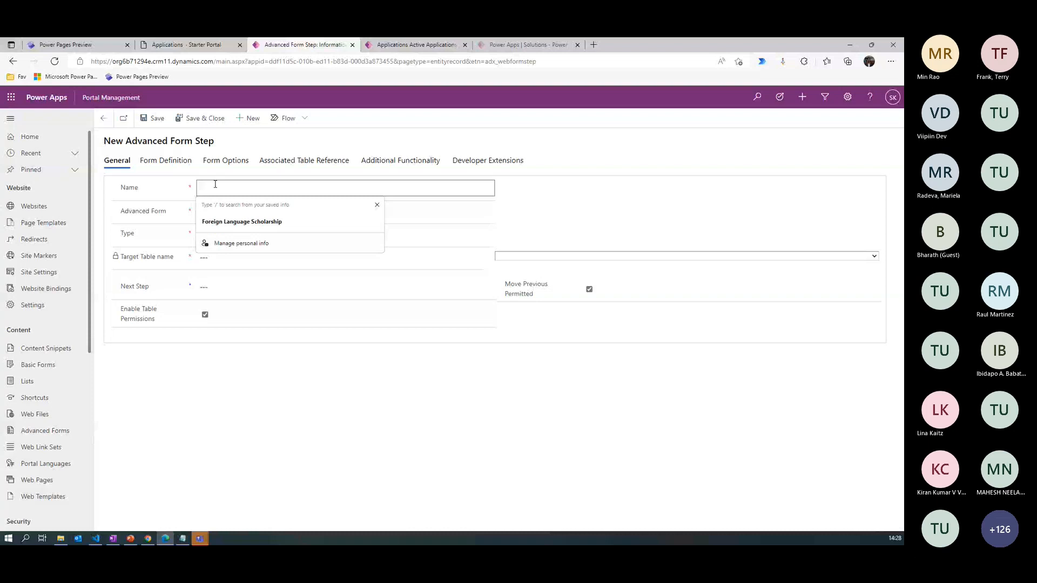
{"action": "type", "text": "1."}
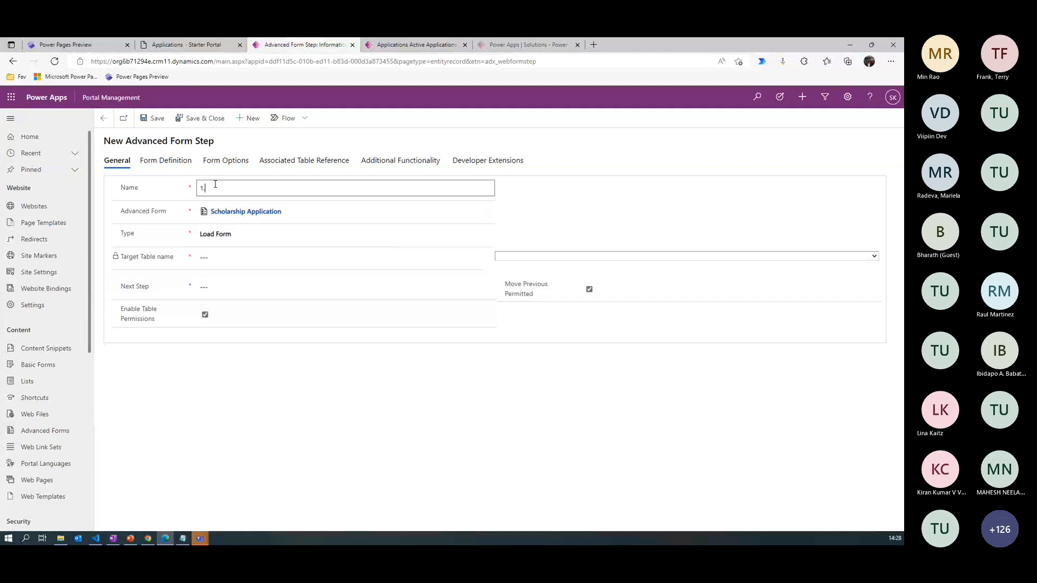
{"action": "type", "text": " Select Scholarship"}
- Set the step's type to Load Form with target table Application (pln_application), and disable Move Previous Permitted
{"action": "left_click", "coordinate": [267, 239]}
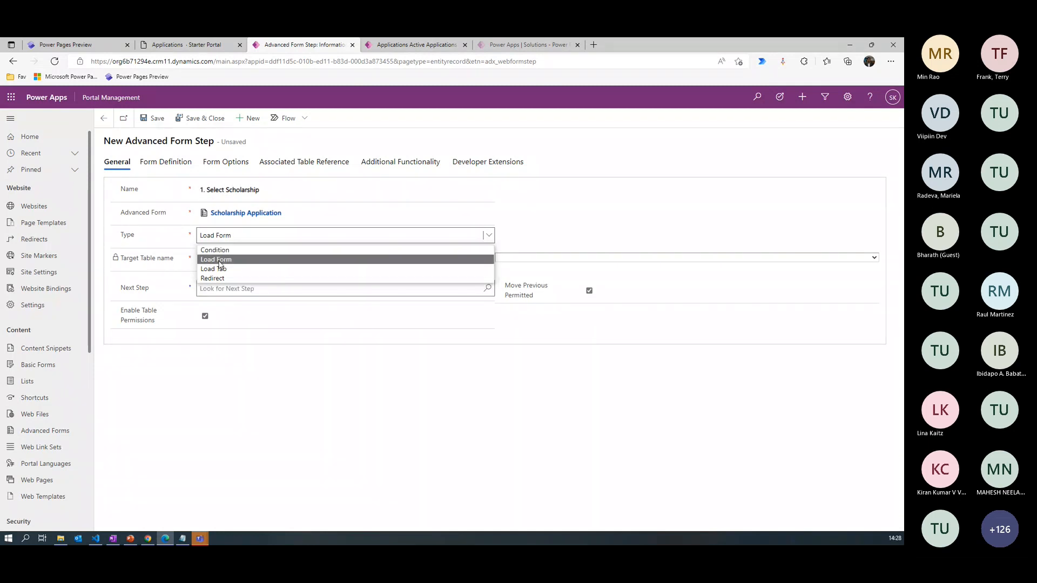
{"action": "left_click", "coordinate": [299, 261]}
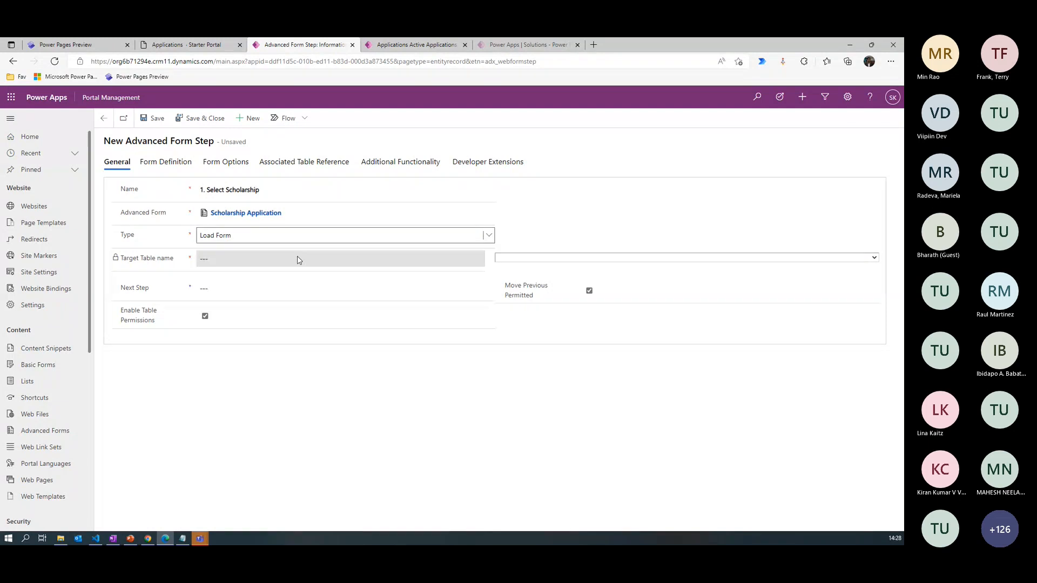
{"action": "left_click", "coordinate": [526, 261]}
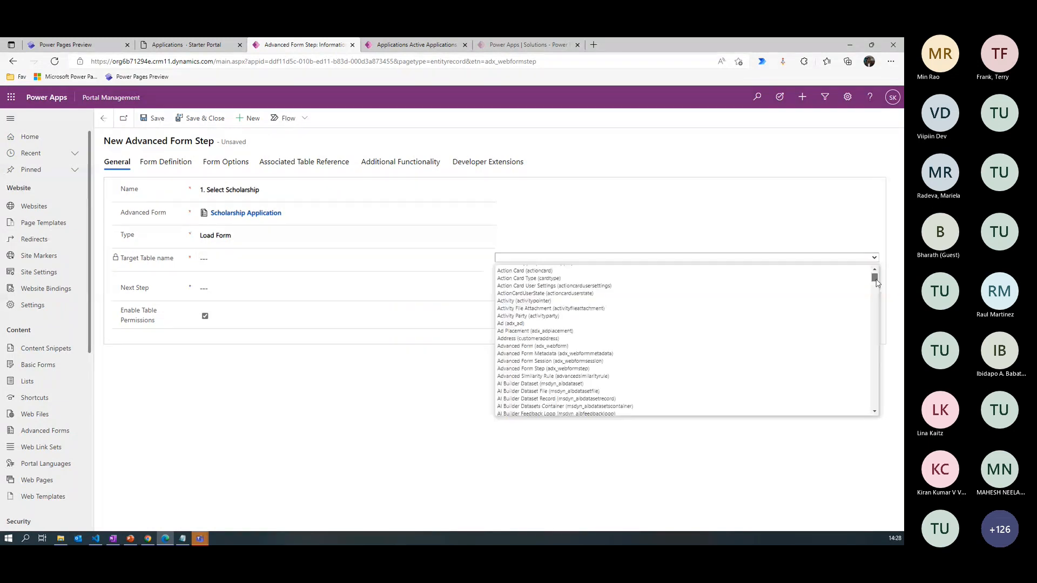
{"action": "left_click_drag", "start_coordinate": [875, 279], "coordinate": [875, 291]}
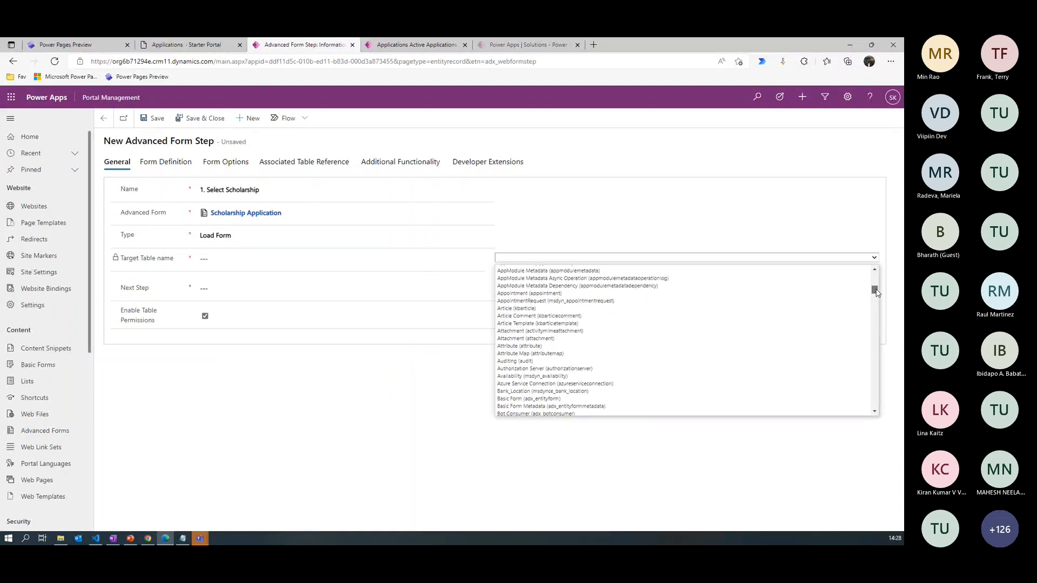
{"action": "left_click", "coordinate": [550, 275]}
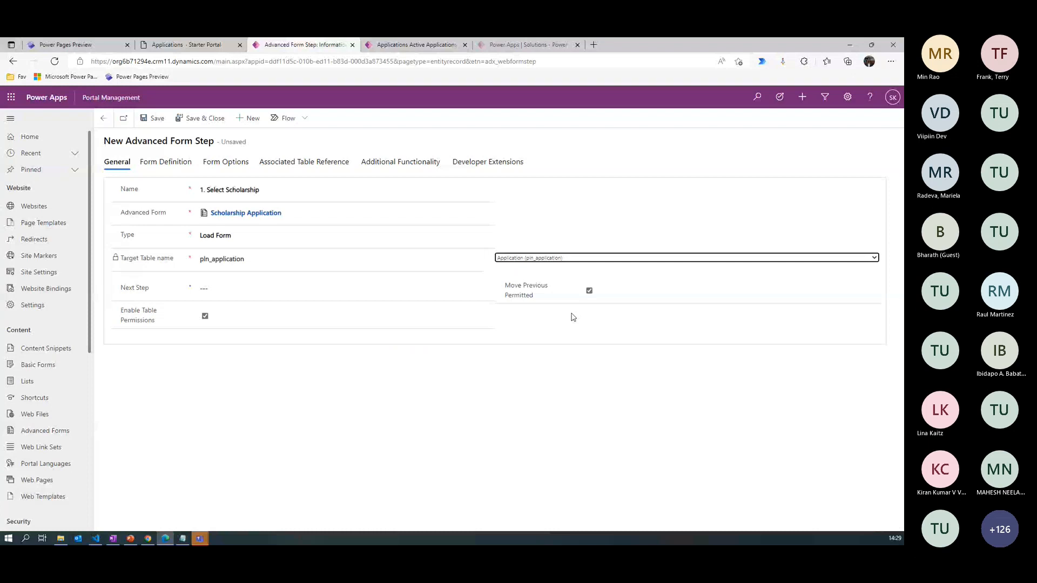
{"action": "left_click", "coordinate": [589, 290]}
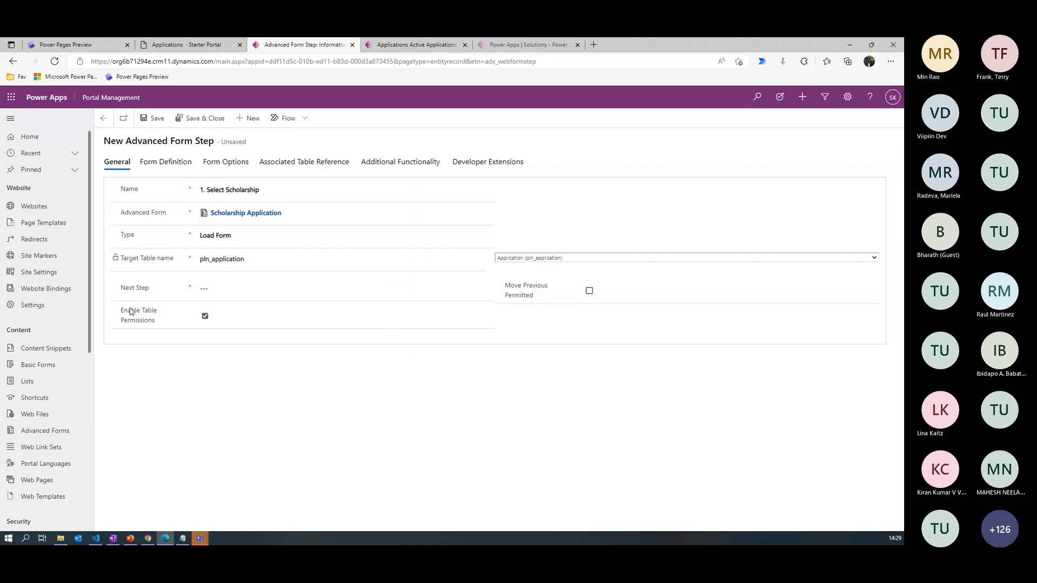
- In the step's form definition, keep the mode as Insert and choose the form 1.Choose Scholarship
{"action": "left_click", "coordinate": [166, 161]}
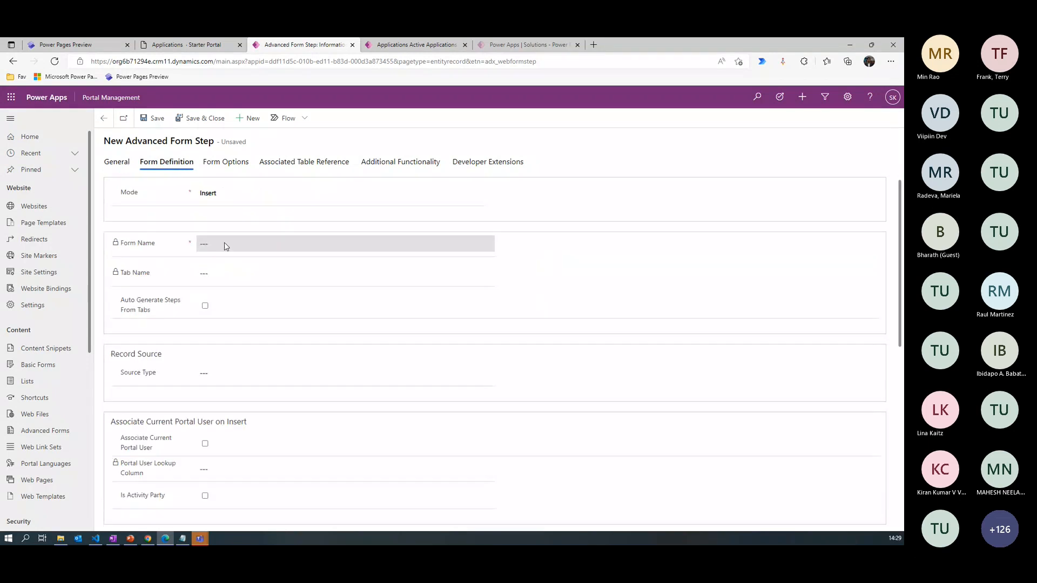
{"action": "left_click", "coordinate": [238, 196]}
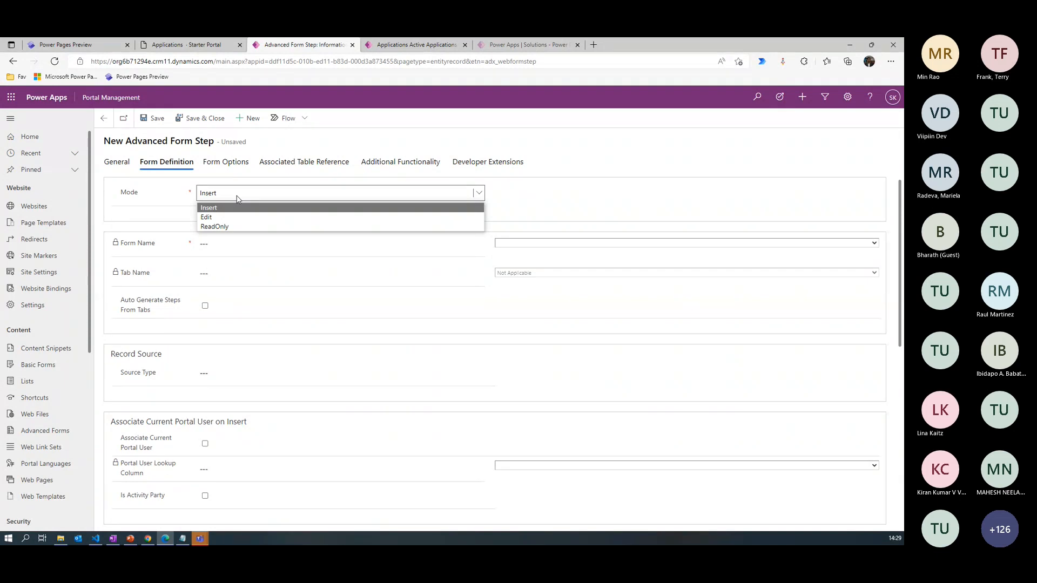
{"action": "left_click", "coordinate": [163, 214]}
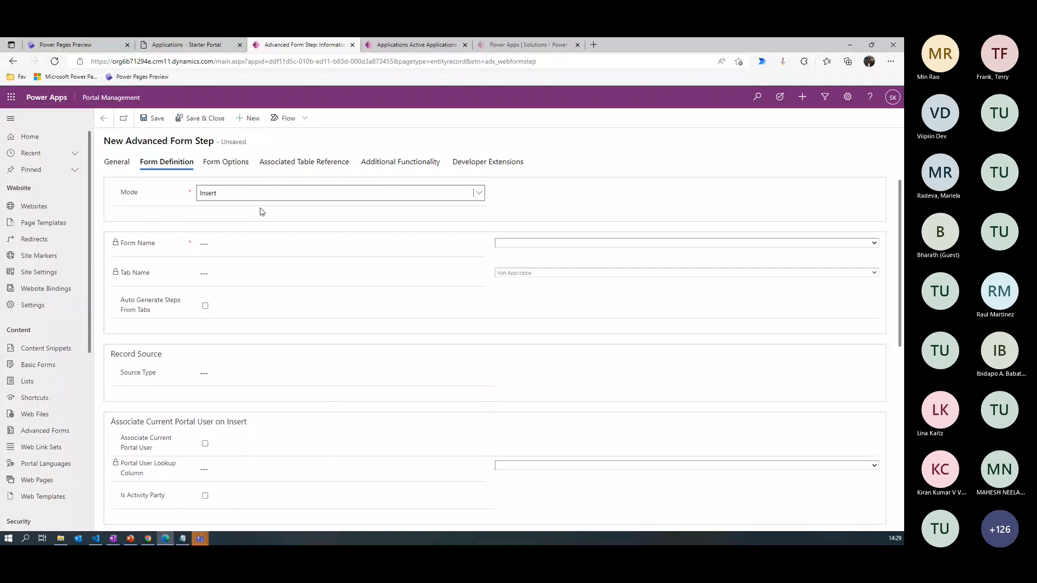
{"action": "left_click", "coordinate": [545, 244]}
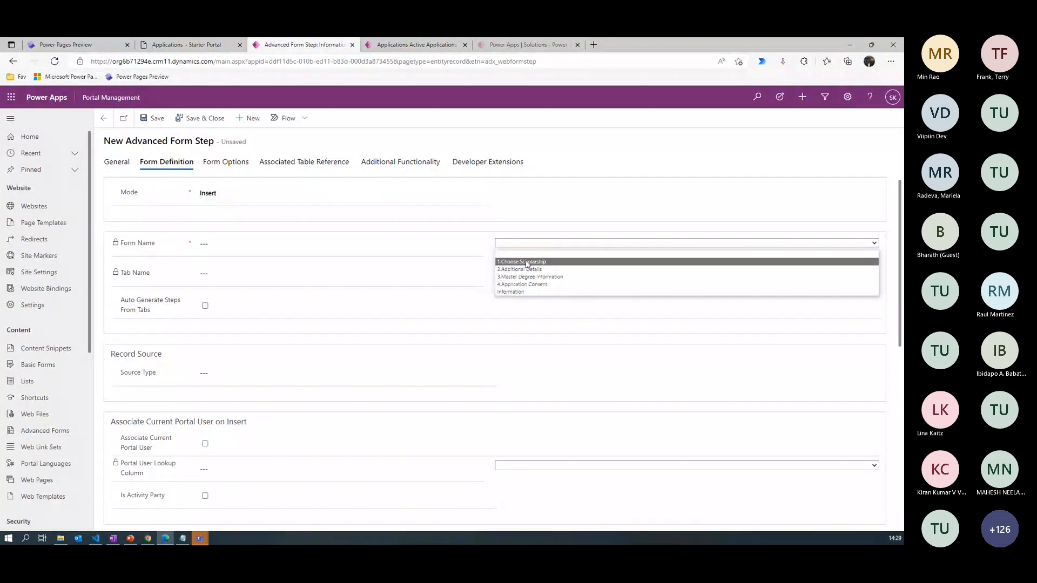
{"action": "left_click", "coordinate": [526, 262]}
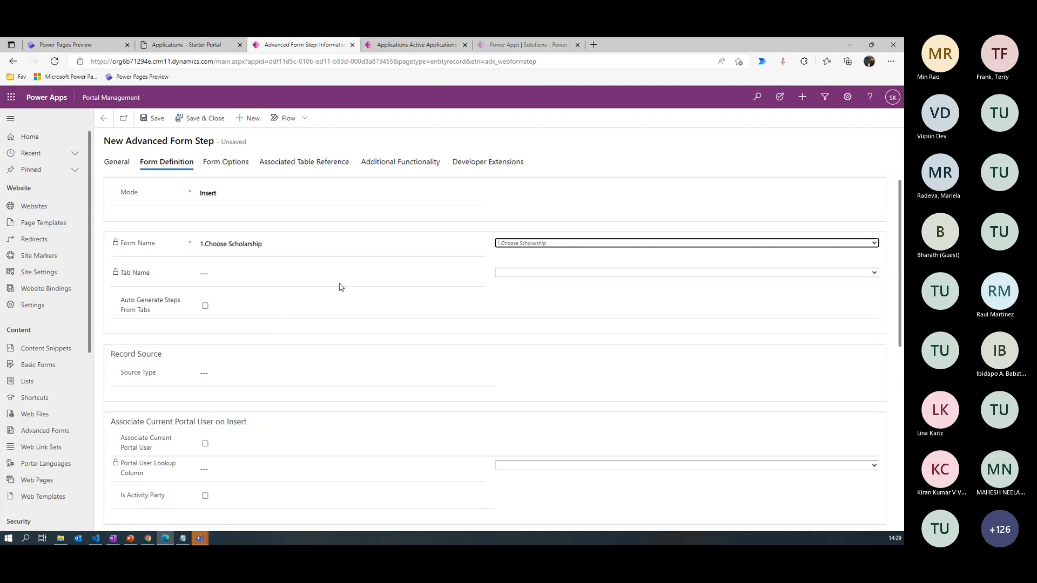
- Enable Associate Current Portal User on insert, using Applicant (pln_applicantid) as the portal user lookup column
{"action": "left_click", "coordinate": [229, 377]}
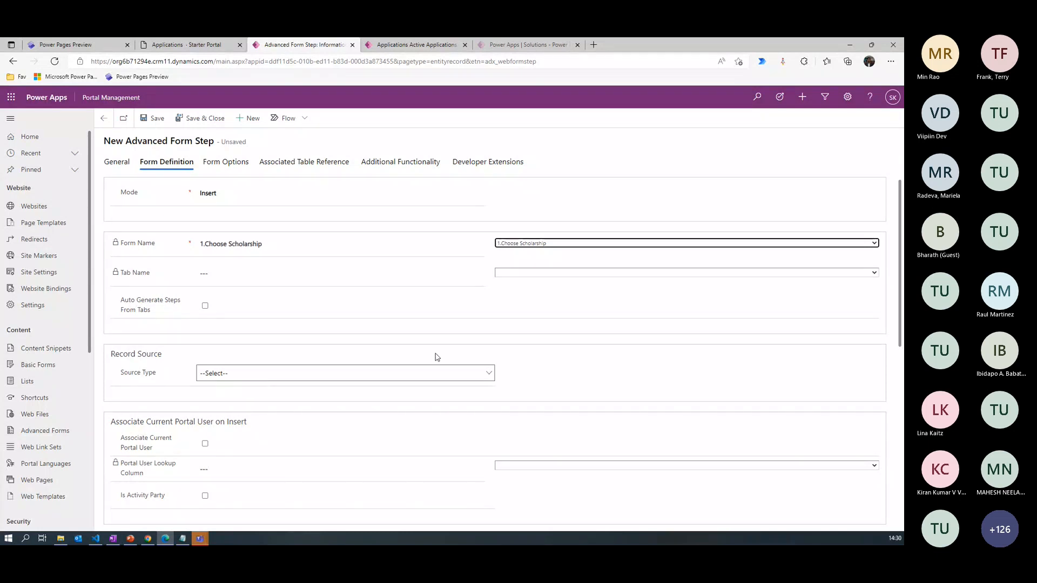
{"action": "scroll", "coordinate": [609, 317], "scroll_direction": "down", "scroll_amount": 2}
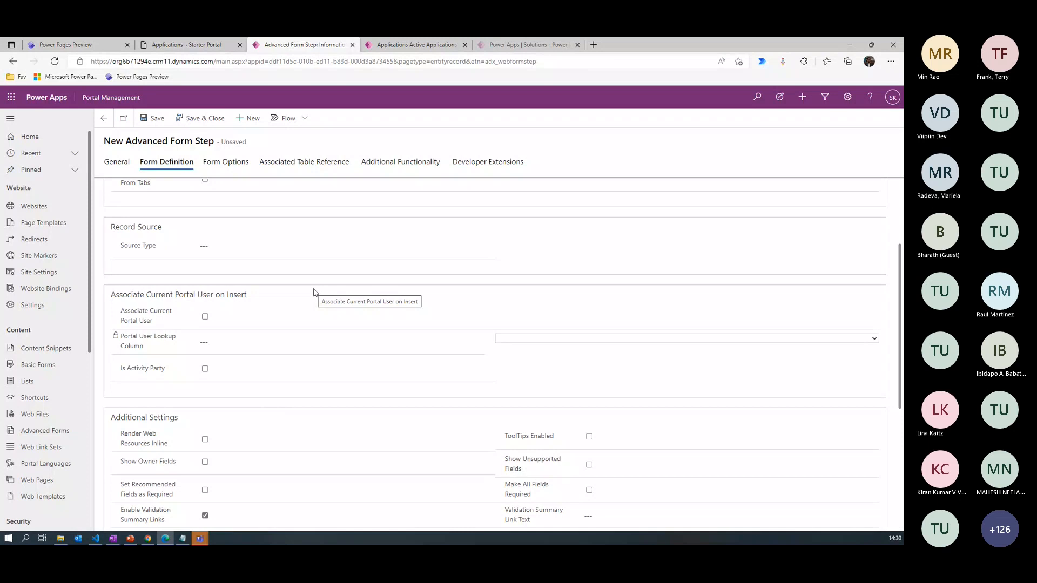
{"action": "left_click", "coordinate": [206, 318]}
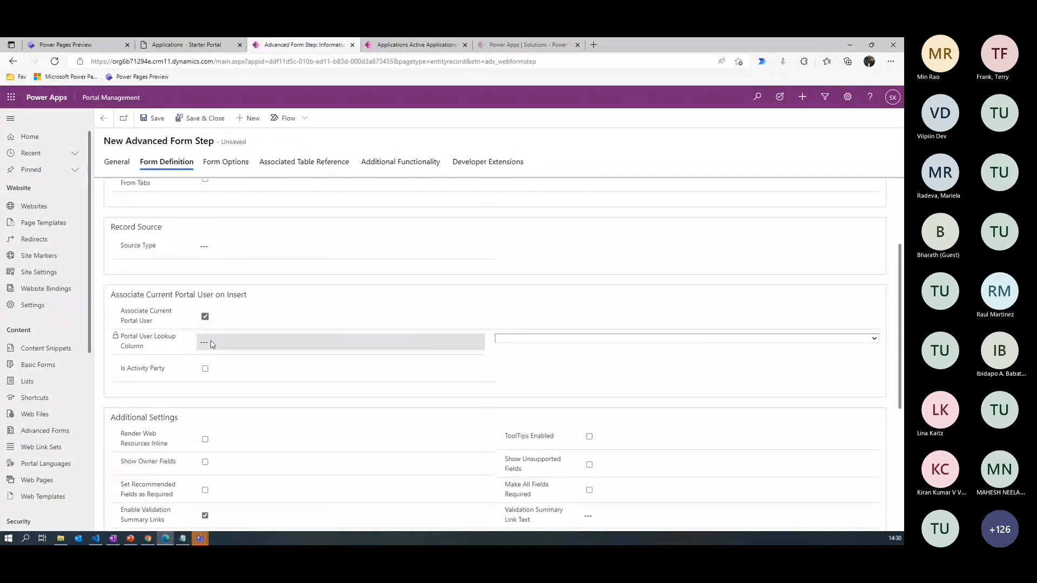
{"action": "left_click", "coordinate": [557, 339]}
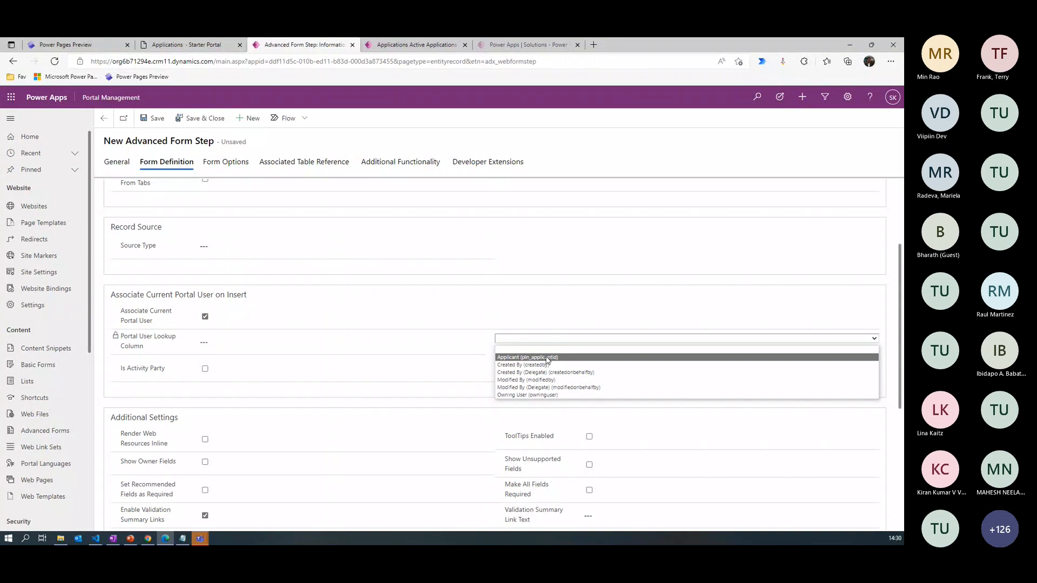
{"action": "left_click", "coordinate": [547, 358]}
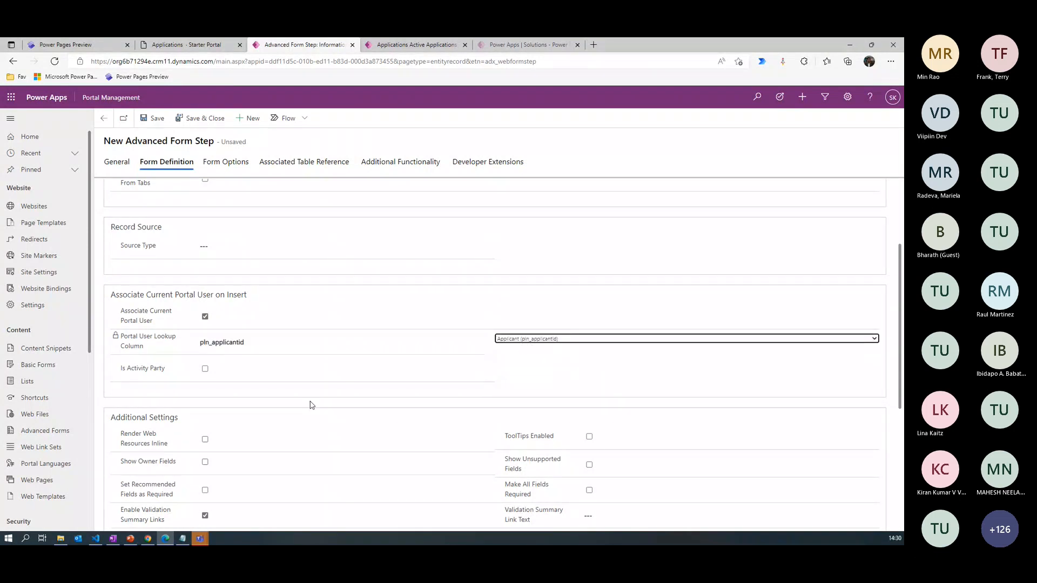
- Set the step's progress indicator title to "<h3>Select Scholarship</h3>" and save the advanced form step
{"action": "left_click", "coordinate": [231, 164]}
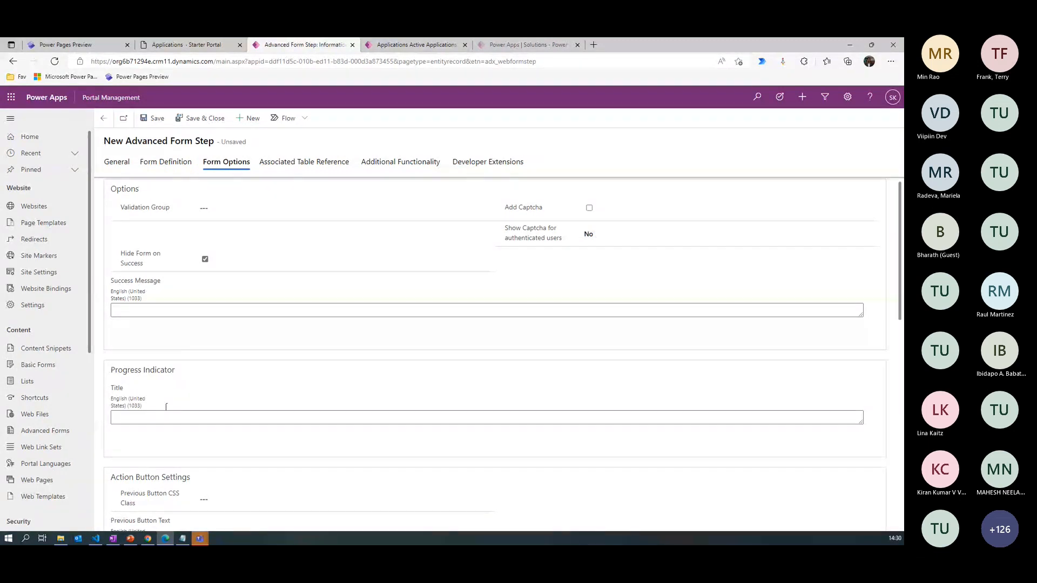
{"action": "left_click", "coordinate": [152, 420]}
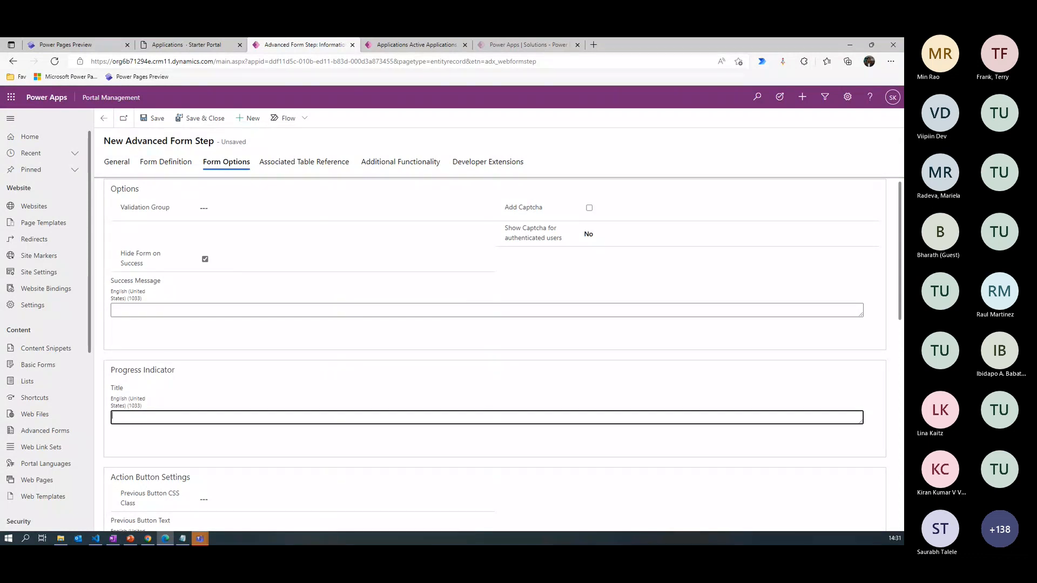
{"action": "key", "text": "alt+Tab"}
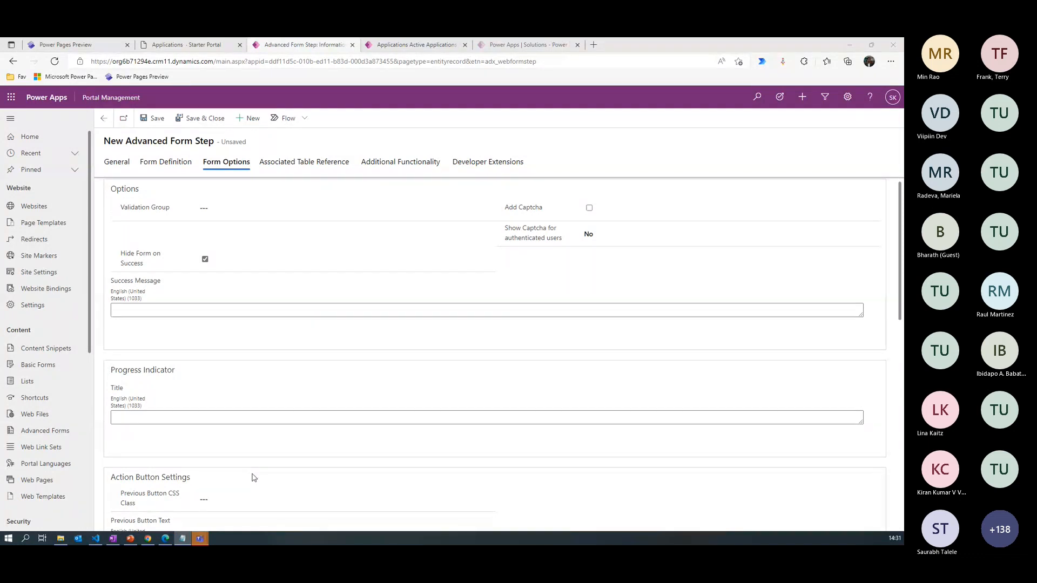
{"action": "left_click", "coordinate": [152, 419]}
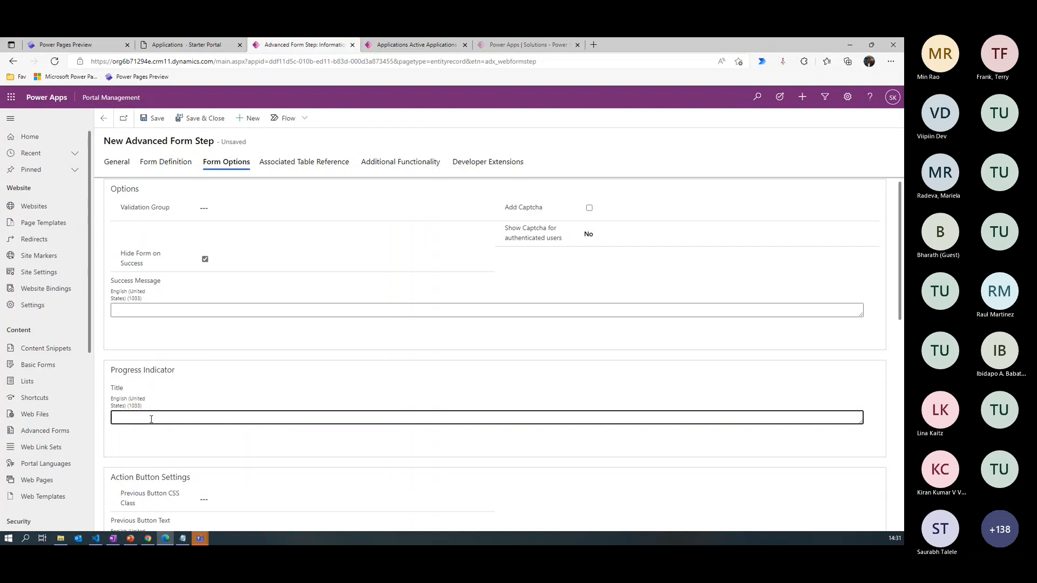
{"action": "type", "text": "<h3>Select Scholarship</h3>"}
{"action": "left_click_drag", "start_coordinate": [901, 287], "coordinate": [901, 287]}
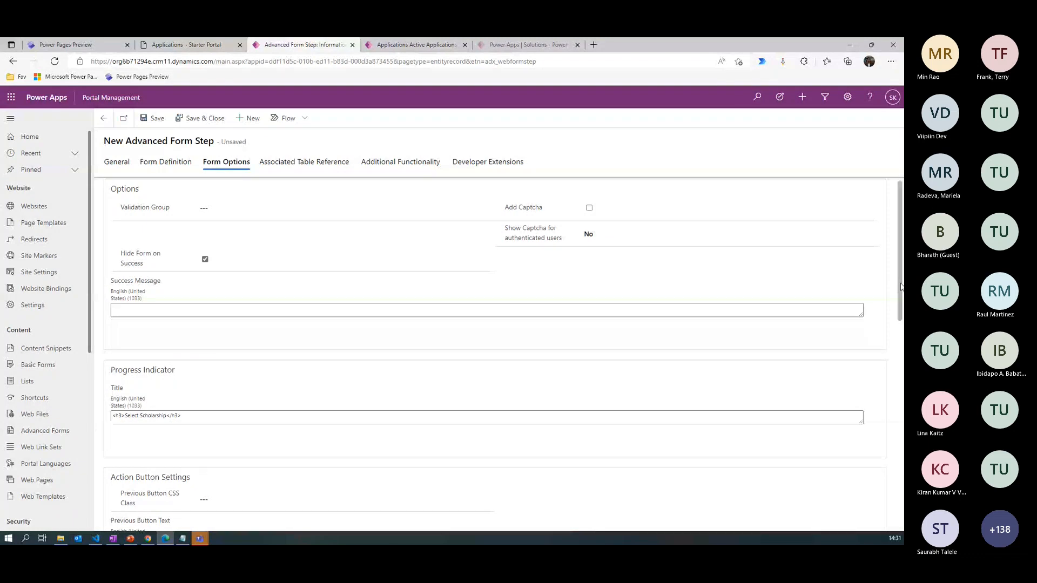
{"action": "left_click_drag", "start_coordinate": [901, 287], "coordinate": [193, 337]}
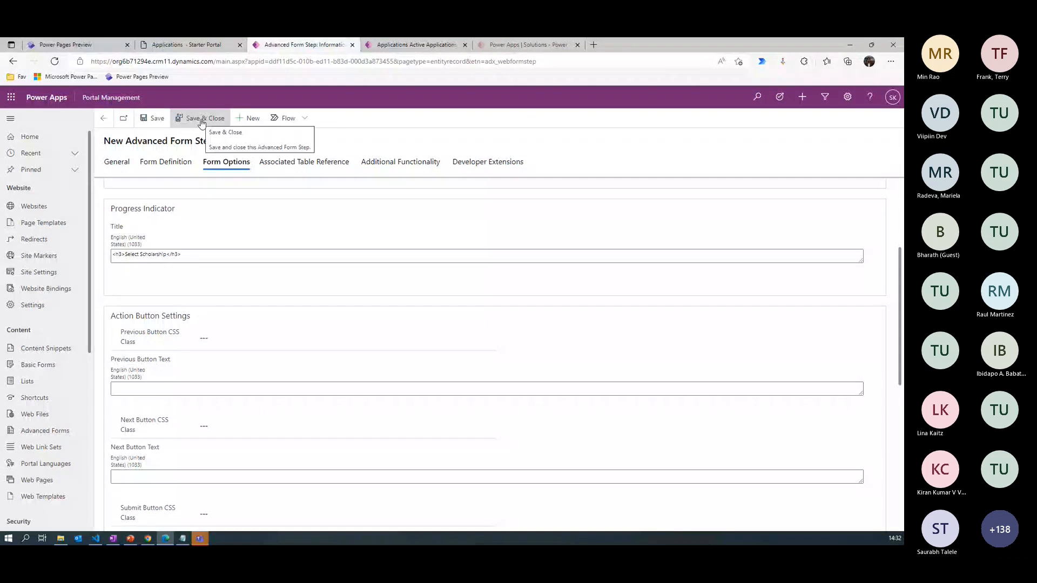
{"action": "left_click", "coordinate": [154, 118]}
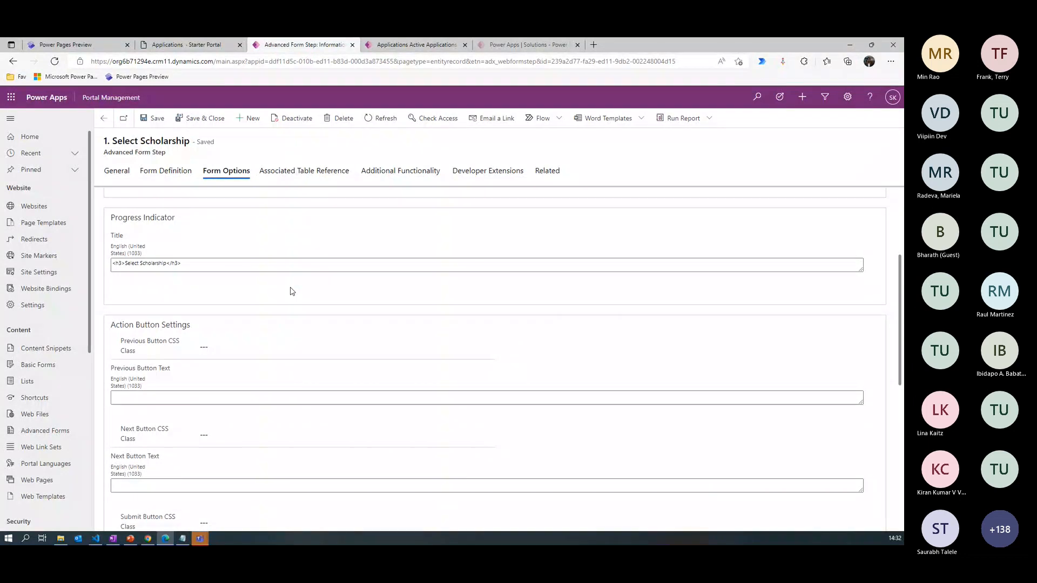
- Examine how the Scholarship Name lookup works in the portal's Create application form, then close it without choosing a record
{"action": "left_click", "coordinate": [191, 48]}
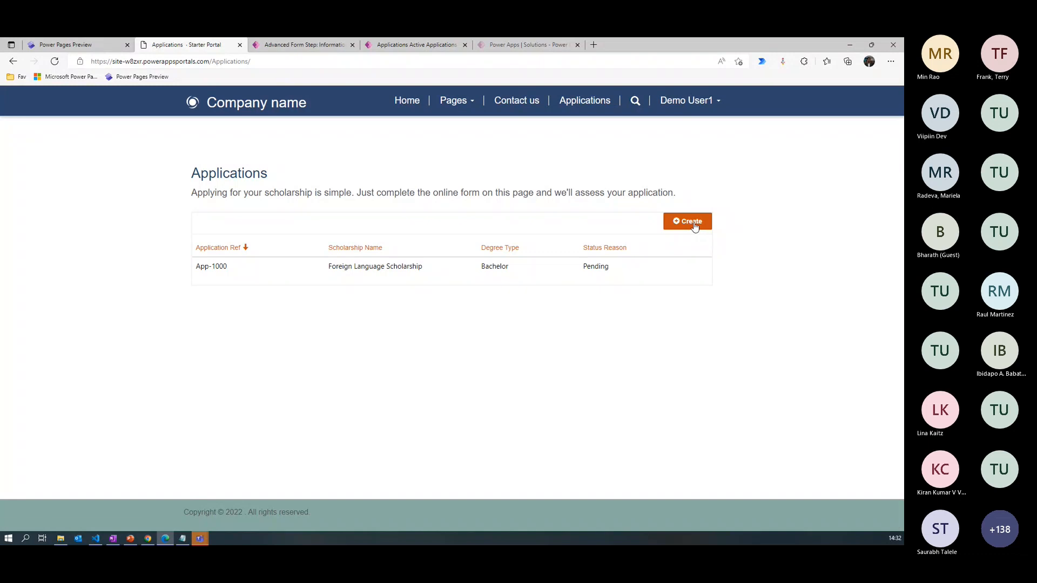
{"action": "left_click", "coordinate": [694, 223]}
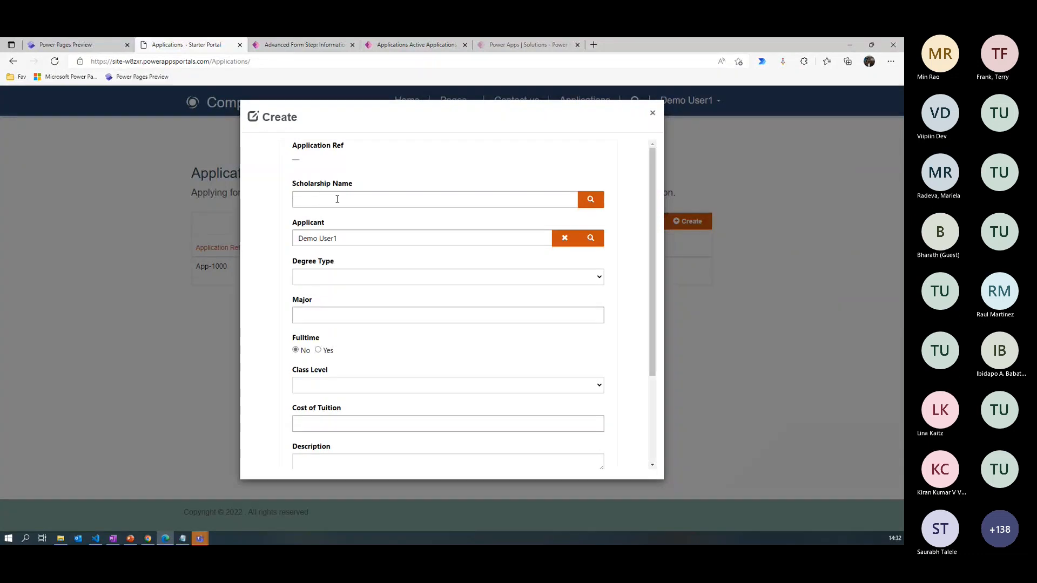
{"action": "left_click", "coordinate": [593, 203]}
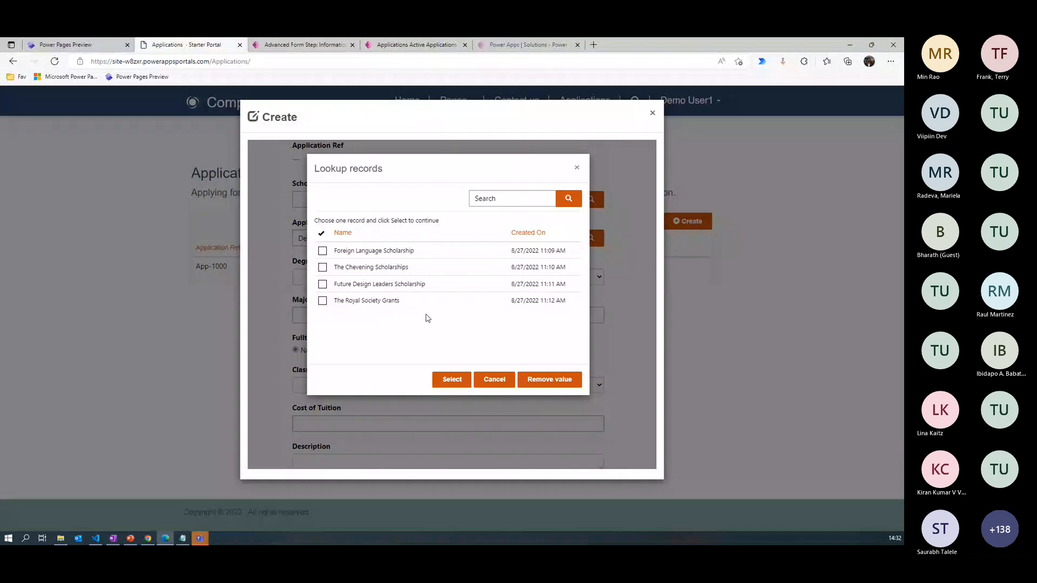
{"action": "left_click", "coordinate": [495, 381]}
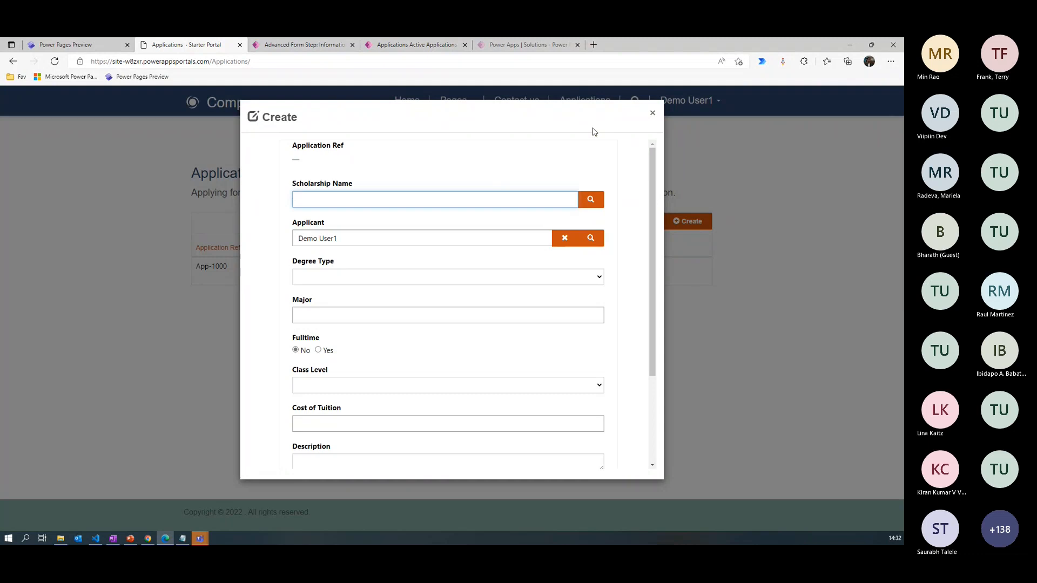
{"action": "left_click", "coordinate": [653, 113]}
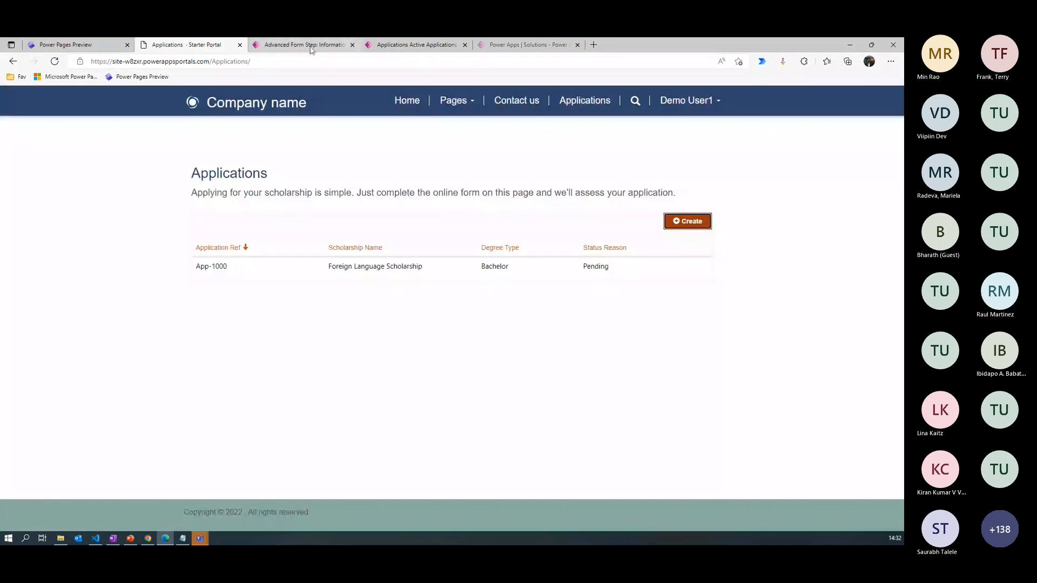
- Add a new metadata record of type Attribute to the 1. Select Scholarship step for Scholarship Name (pln_scholarshipid)
{"action": "left_click", "coordinate": [305, 45]}
{"action": "left_click", "coordinate": [546, 177]}
{"action": "left_click", "coordinate": [579, 232]}
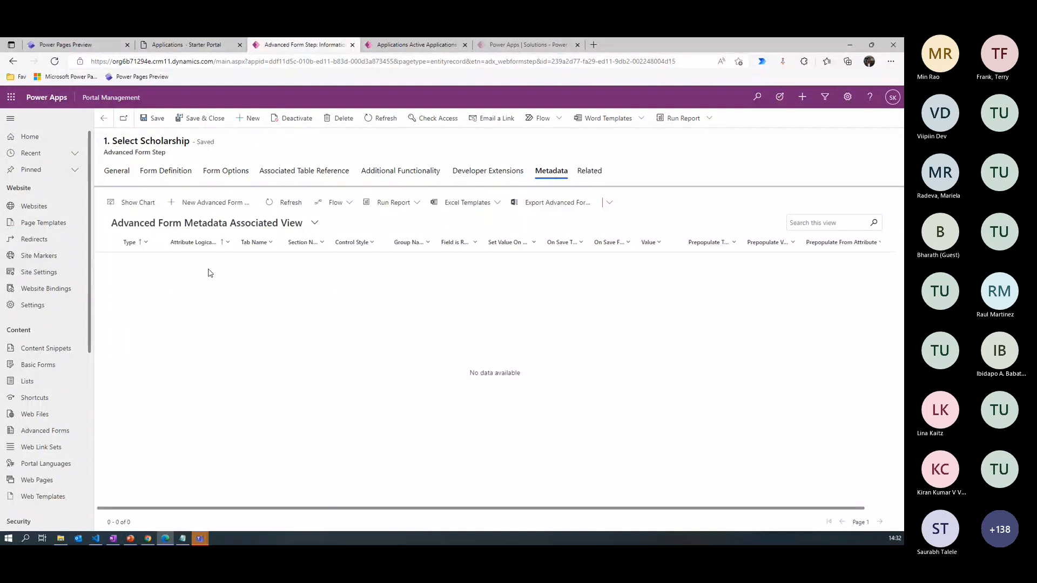
{"action": "left_click", "coordinate": [211, 203]}
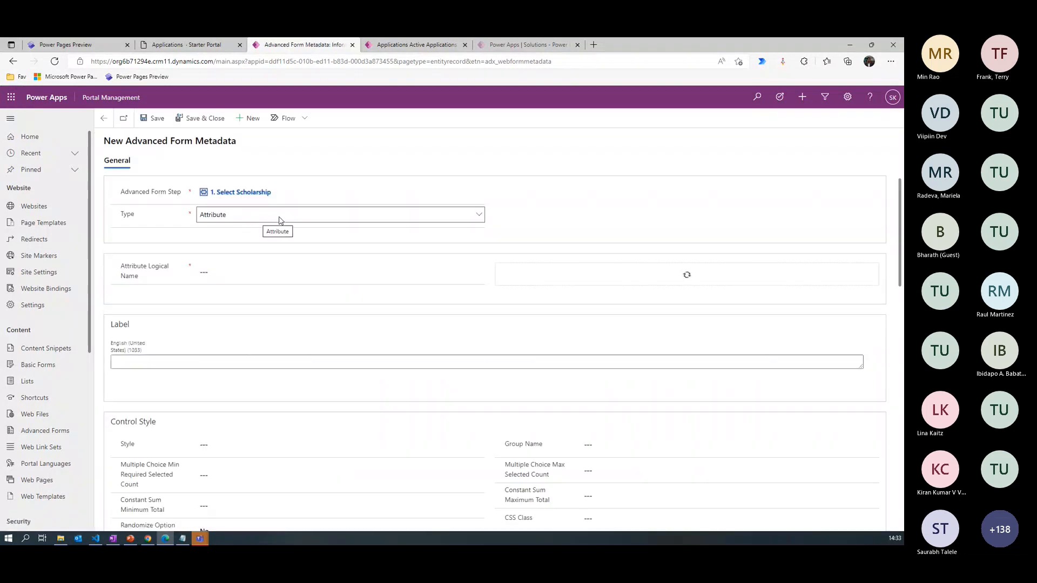
{"action": "left_click", "coordinate": [234, 216]}
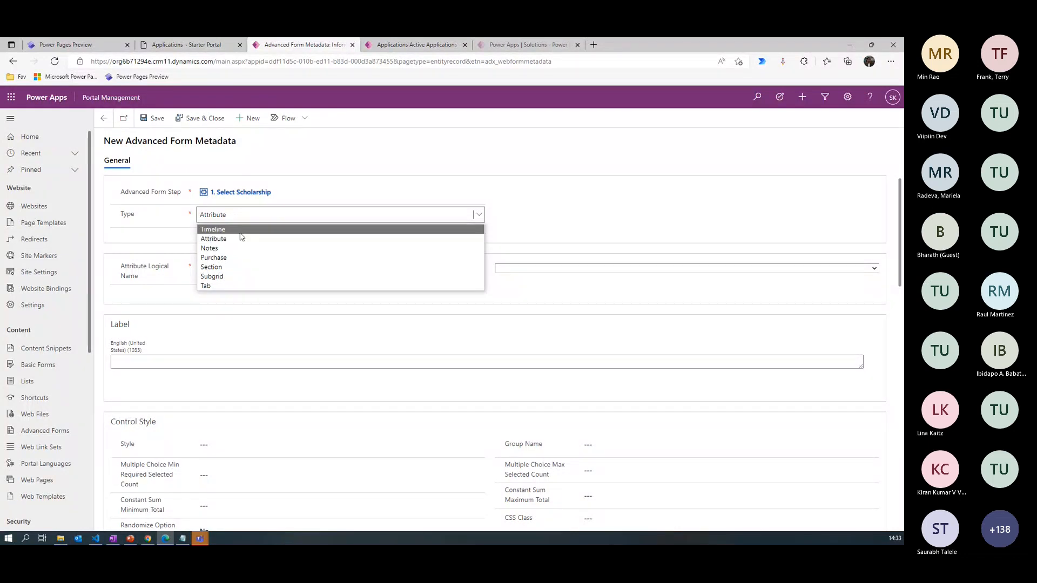
{"action": "left_click", "coordinate": [241, 239]}
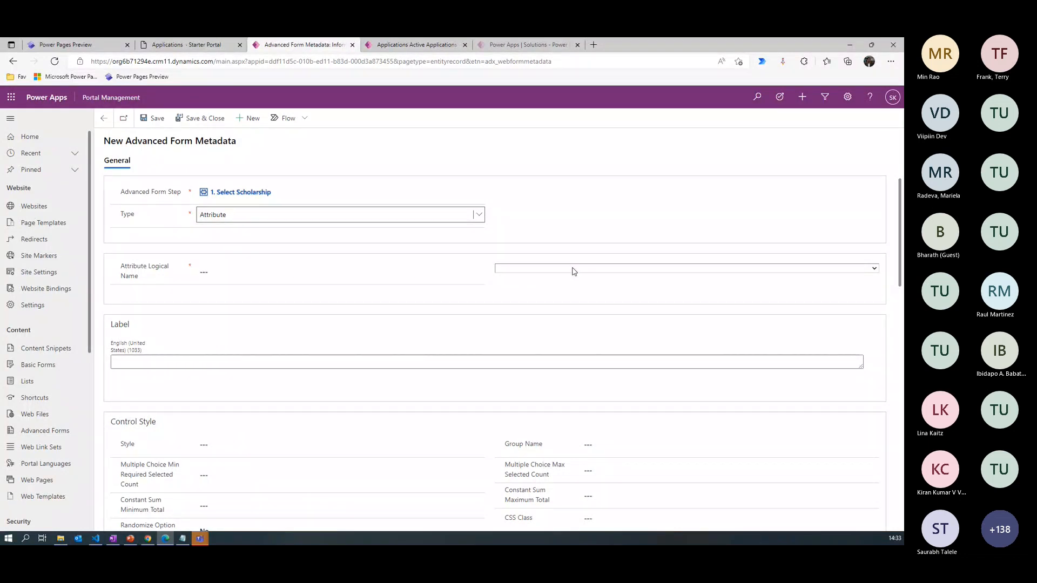
{"action": "left_click", "coordinate": [574, 271]}
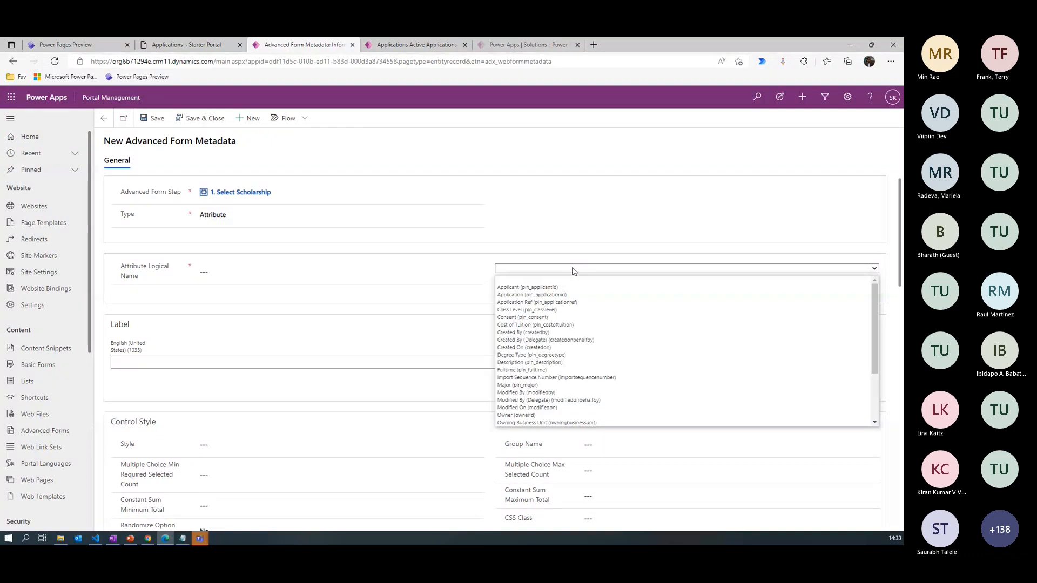
{"action": "key", "text": "s"}
{"action": "key", "text": "Return"}
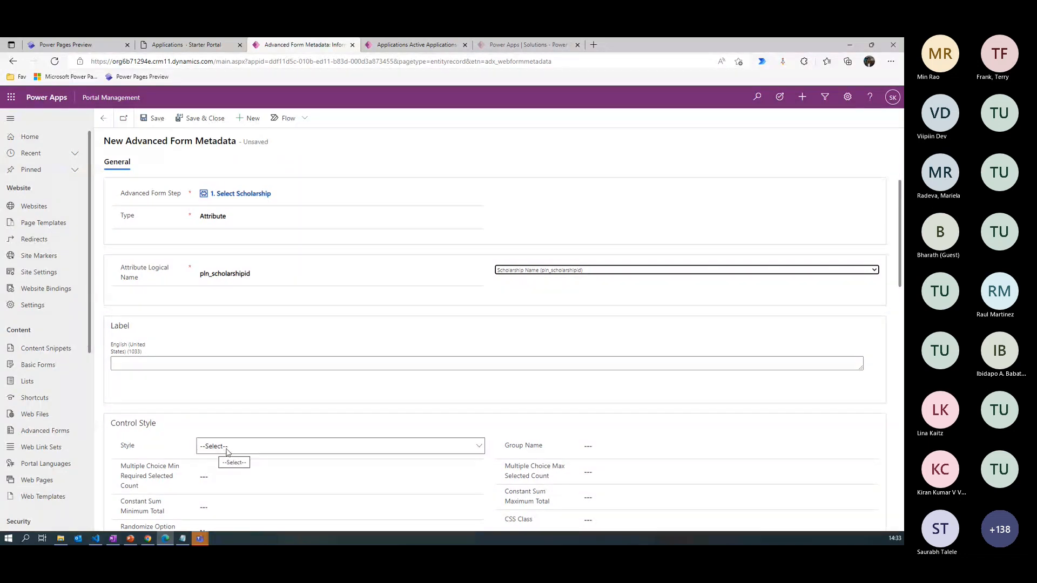
- Set the Scholarship Name metadata's control style to Render Lookup as Dropdown and save the record
{"action": "left_click", "coordinate": [227, 449]}
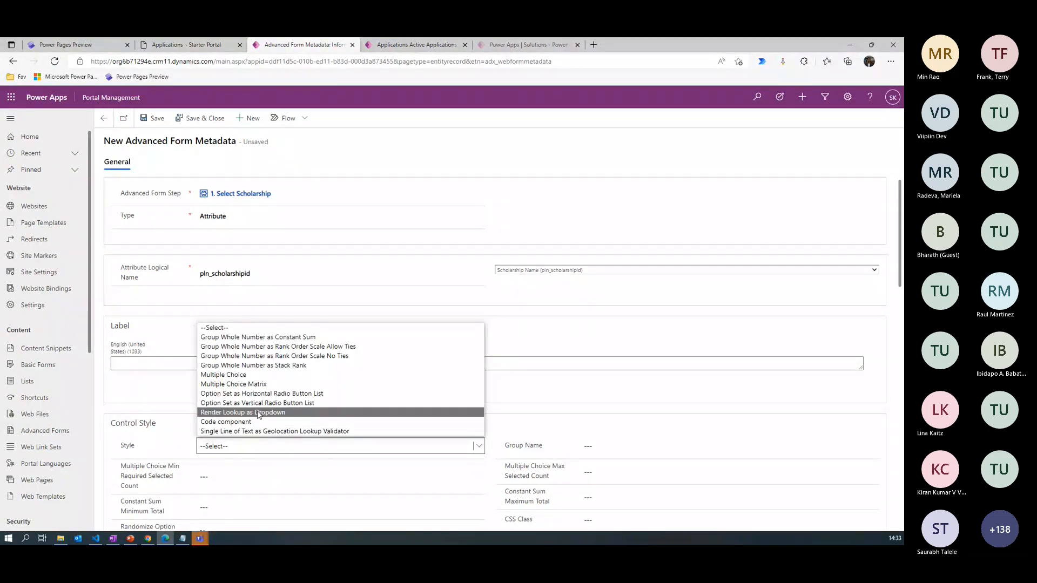
{"action": "left_click", "coordinate": [269, 413]}
{"action": "key", "text": "ctrl+s"}
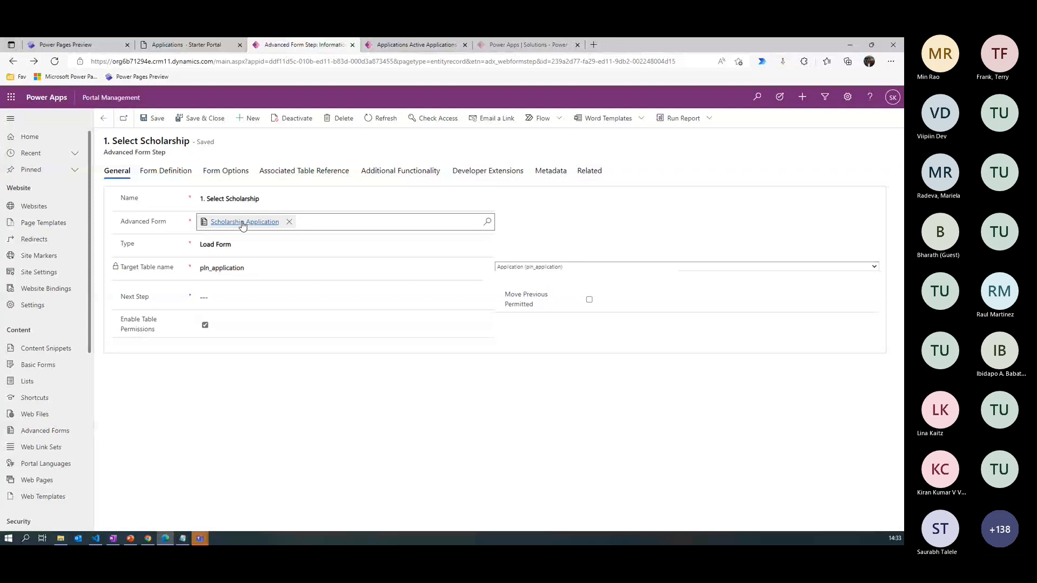
- Open the parent Scholarship Application advanced form and set its start step to 1. Select Scholarship
{"action": "left_click", "coordinate": [242, 224]}
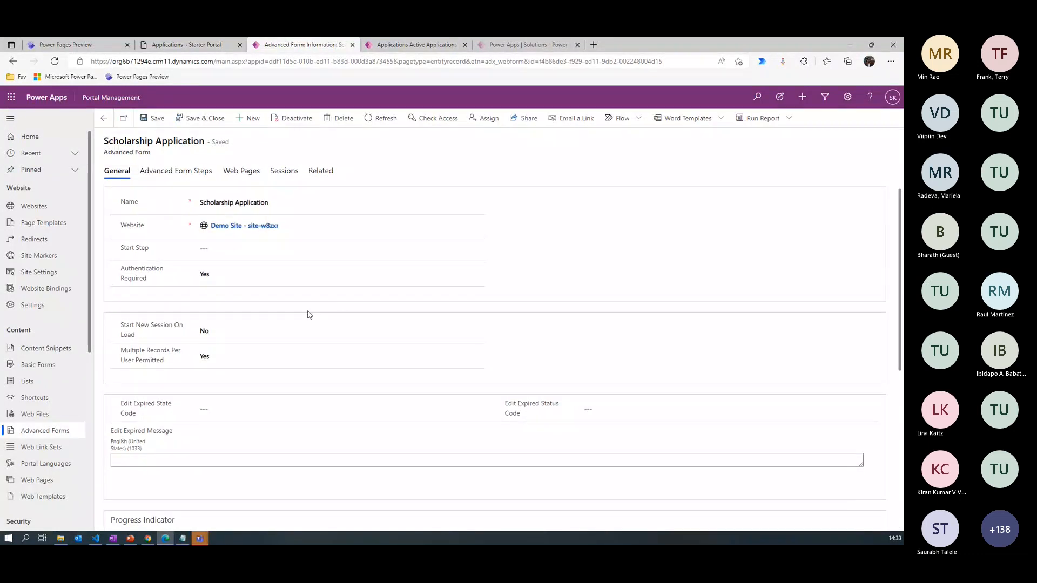
{"action": "left_click", "coordinate": [224, 250]}
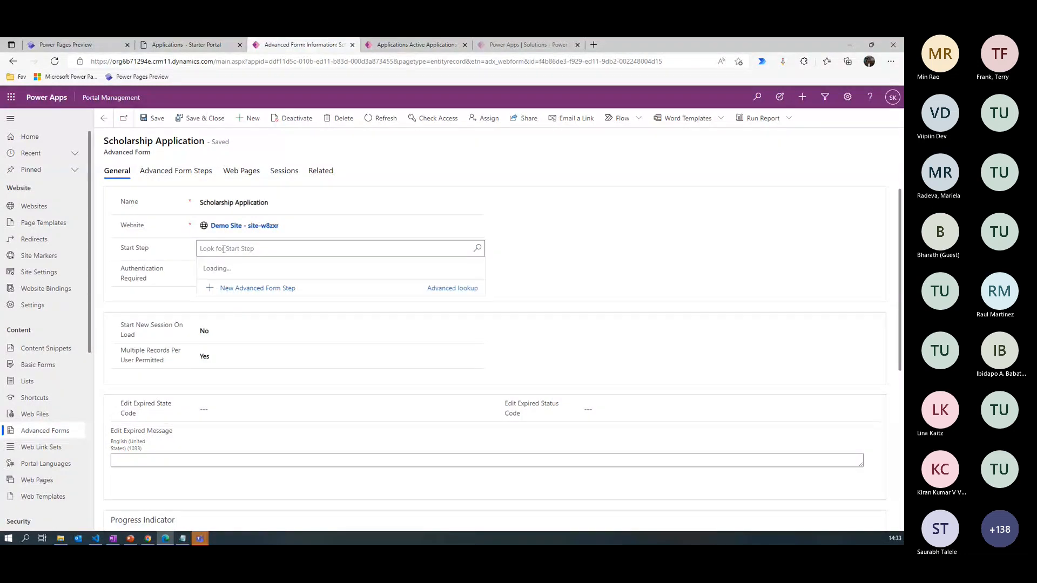
{"action": "left_click", "coordinate": [282, 282]}
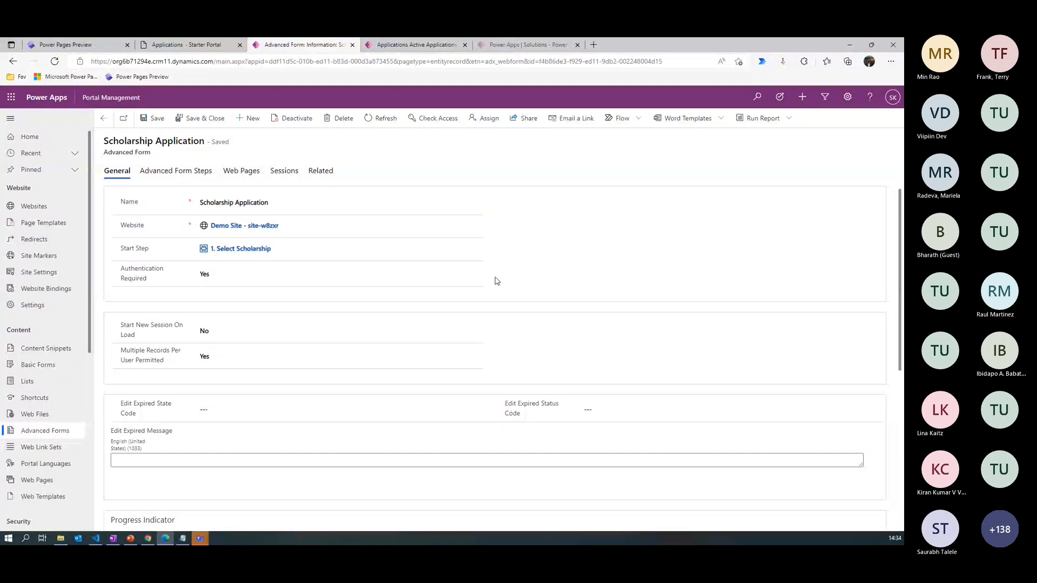
- Copy the advanced form's name, Scholarship Application, and switch to the Power Pages design studio
{"action": "left_click", "coordinate": [279, 204]}
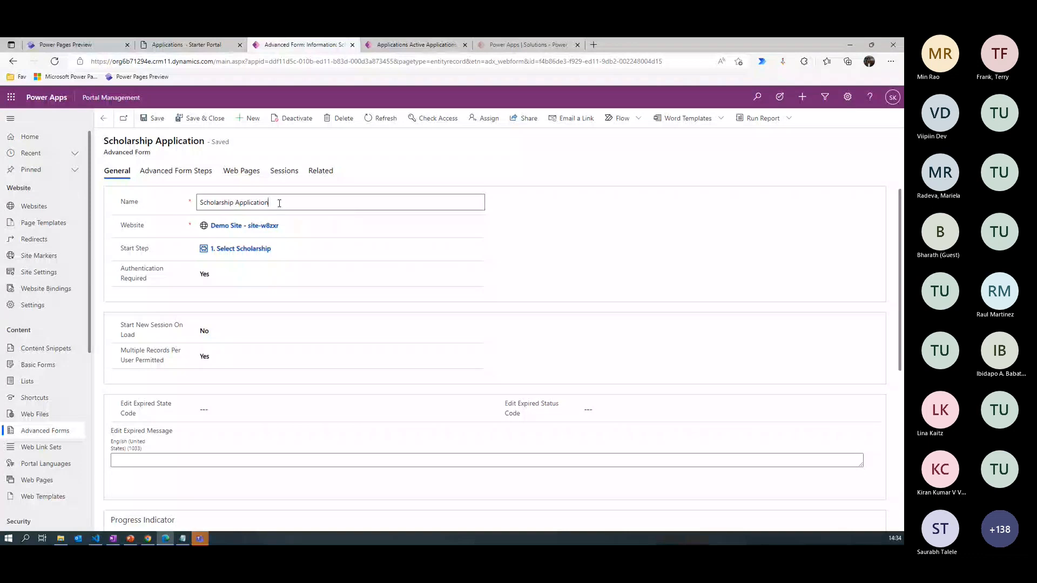
{"action": "key", "text": "ctrl+a"}
{"action": "key", "text": "ctrl+c"}
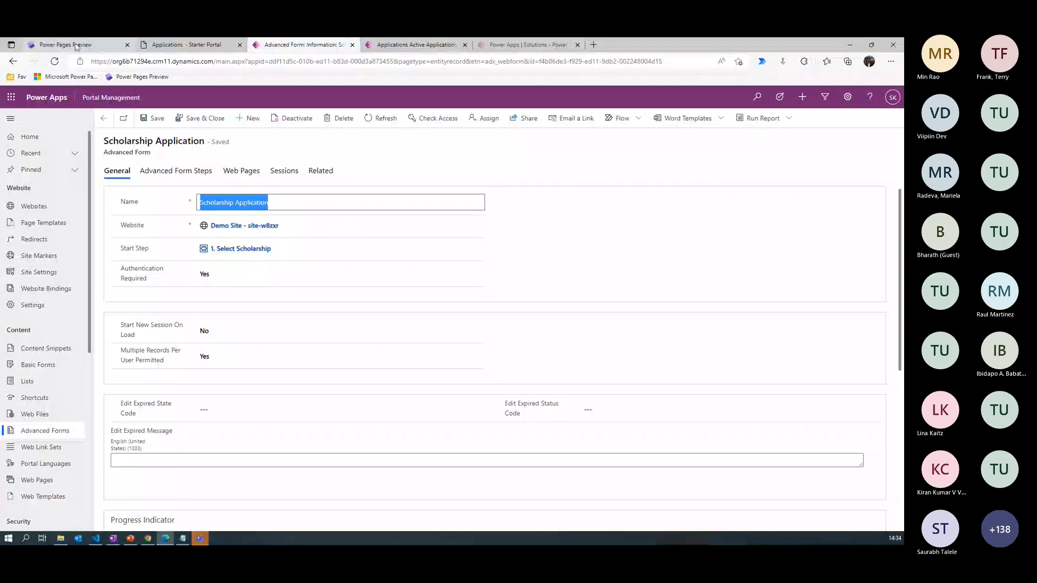
{"action": "left_click", "coordinate": [65, 44]}
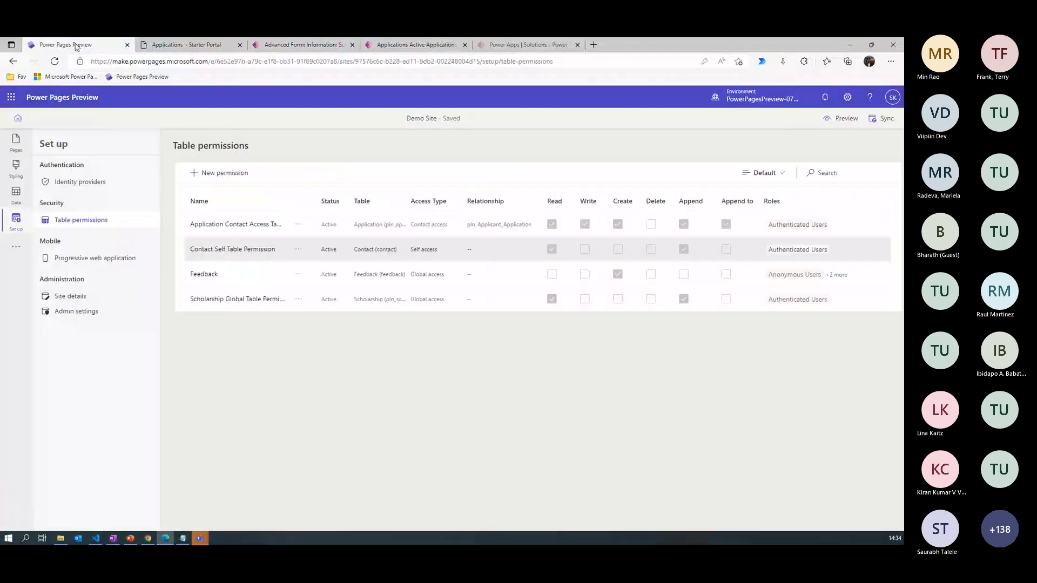
- Add a new page named "Apply Now" to the site, starting from the blank standard layout and outside the main navigation
{"action": "left_click", "coordinate": [16, 151]}
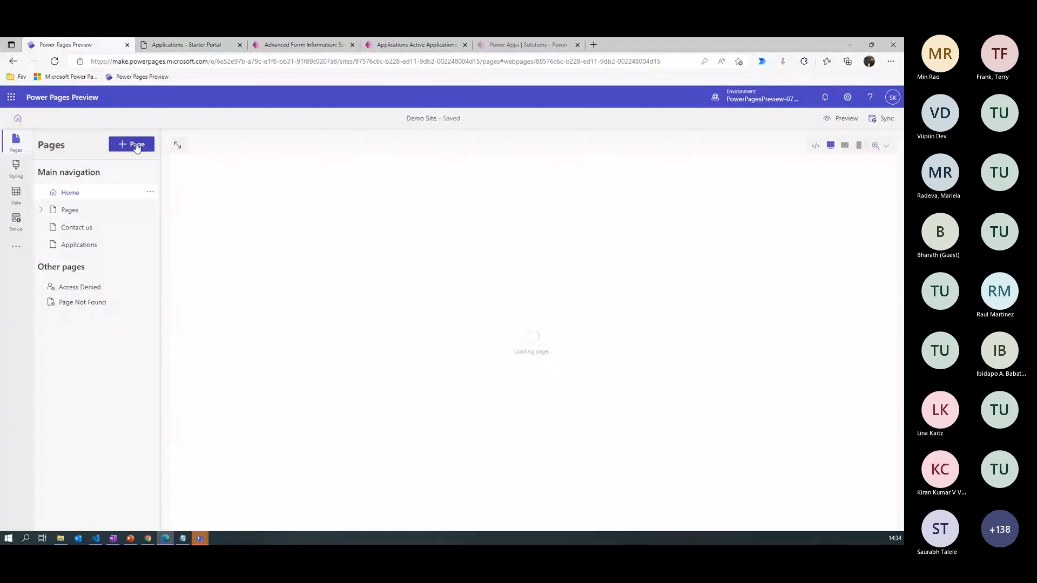
{"action": "left_click", "coordinate": [134, 145]}
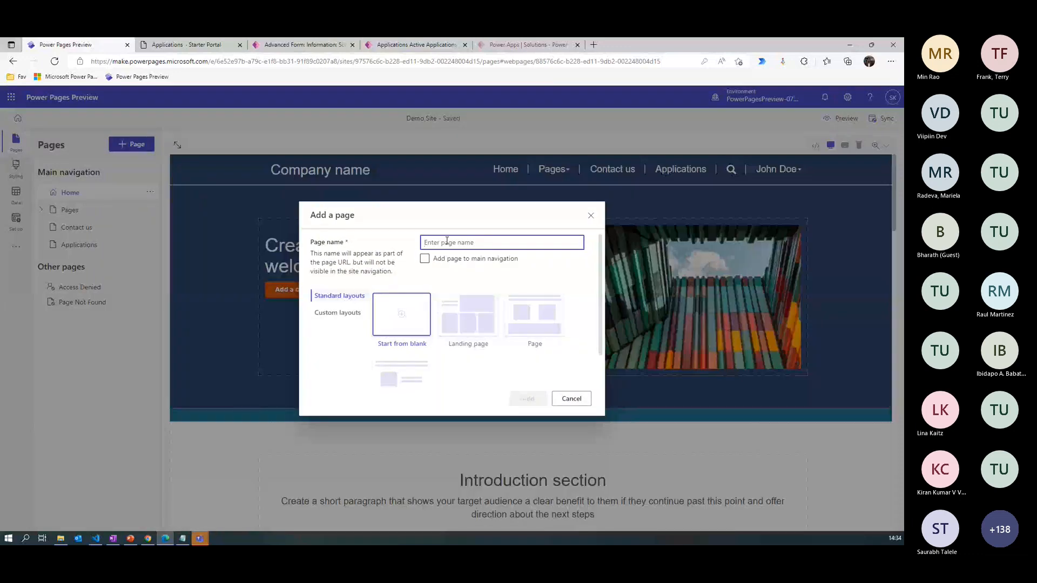
{"action": "type", "text": "A"}
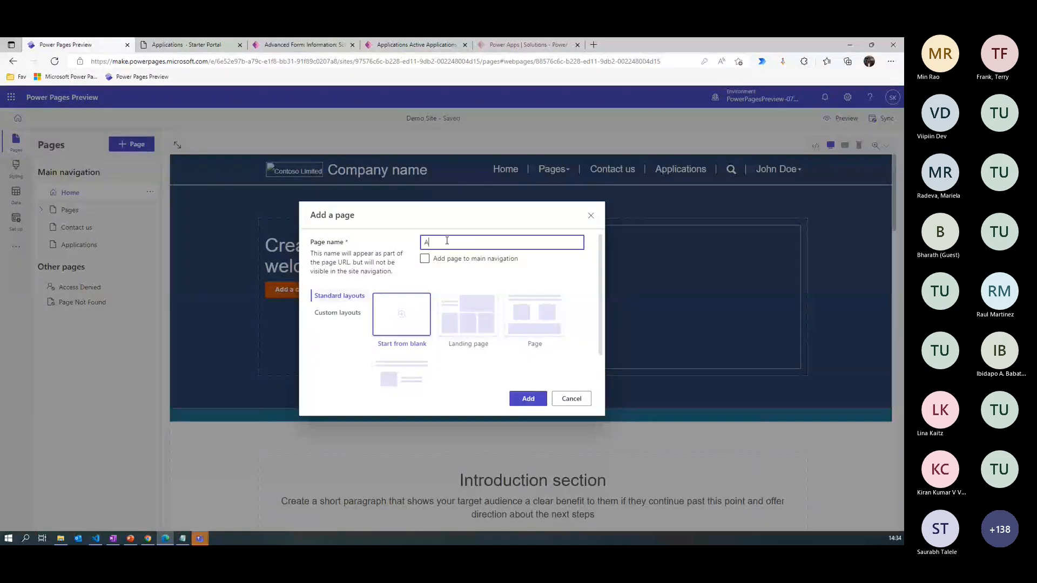
{"action": "type", "text": "pply Now"}
{"action": "left_click", "coordinate": [483, 355]}
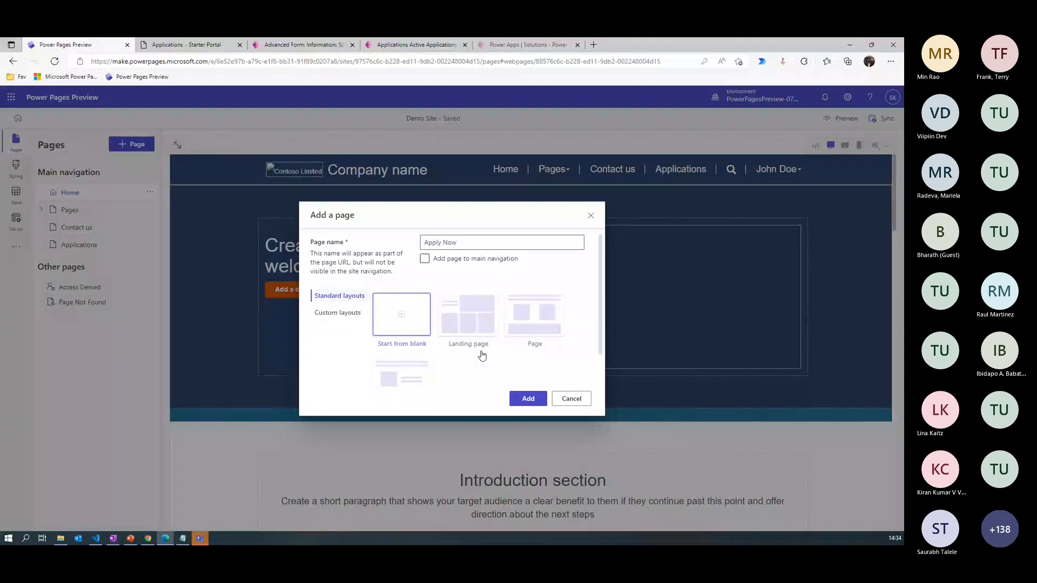
{"action": "left_click", "coordinate": [528, 399]}
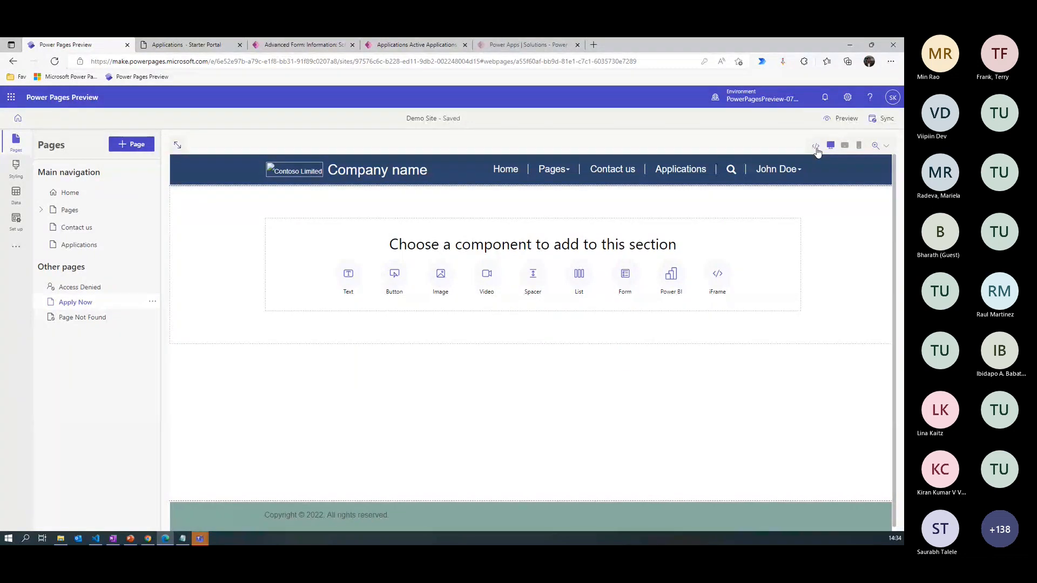
- Insert the Liquid tag {% webform name:Scholarship Application %} inside the column div of the Apply Now page's source code
{"action": "left_click", "coordinate": [816, 148]}
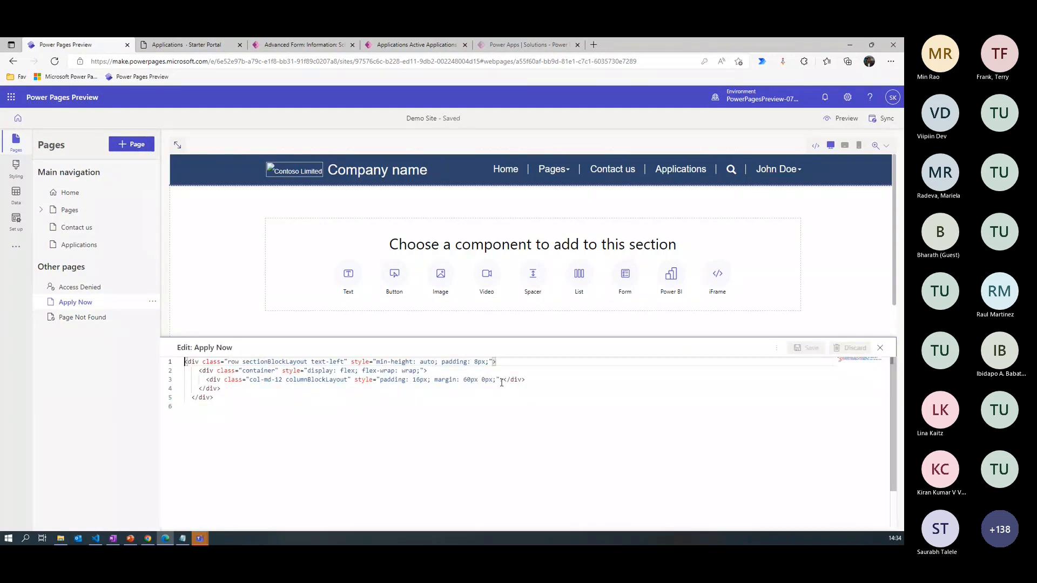
{"action": "left_click", "coordinate": [502, 381]}
{"action": "key", "text": "Return"}
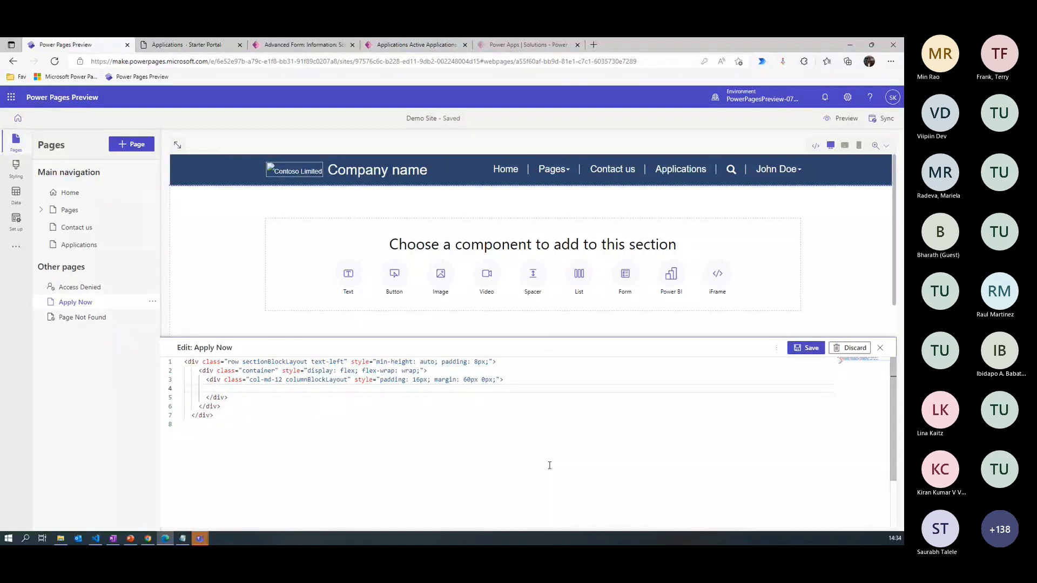
{"action": "type", "text": "{% webform name: %"}
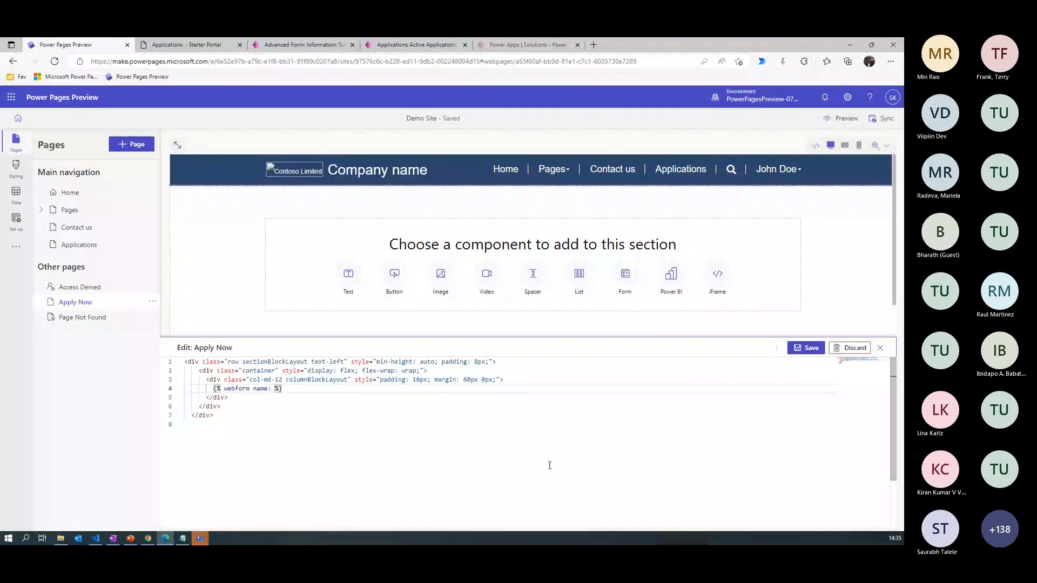
{"action": "key", "text": "ctrl+v"}
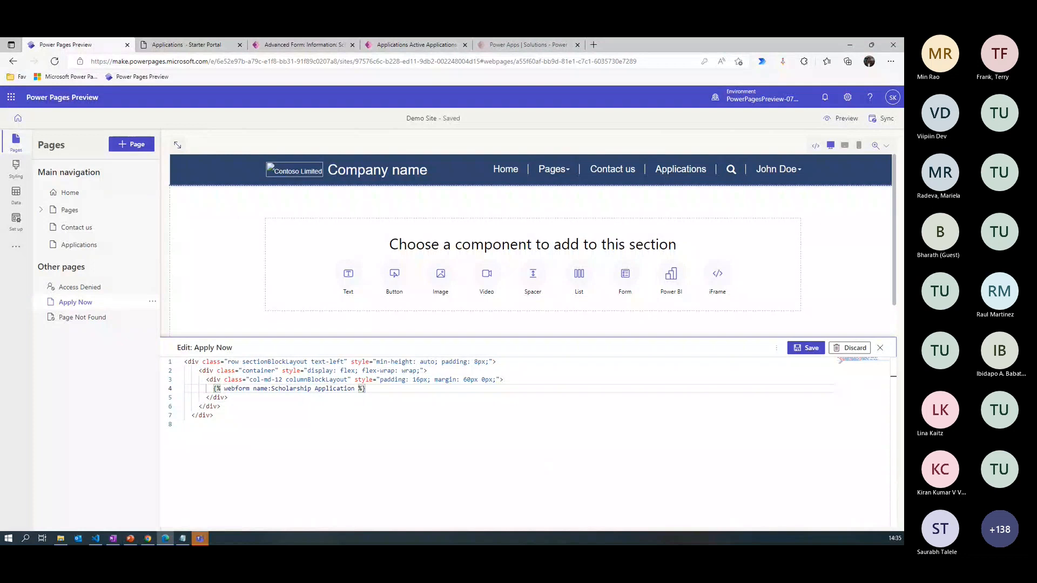
- Enclose the form name Scholarship Application in single quotes within the webform tag and save the page code
{"action": "key", "text": "alt+Tab"}
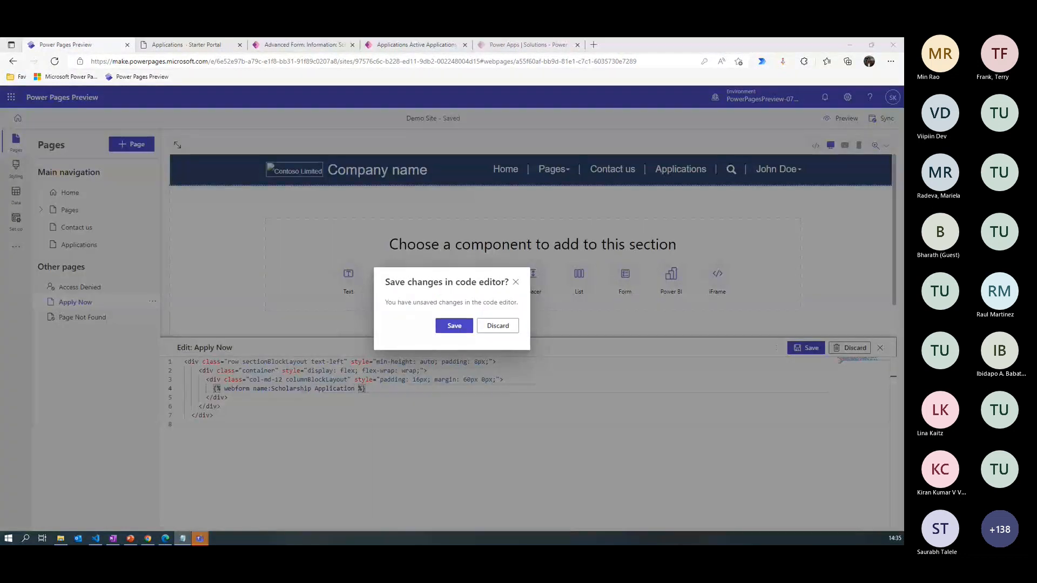
{"action": "left_click", "coordinate": [516, 282]}
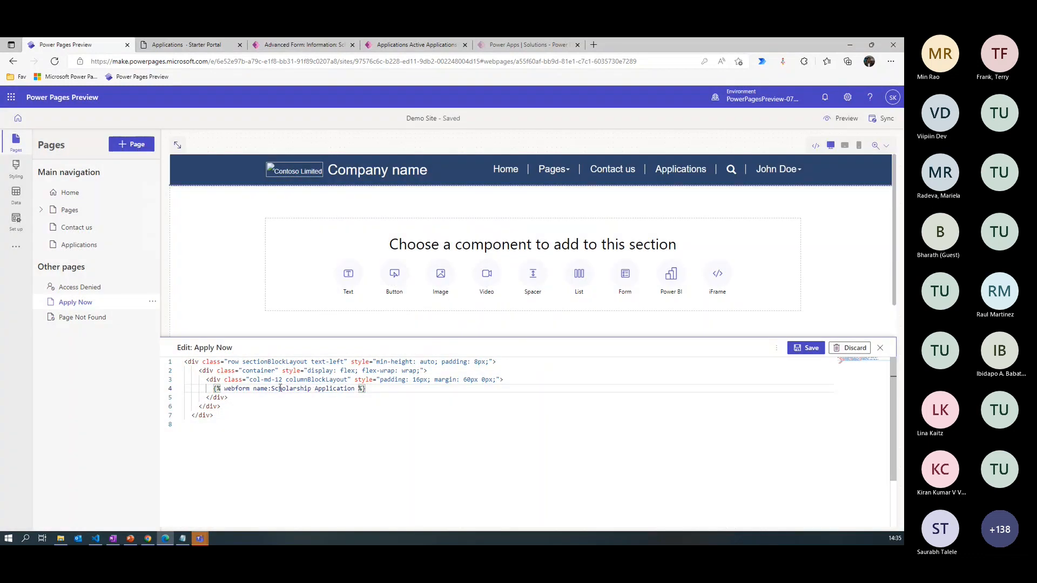
{"action": "left_click_drag", "start_coordinate": [272, 388], "coordinate": [355, 389]}
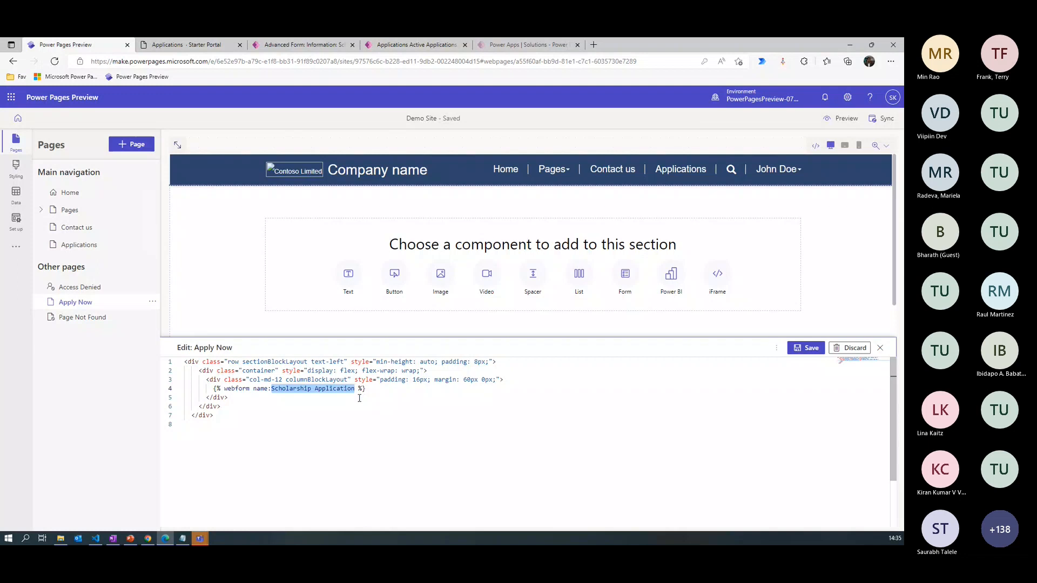
{"action": "type", "text": "'"}
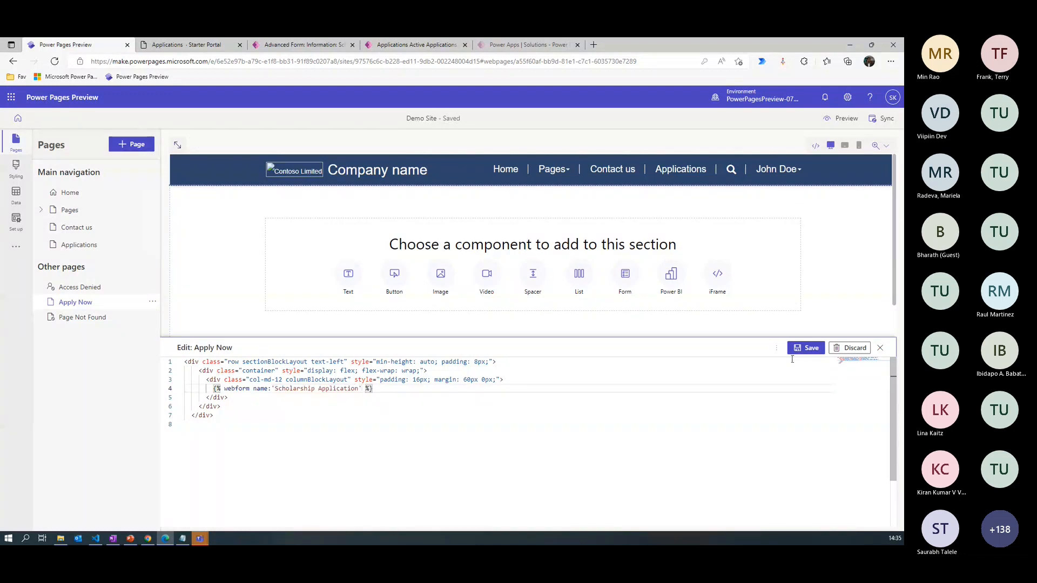
{"action": "left_click", "coordinate": [807, 348]}
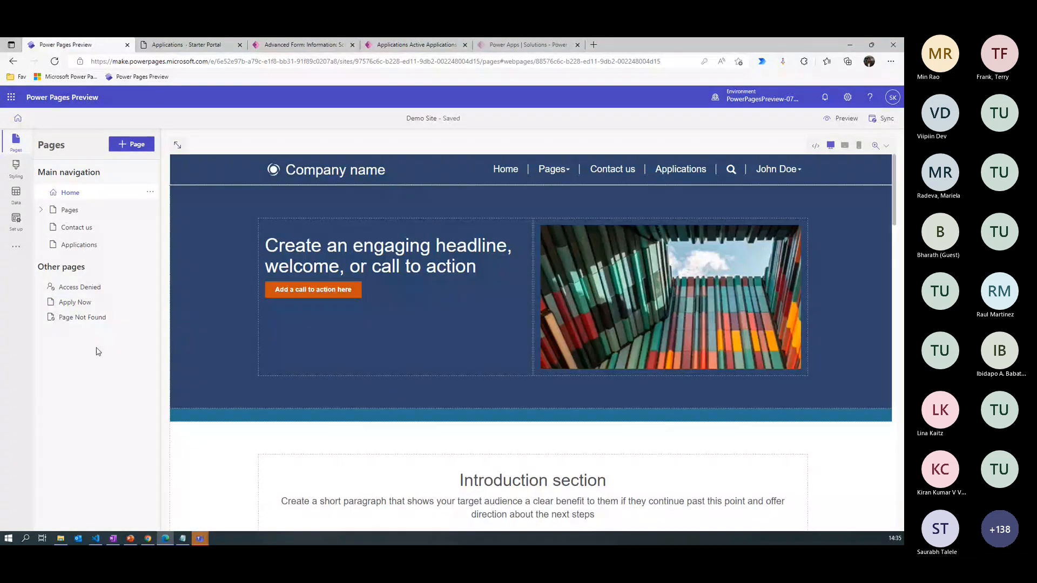
- Reload the Apply Now page in the editor by switching between pages to check how the embedded form renders
{"action": "left_click", "coordinate": [75, 303]}
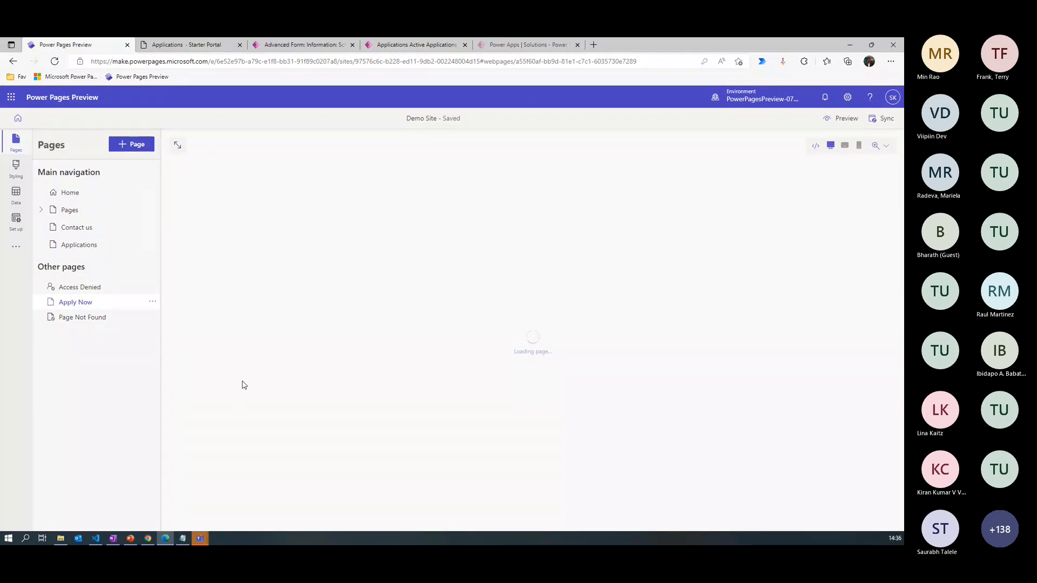
{"action": "left_click", "coordinate": [71, 192]}
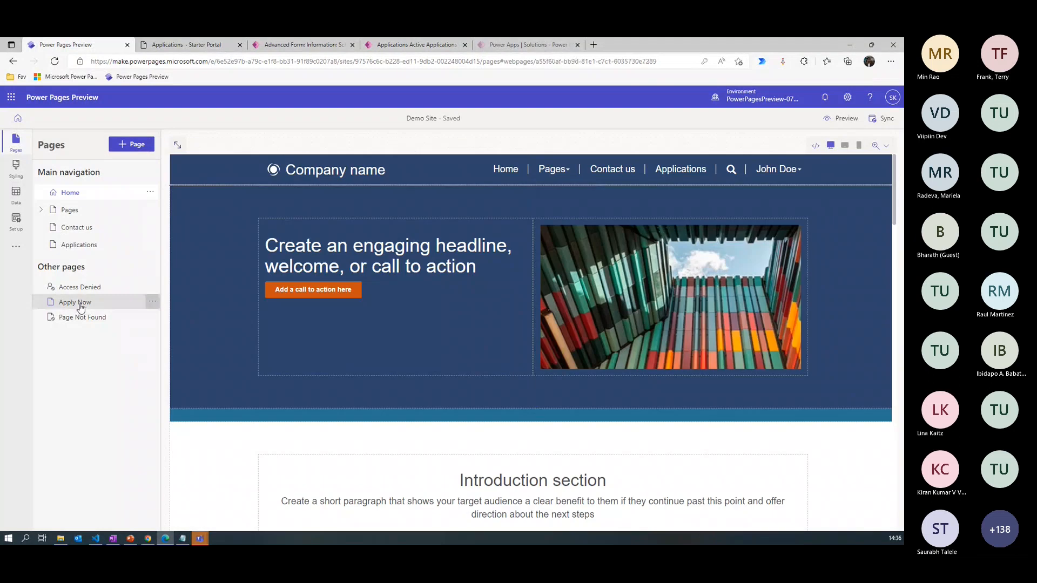
{"action": "left_click", "coordinate": [81, 304]}
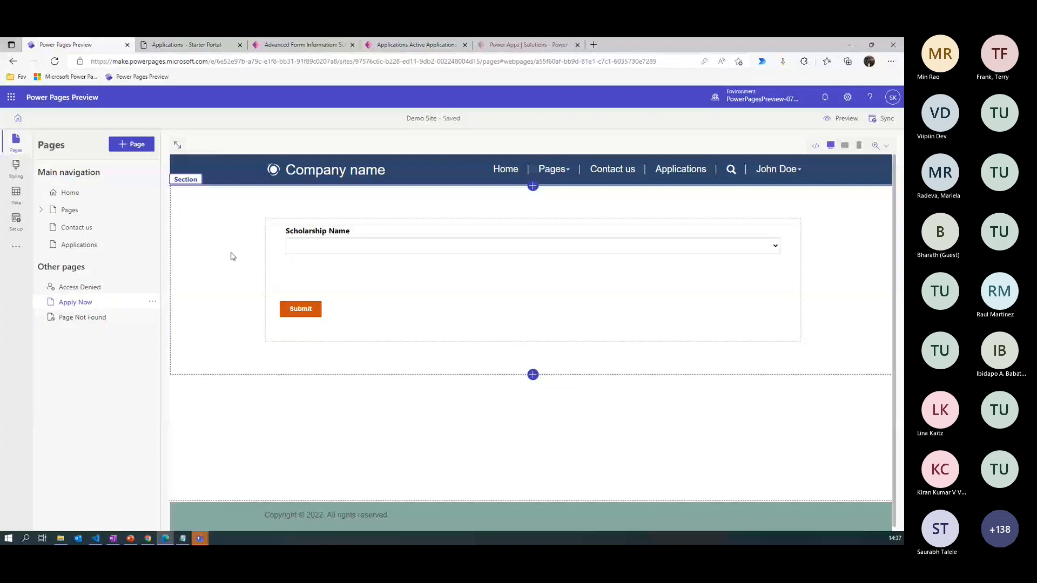
- Return to Portal Management and start a new step for the Scholarship Application advanced form, named "2.Additional Details"
{"action": "left_click", "coordinate": [290, 45]}
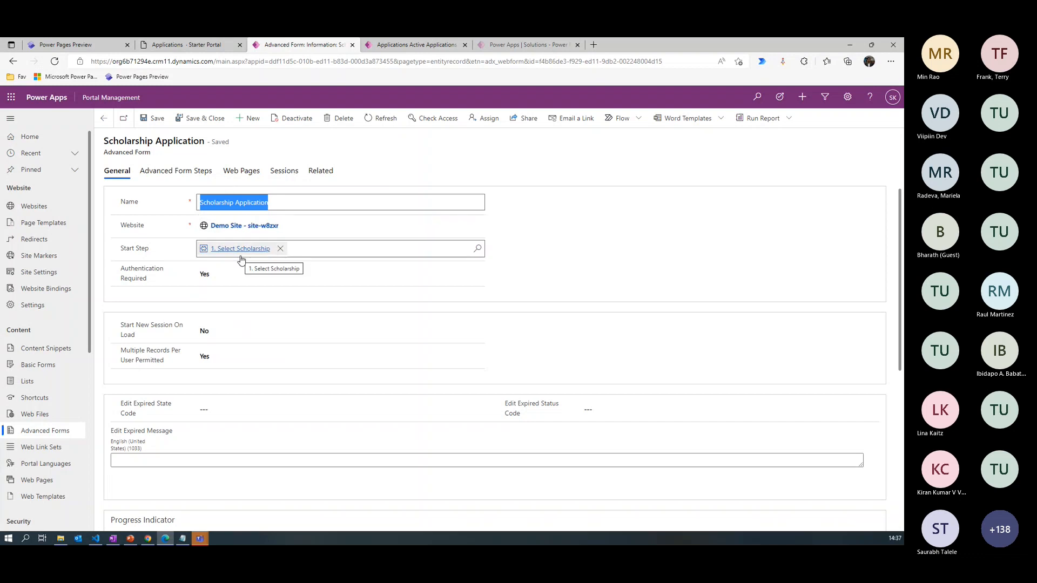
{"action": "left_click", "coordinate": [176, 172]}
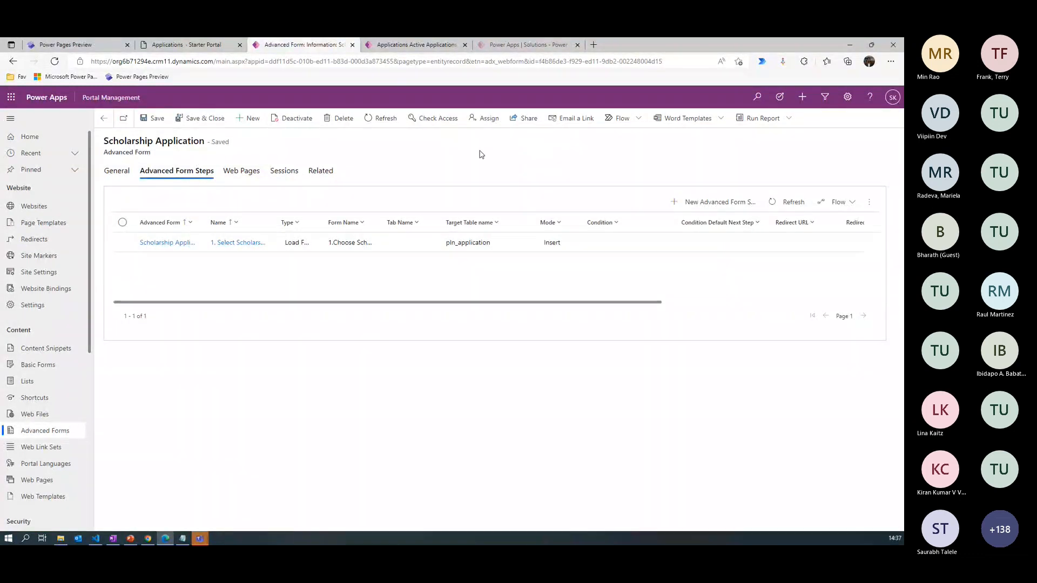
{"action": "left_click", "coordinate": [709, 204]}
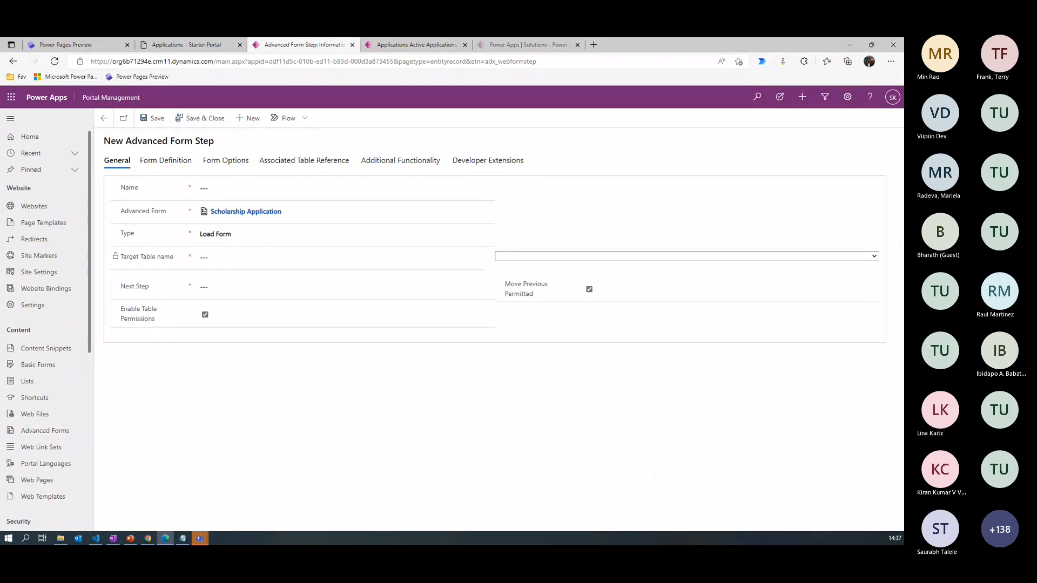
{"action": "key", "text": "alt+Tab"}
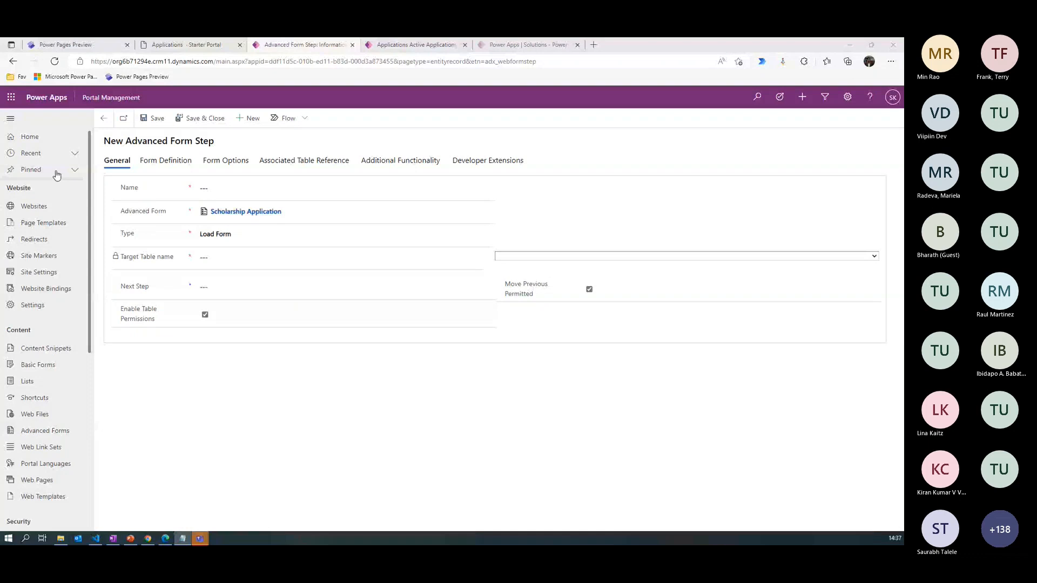
{"action": "left_click", "coordinate": [227, 189]}
{"action": "type", "text": "2.Additional Details"}
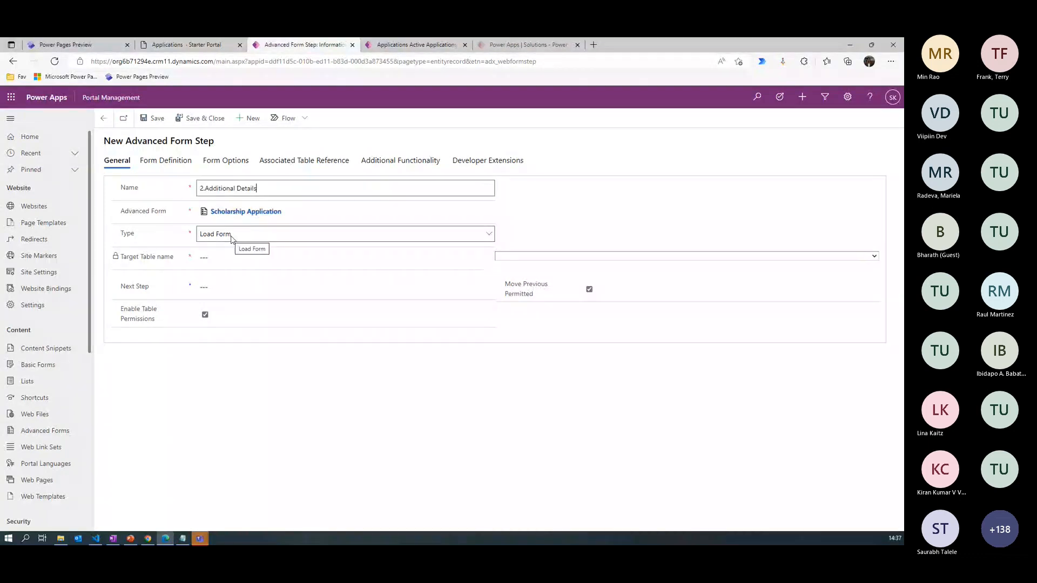
- Set the new step's target table to Application (pln_application)
{"action": "left_click", "coordinate": [545, 258]}
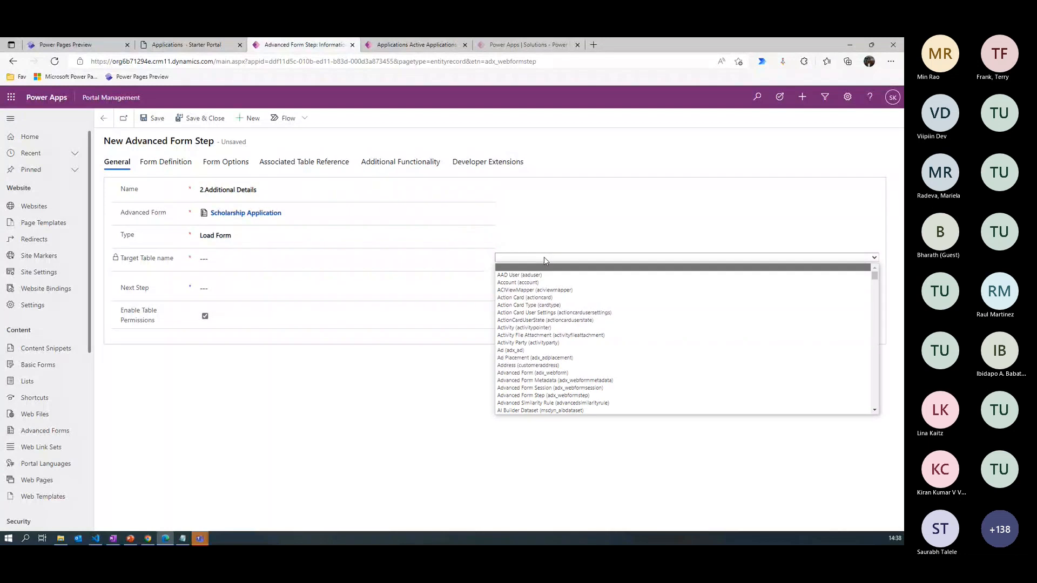
{"action": "left_click_drag", "start_coordinate": [875, 276], "coordinate": [876, 288]}
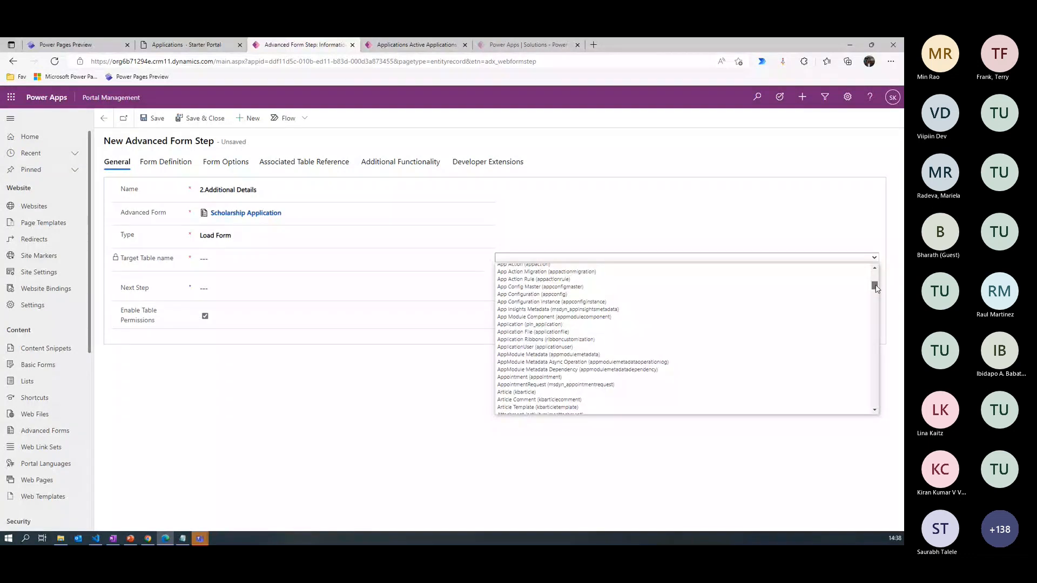
{"action": "left_click", "coordinate": [875, 269]}
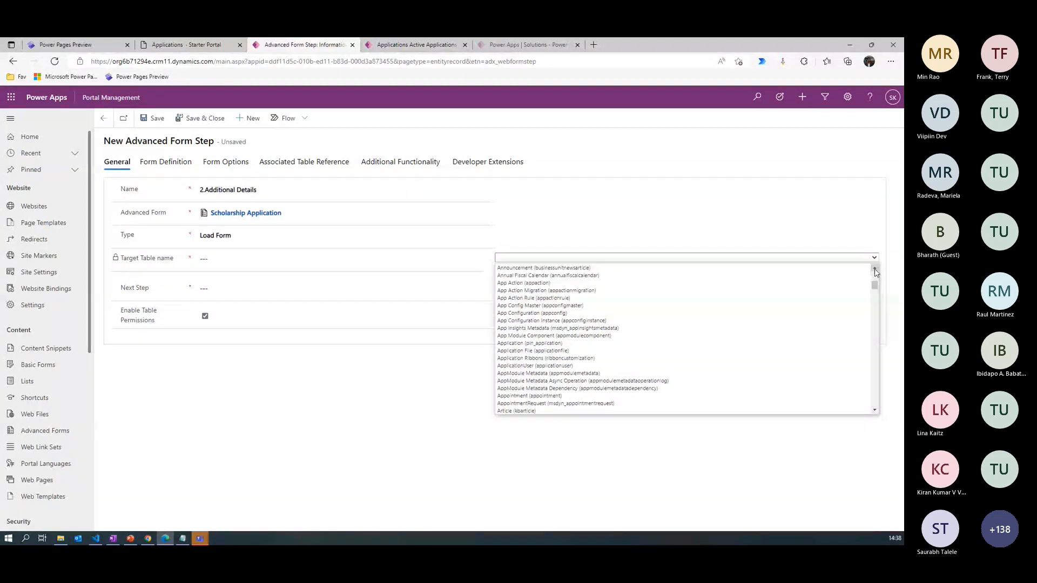
{"action": "left_click", "coordinate": [876, 272]}
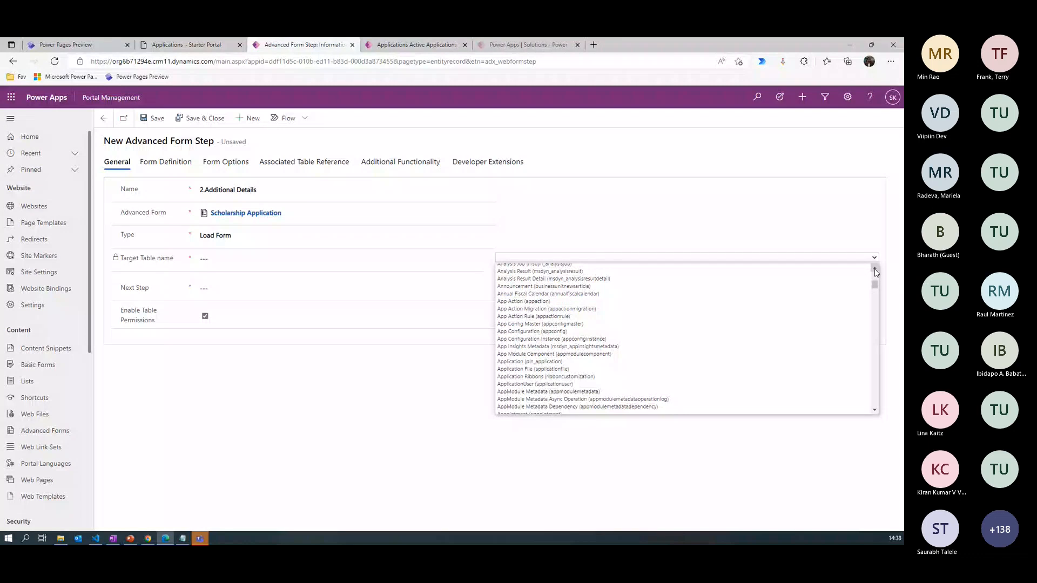
{"action": "left_click", "coordinate": [876, 271]}
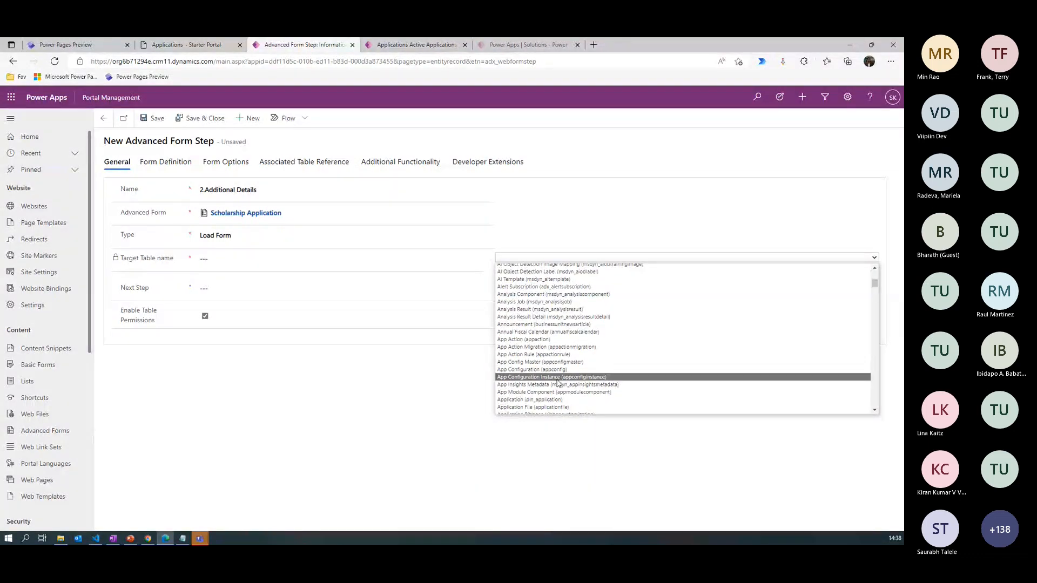
{"action": "left_click", "coordinate": [557, 399]}
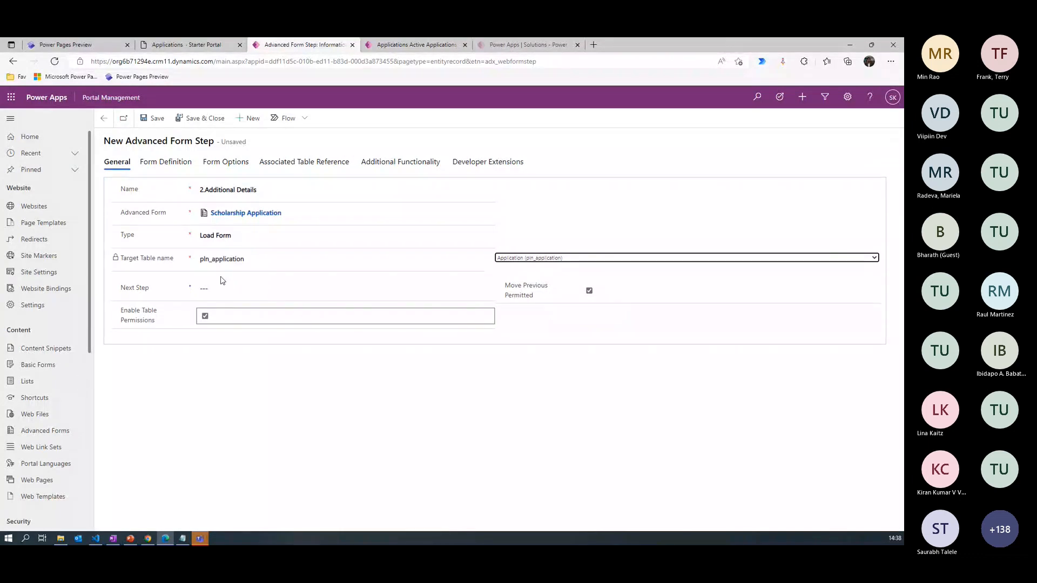
- In the new step's form definition, set the mode to Edit and the form to 2.Additional Details
{"action": "left_click", "coordinate": [169, 162]}
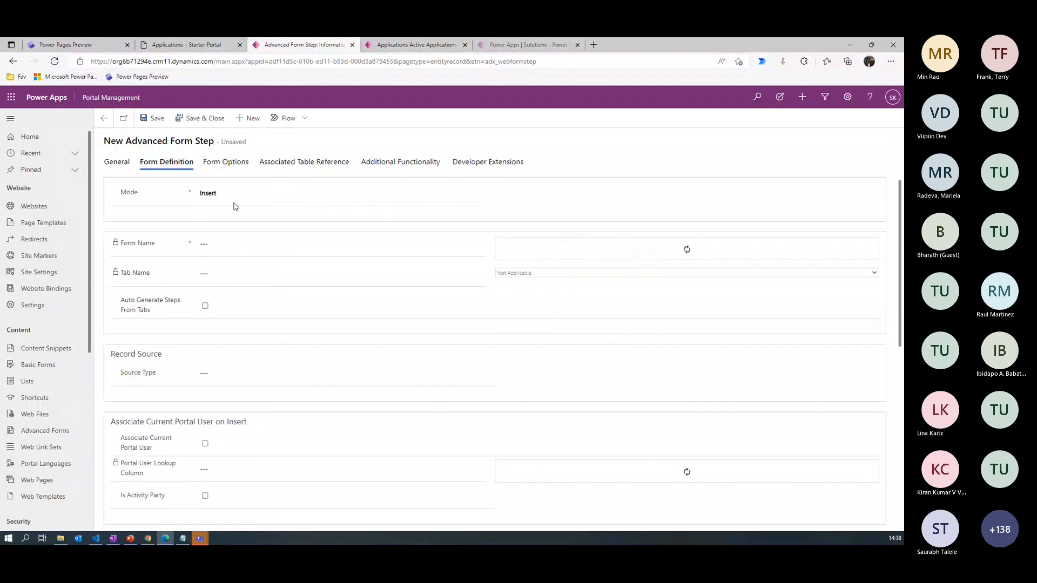
{"action": "left_click", "coordinate": [228, 198]}
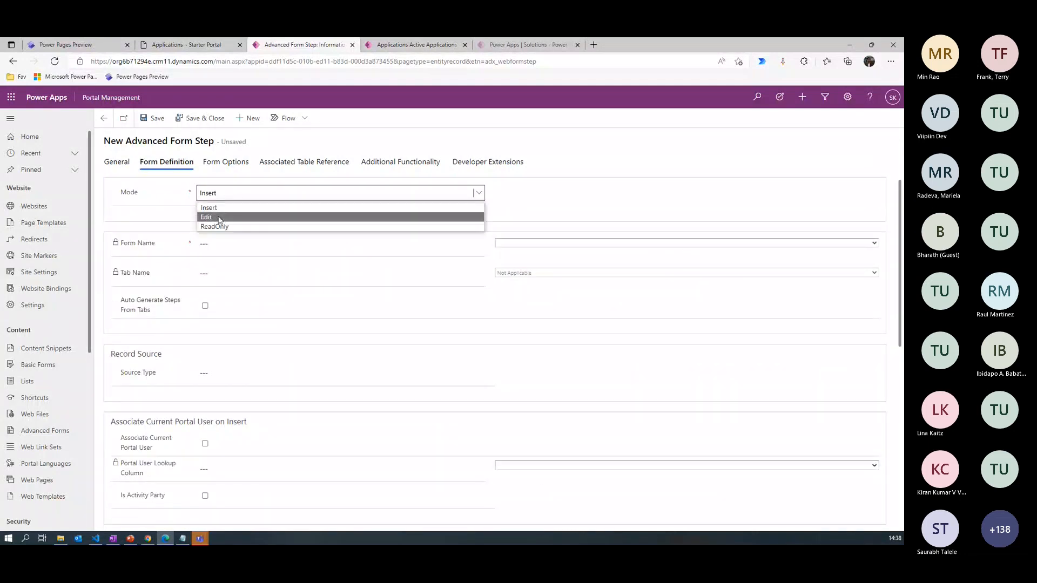
{"action": "left_click", "coordinate": [219, 218]}
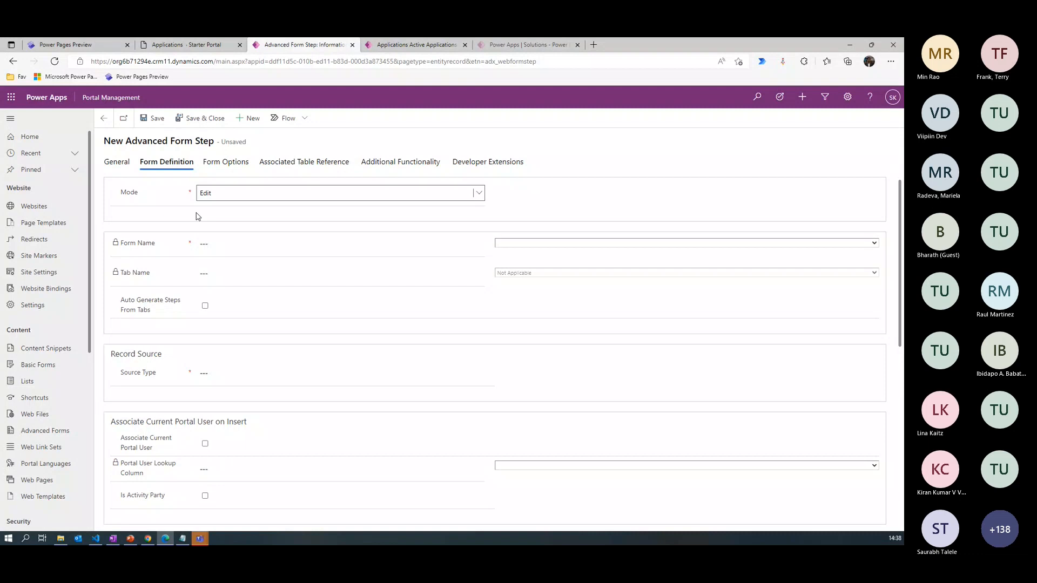
{"action": "left_click", "coordinate": [527, 243]}
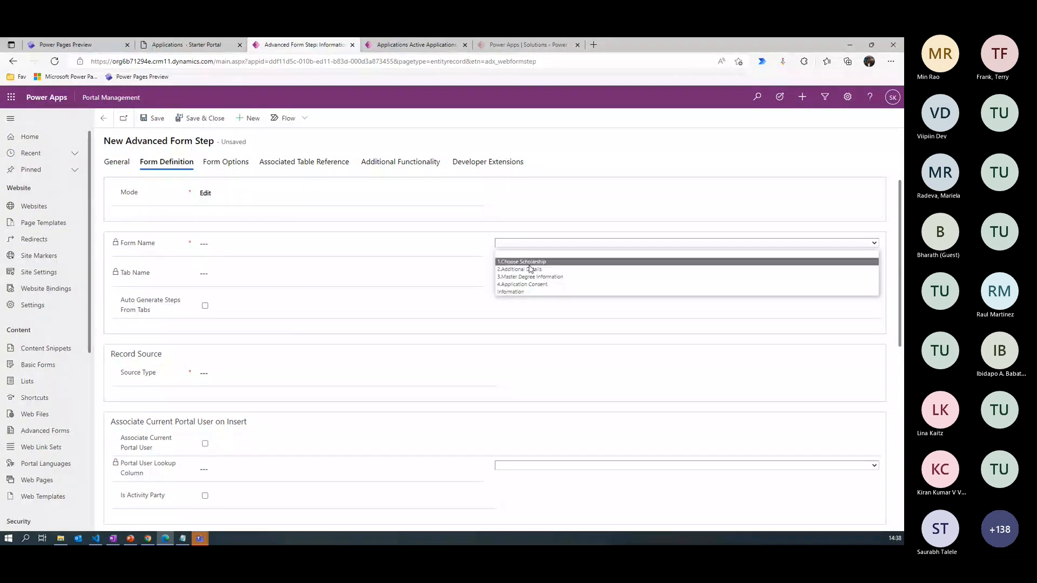
{"action": "left_click", "coordinate": [530, 269]}
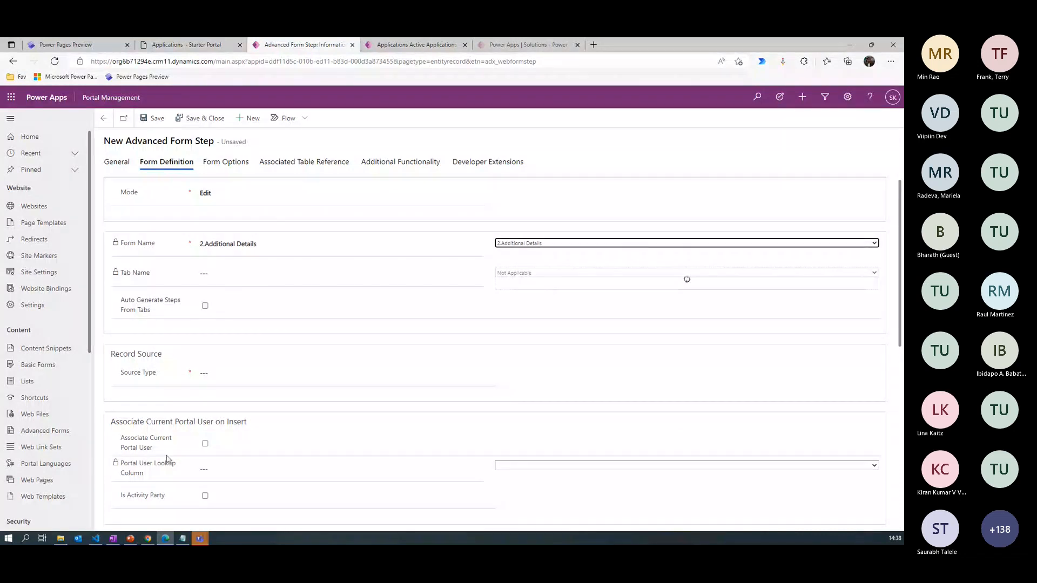
- Set the step's record source type to Result From Previous Step
{"action": "left_click", "coordinate": [227, 373]}
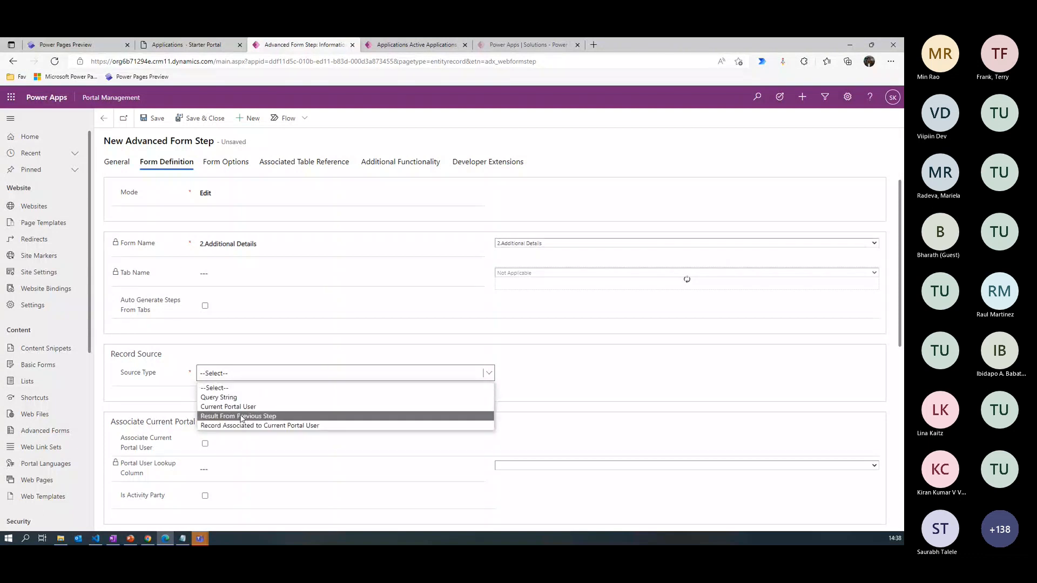
{"action": "left_click", "coordinate": [241, 417]}
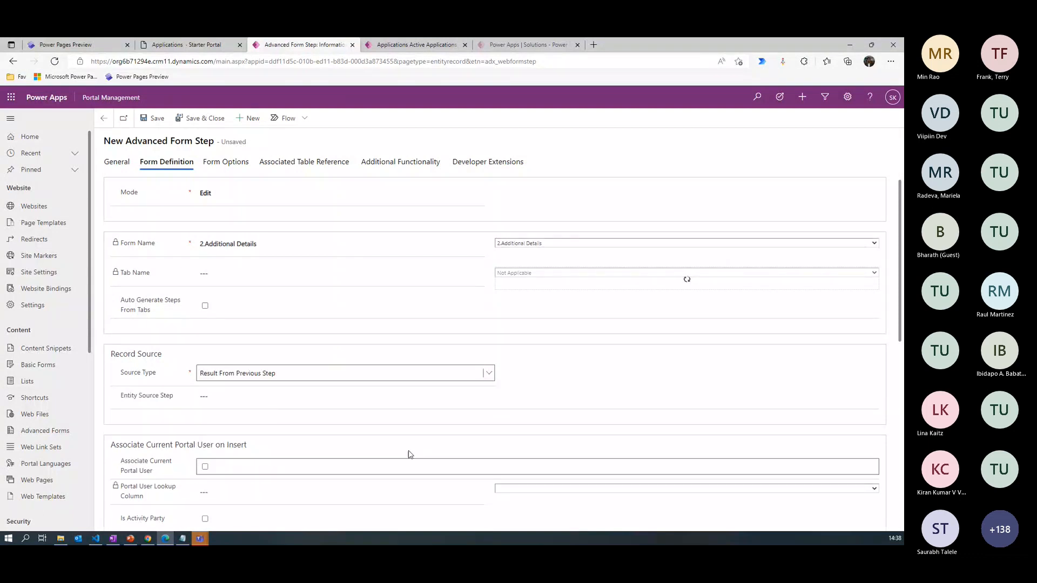
{"action": "scroll", "coordinate": [216, 432], "scroll_direction": "down", "scroll_amount": 1}
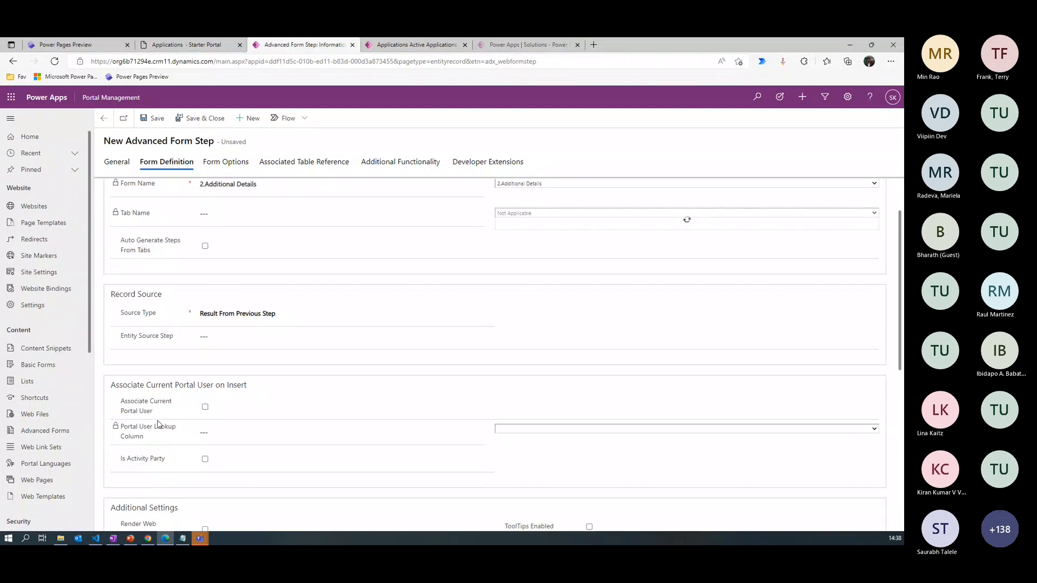
- In the step's form options, set the progress indicator title to <h3>Additional Details</h3>
{"action": "left_click", "coordinate": [234, 167]}
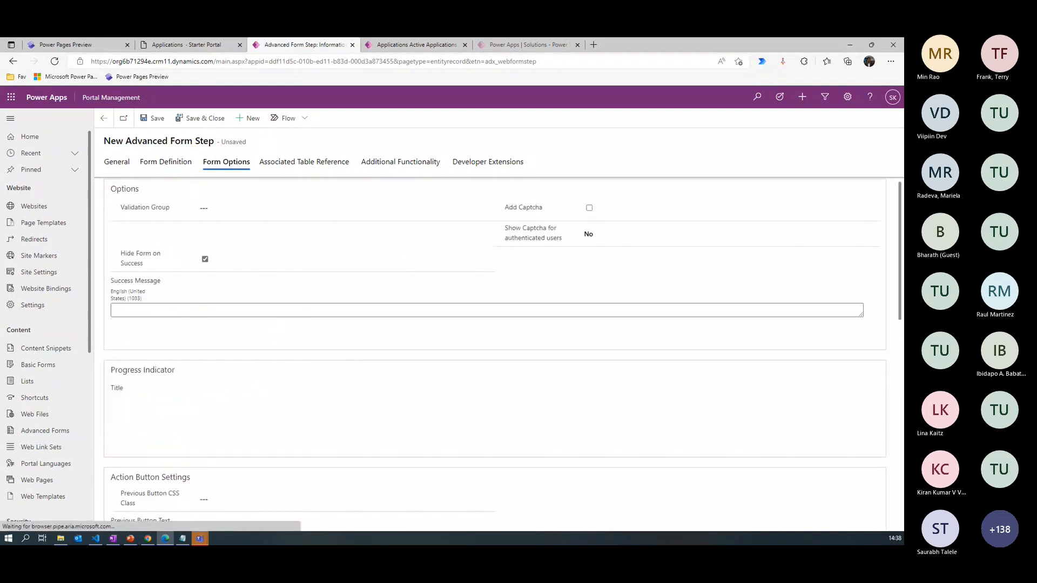
{"action": "key", "text": "alt+Tab"}
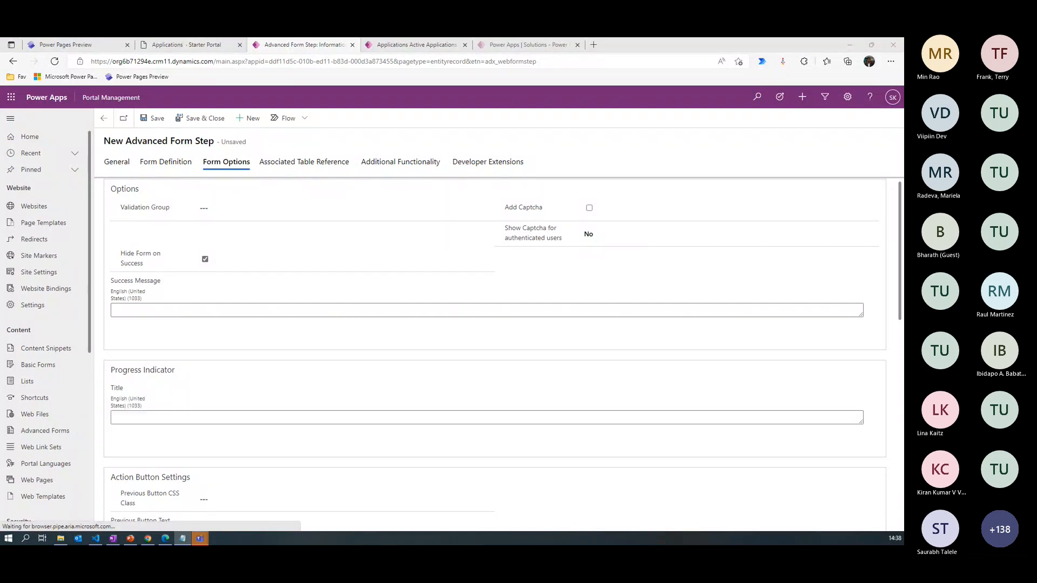
{"action": "left_click", "coordinate": [892, 333]}
{"action": "scroll", "coordinate": [892, 333], "scroll_direction": "down", "scroll_amount": 3}
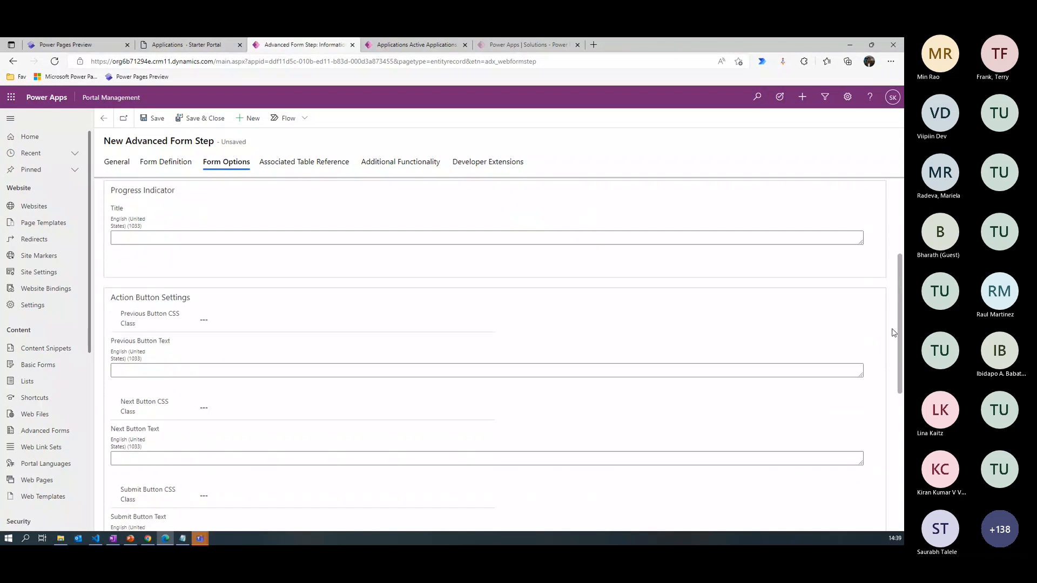
{"action": "scroll", "coordinate": [892, 333], "scroll_direction": "up", "scroll_amount": 1}
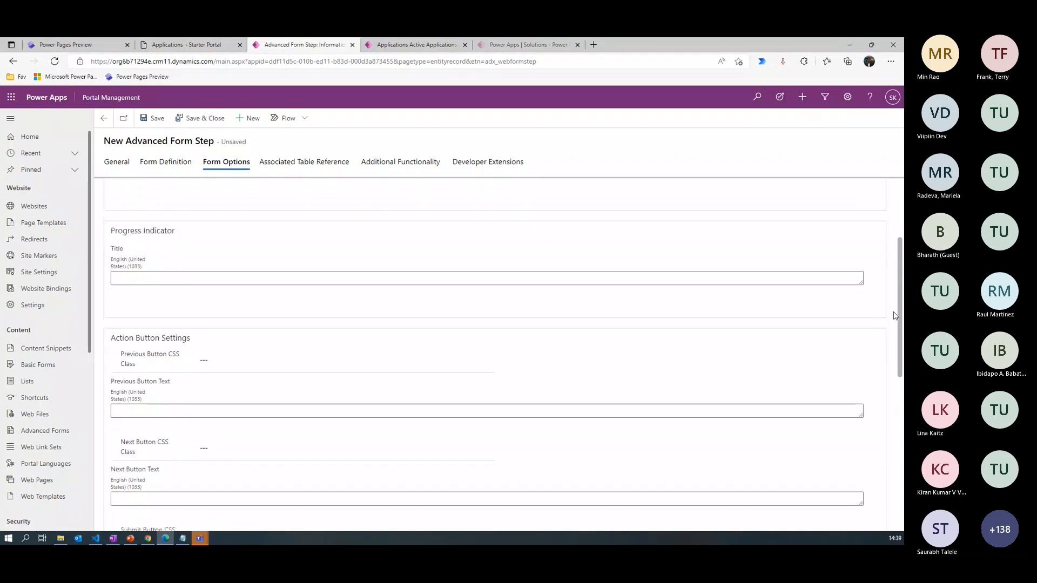
{"action": "left_click", "coordinate": [122, 291]}
{"action": "type", "text": "<h3>Additional Details</h3>"}
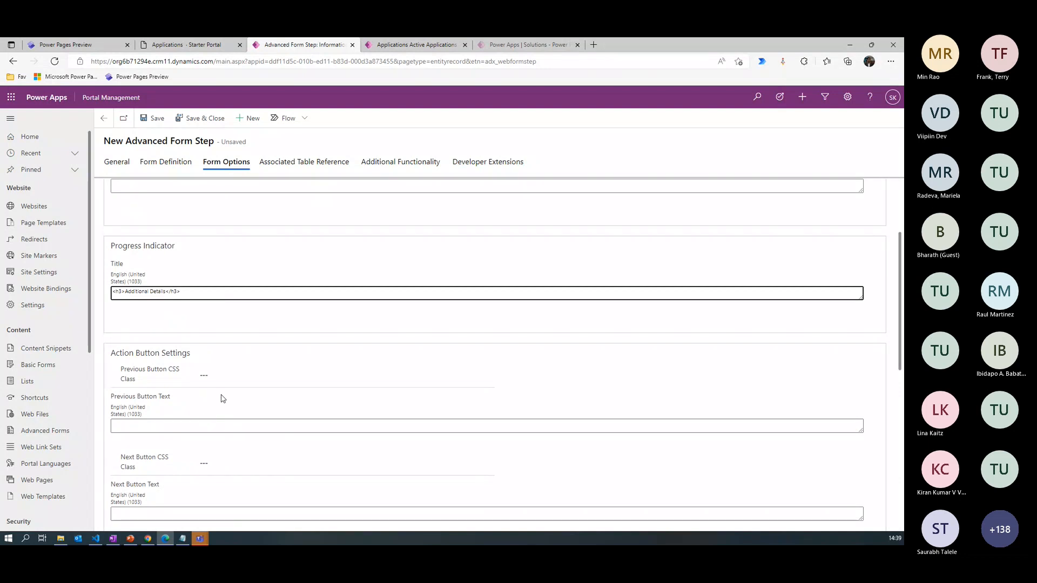
- Set the Previous button's CSS class to "btn button2" and the Next button's to "btn button1", and save the step
{"action": "left_click", "coordinate": [220, 377]}
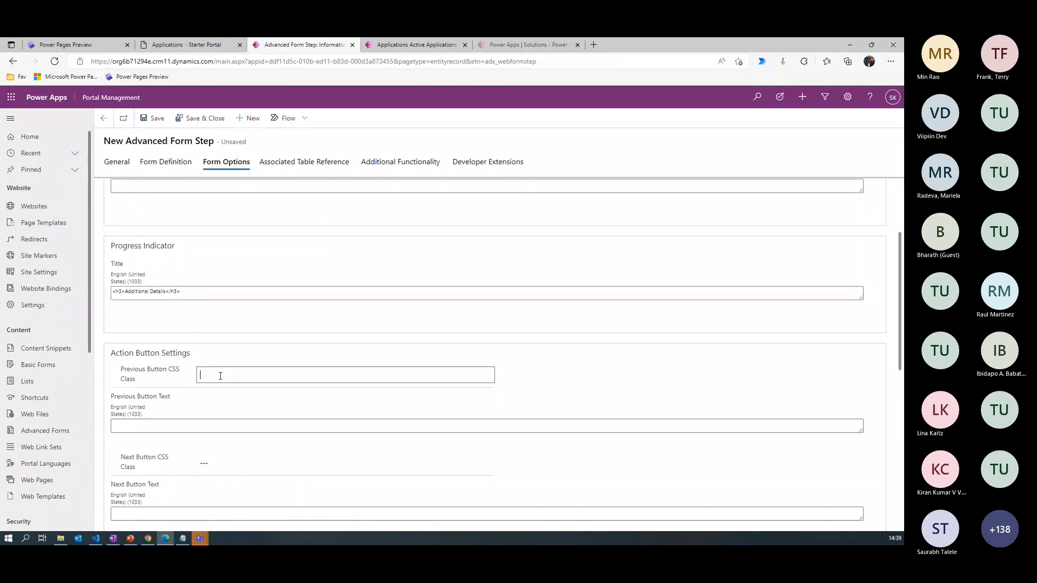
{"action": "type", "text": "btn button2"}
{"action": "left_click", "coordinate": [220, 462]}
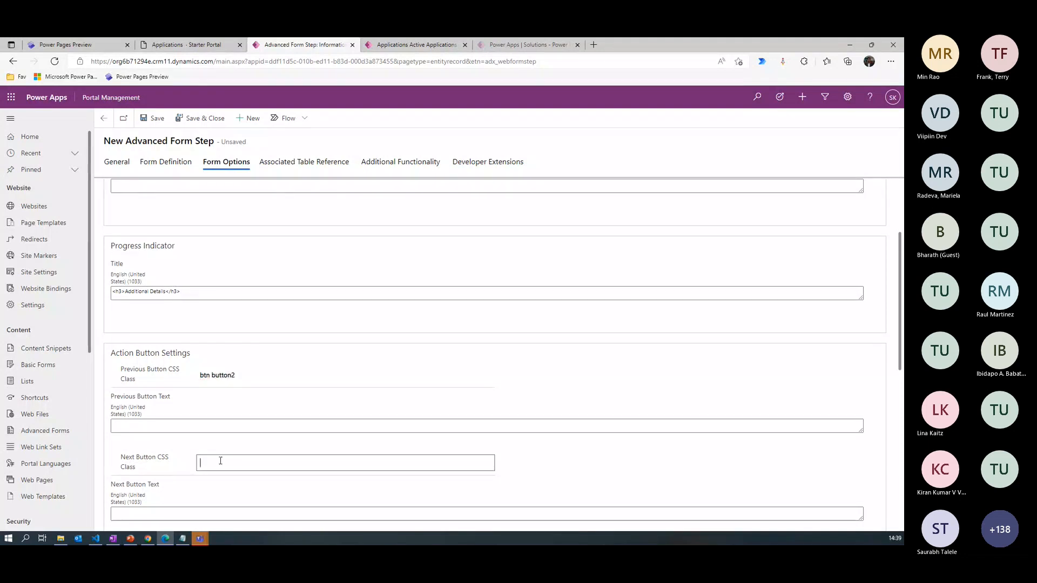
{"action": "type", "text": "btn button1"}
{"action": "left_click", "coordinate": [155, 119]}
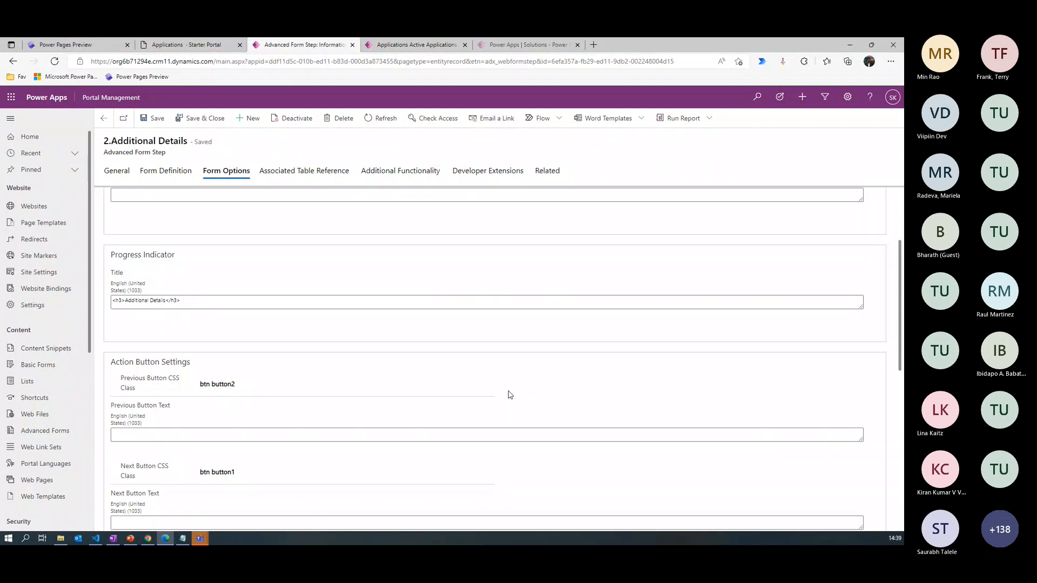
- Add a metadata record to the 2.Additional Details step that renders Degree Type (pln_degreetype) as a Code component, and save and close it
{"action": "left_click", "coordinate": [549, 173]}
{"action": "left_click", "coordinate": [580, 233]}
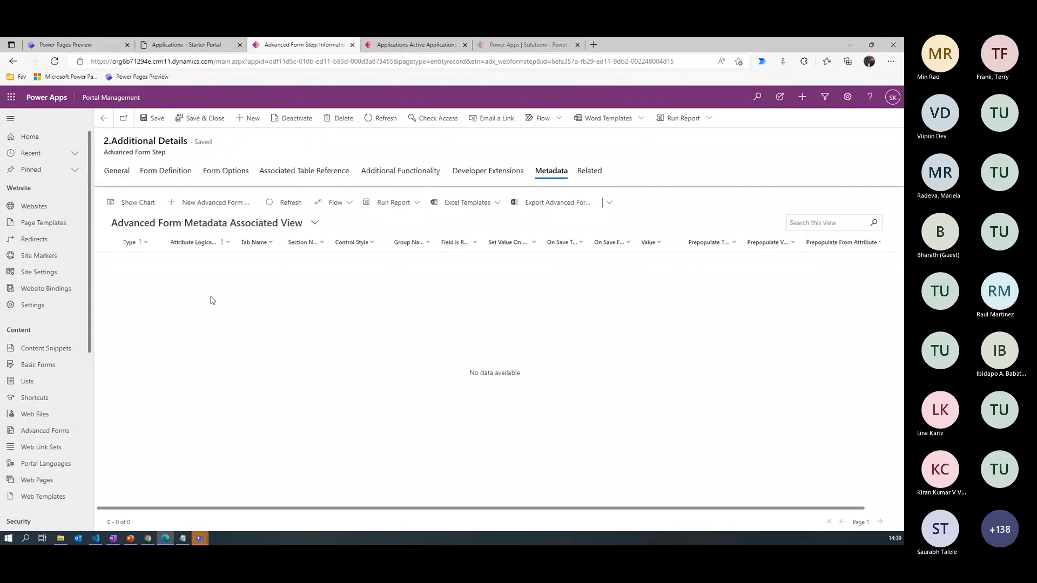
{"action": "left_click", "coordinate": [210, 203]}
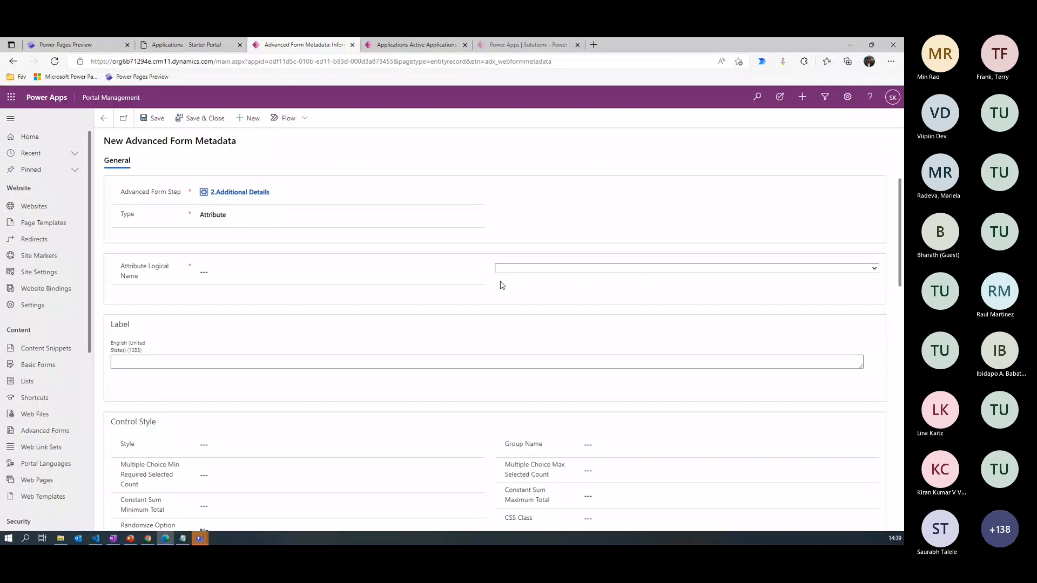
{"action": "left_click", "coordinate": [521, 270]}
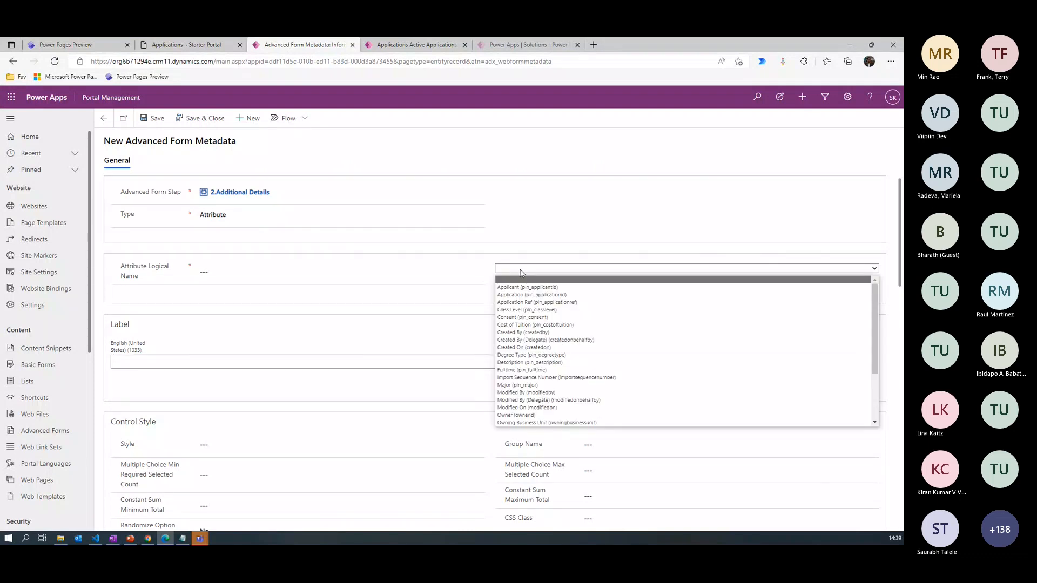
{"action": "left_click", "coordinate": [543, 355]}
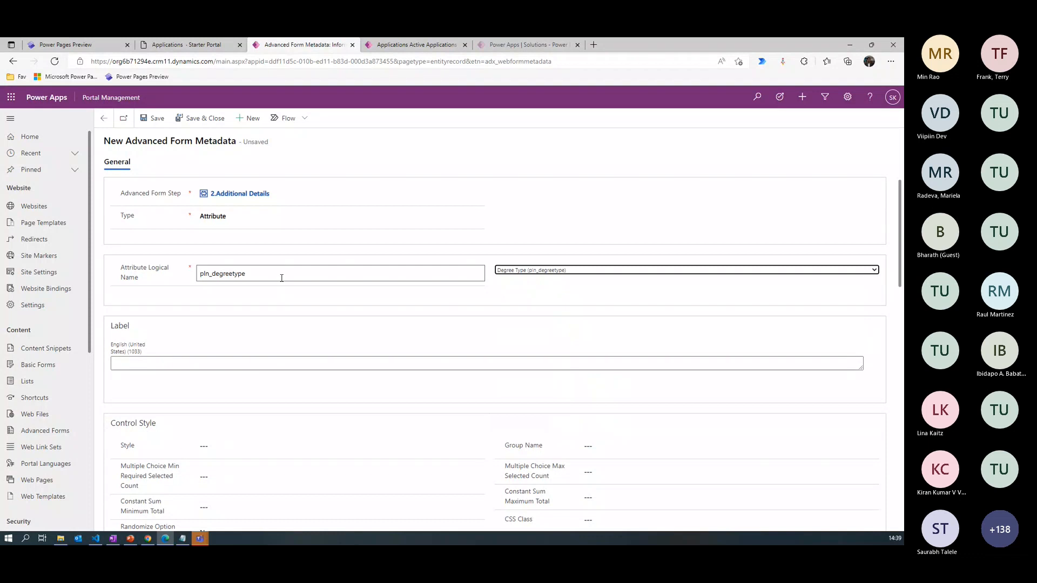
{"action": "left_click", "coordinate": [232, 451]}
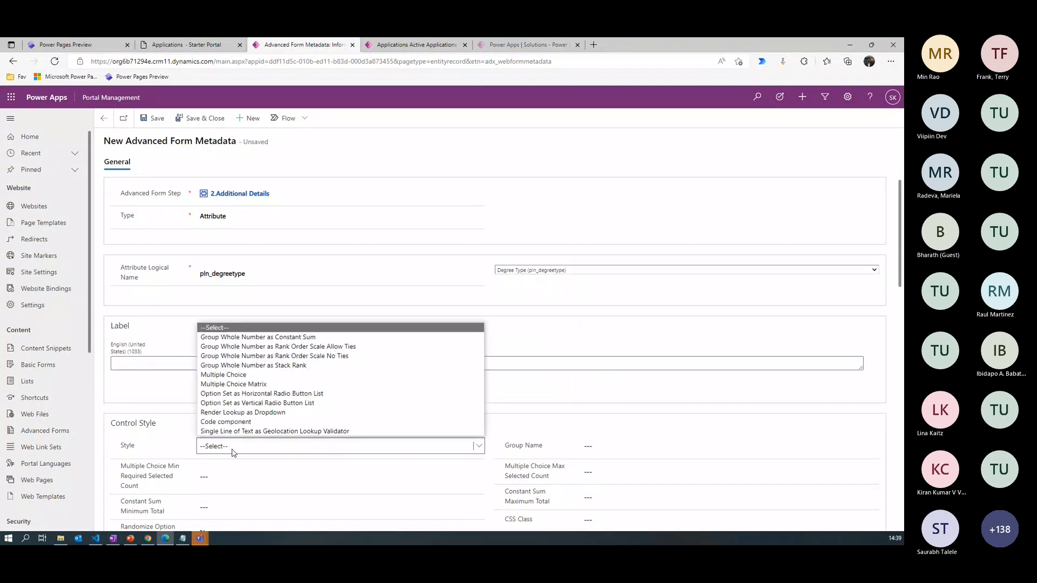
{"action": "left_click", "coordinate": [237, 423]}
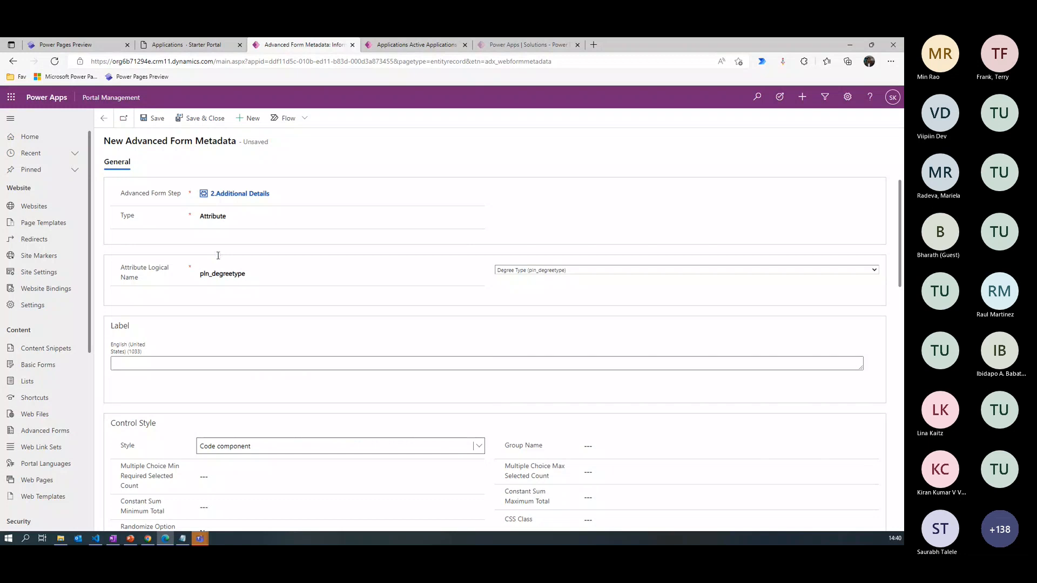
{"action": "left_click", "coordinate": [203, 123]}
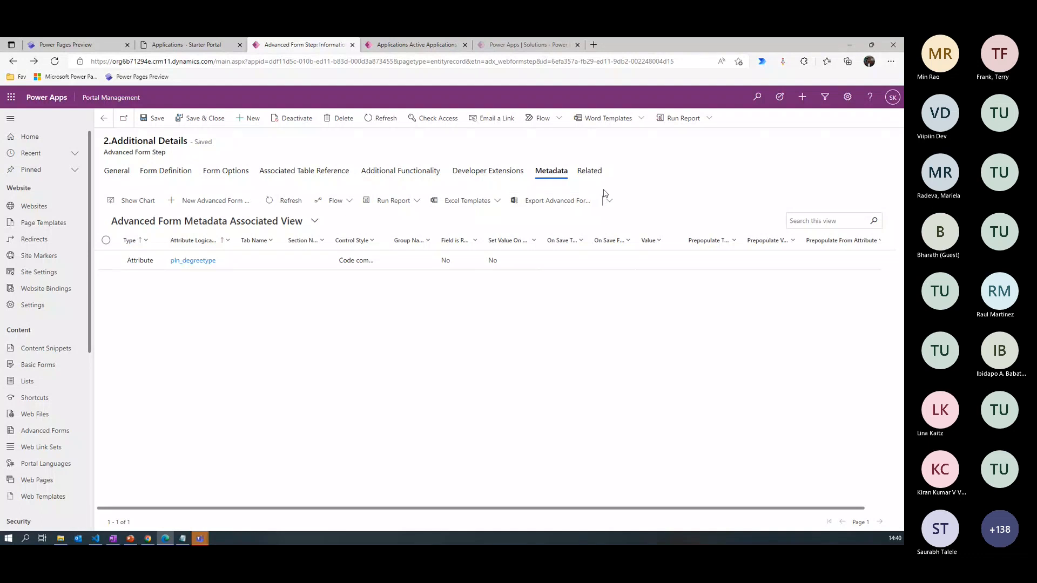
- Start another metadata record for the 2.Additional Details step with the attribute Fulltime (pln_fulltime)
{"action": "left_click", "coordinate": [211, 200]}
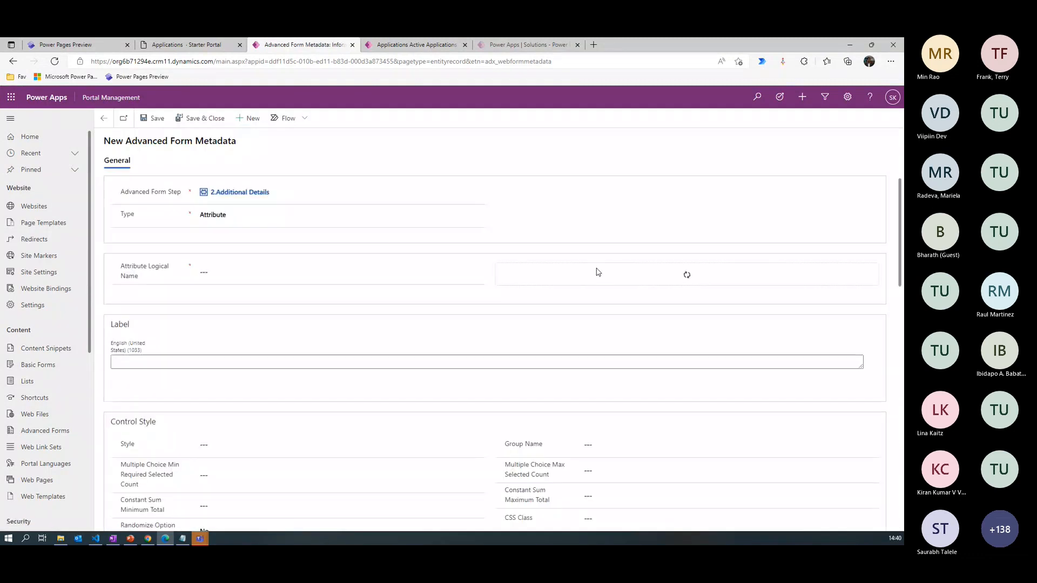
{"action": "left_click", "coordinate": [534, 269]}
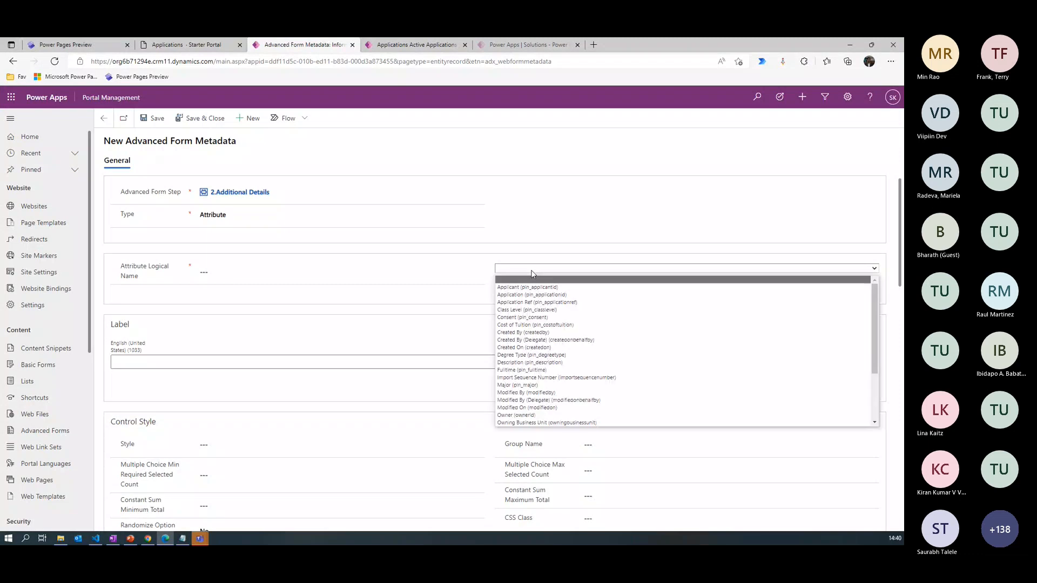
{"action": "key", "text": "f"}
{"action": "key", "text": "Return"}
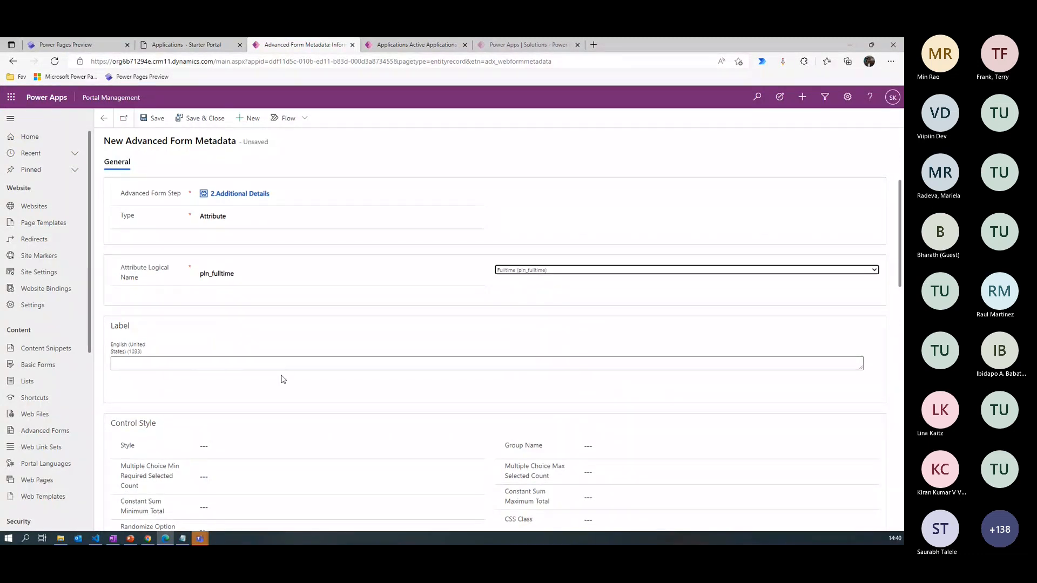
- Switch to Power Pages and open the Application table's 2.Additional Details form to check its fields
{"action": "left_click", "coordinate": [75, 48]}
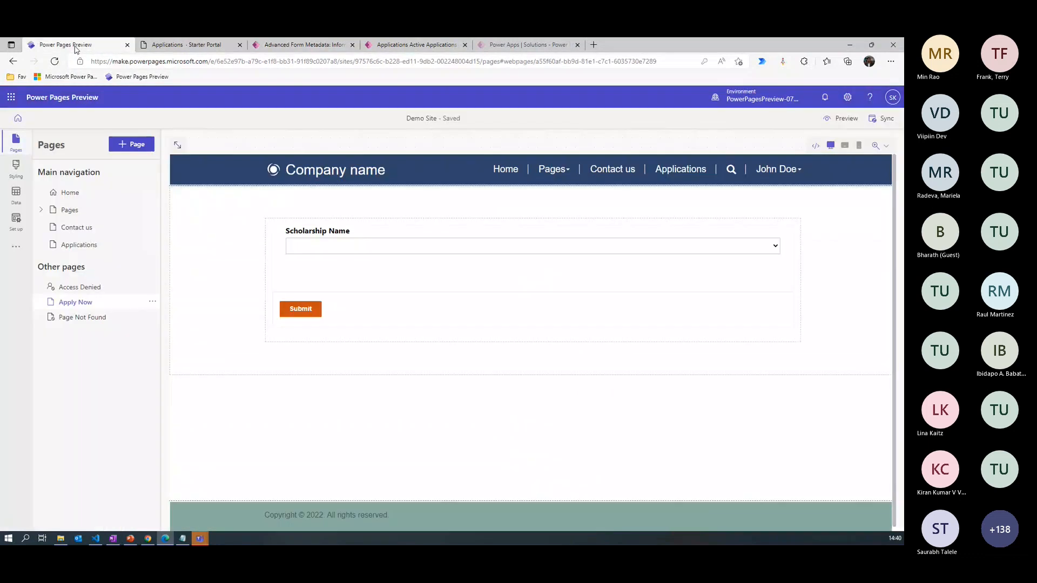
{"action": "left_click", "coordinate": [19, 223]}
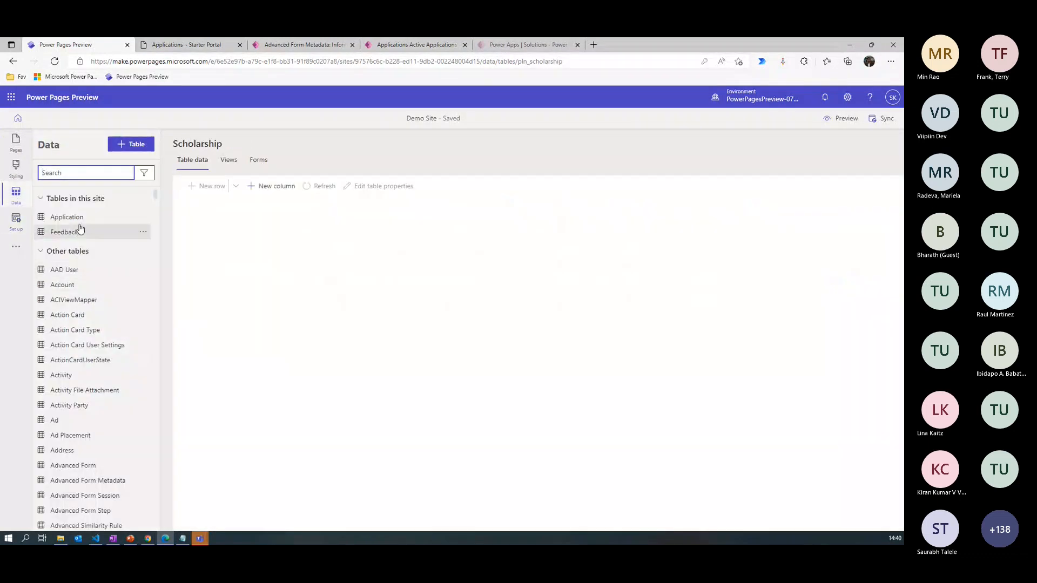
{"action": "left_click", "coordinate": [67, 217]}
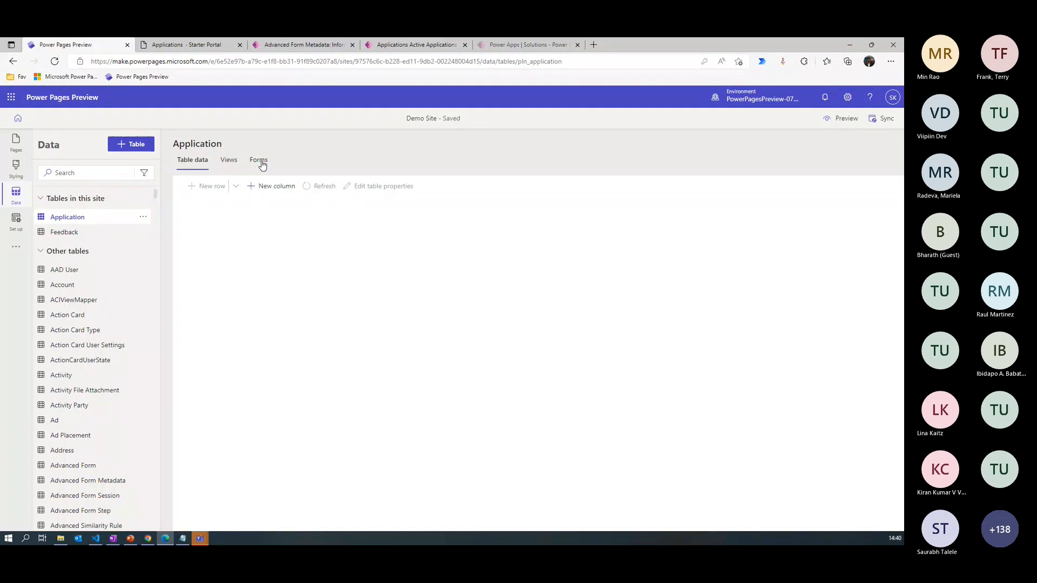
{"action": "left_click", "coordinate": [262, 164]}
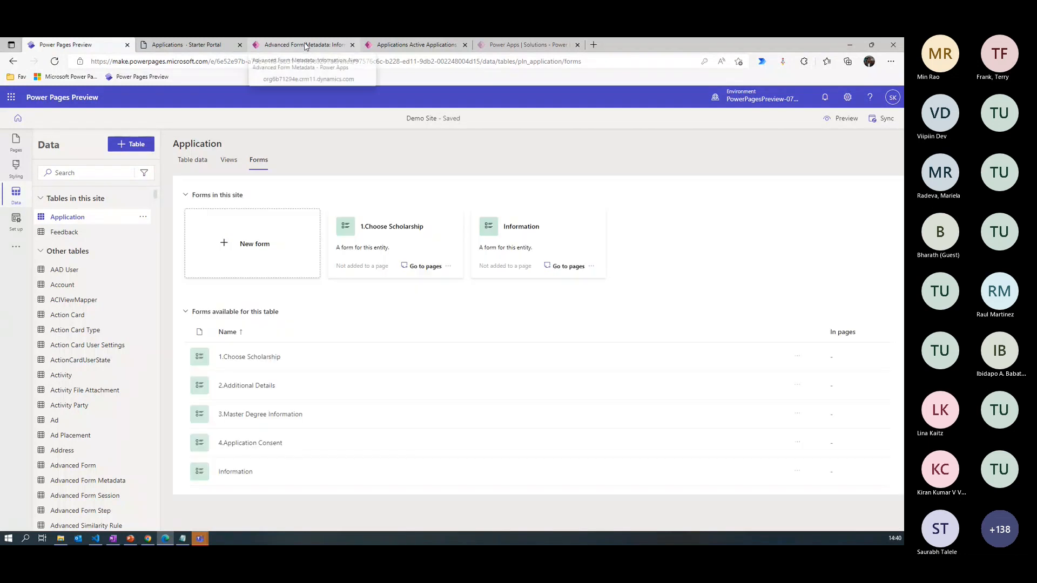
{"action": "left_click", "coordinate": [246, 389]}
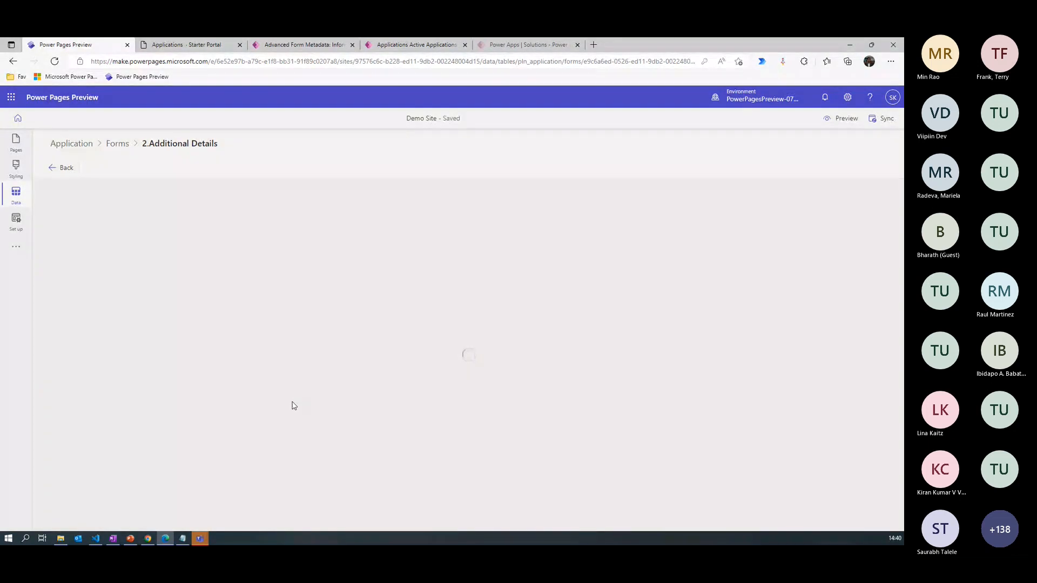
- Return to Portal Management, set the pln_fulltime metadata's control style to Code component, and save and close the record
{"action": "left_click", "coordinate": [299, 46]}
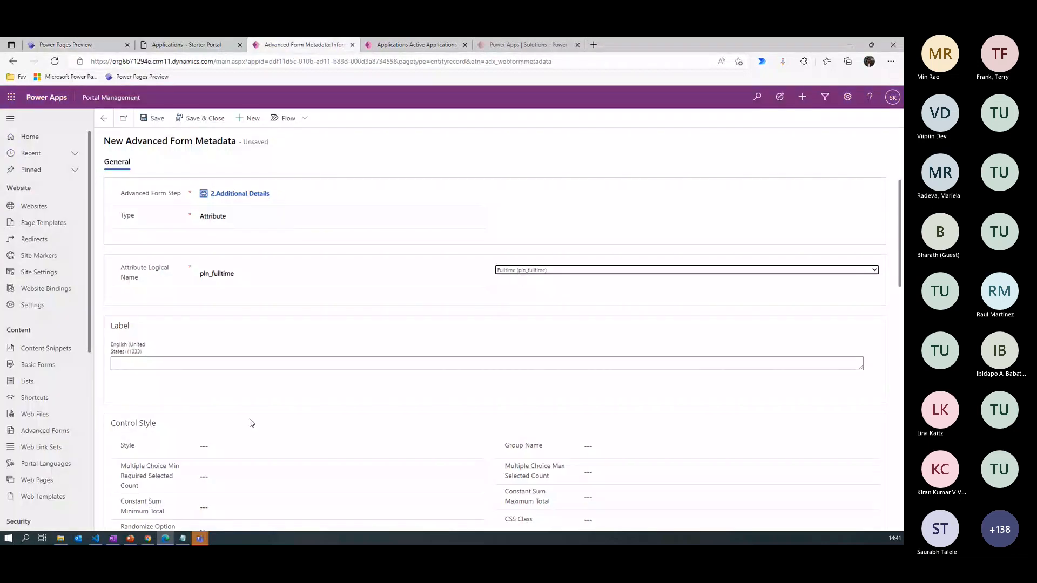
{"action": "left_click", "coordinate": [237, 448]}
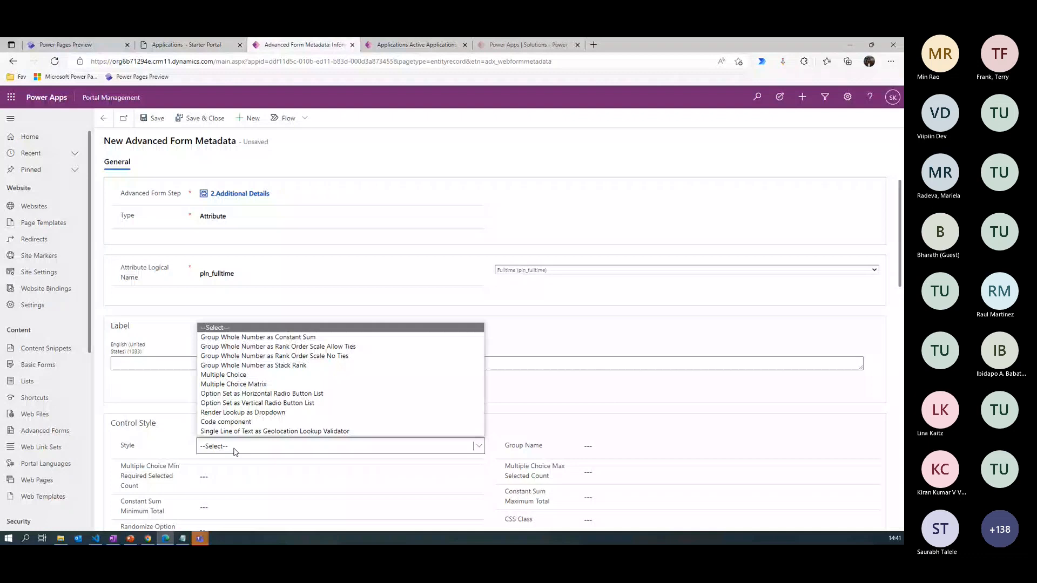
{"action": "left_click", "coordinate": [226, 422]}
{"action": "left_click", "coordinate": [200, 118]}
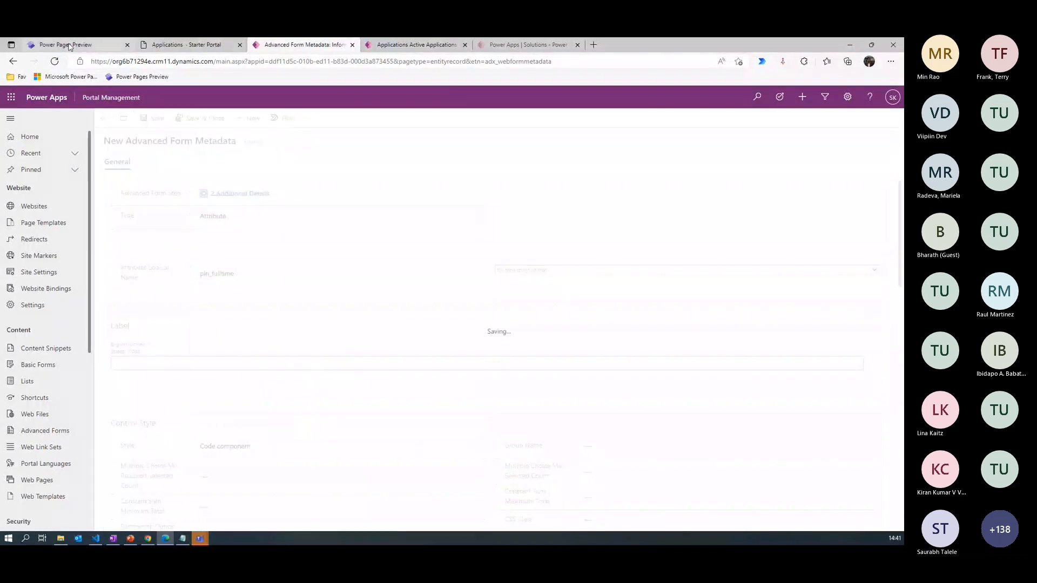
- Go from the saved pln_fulltime metadata record to its parent step, 2.Additional Details
{"action": "left_click", "coordinate": [69, 47]}
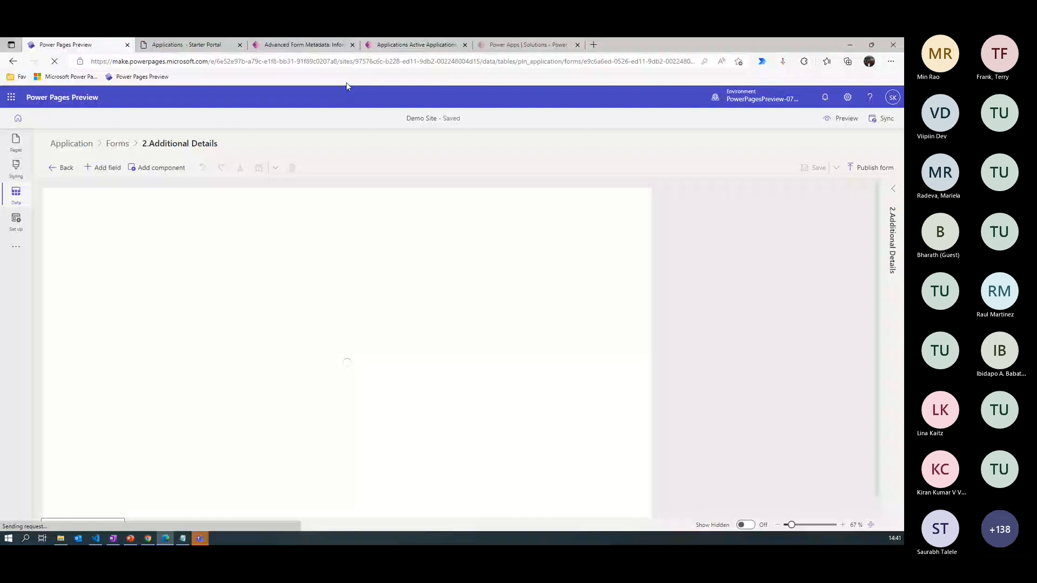
{"action": "left_click", "coordinate": [320, 45]}
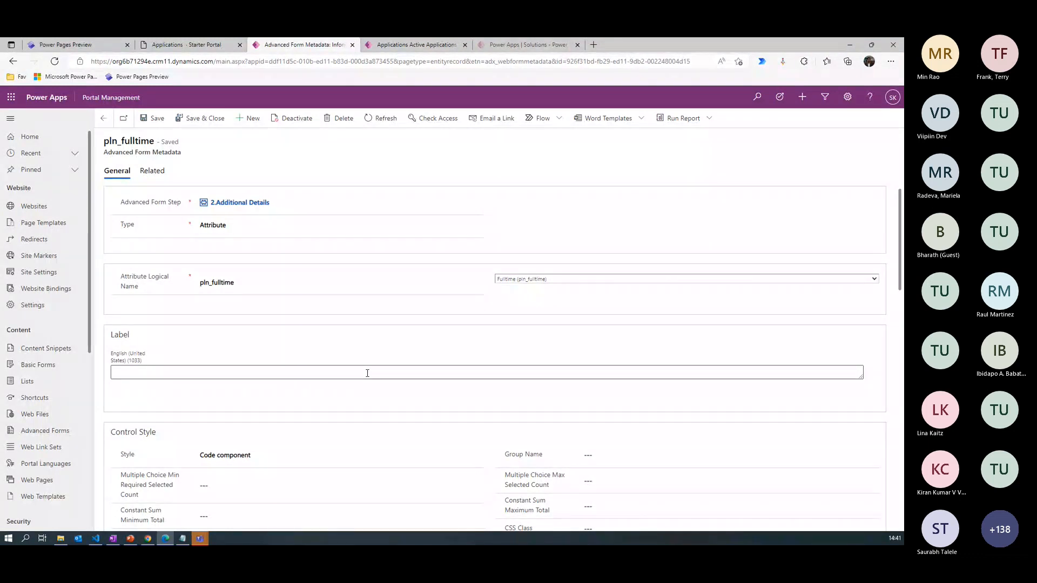
{"action": "left_click", "coordinate": [253, 203]}
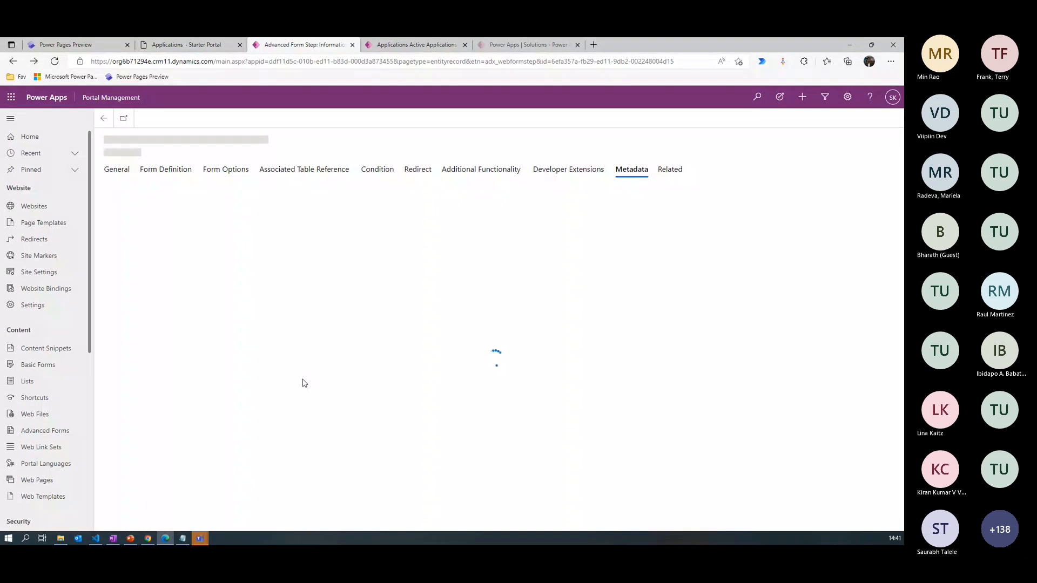
- Check the Degree Type and Fulltime fields on the 2.Additional Details form in Power Pages, and return to Portal Management
{"action": "left_click", "coordinate": [93, 46]}
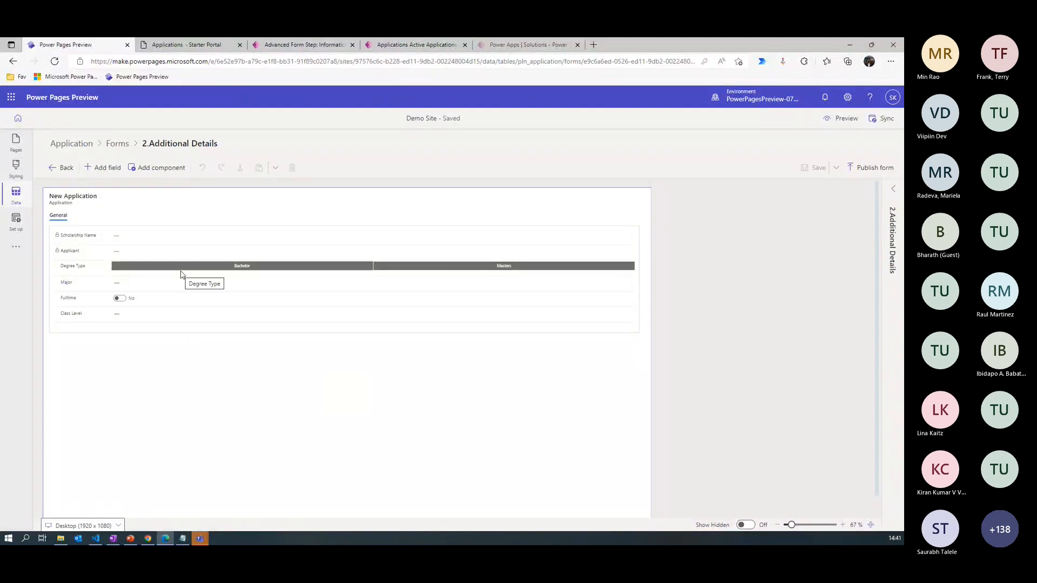
{"action": "left_click", "coordinate": [229, 270]}
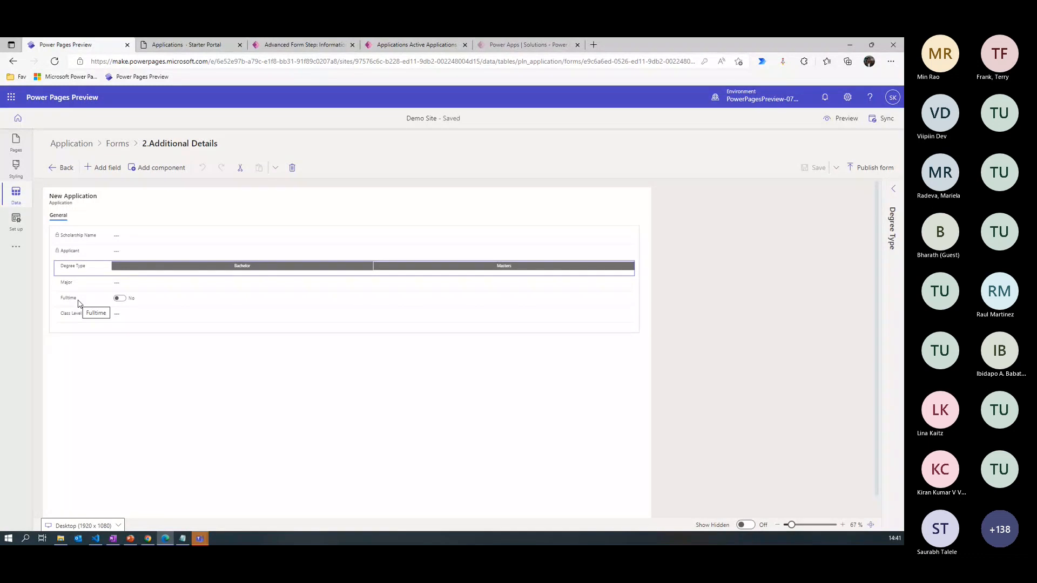
{"action": "left_click", "coordinate": [299, 48]}
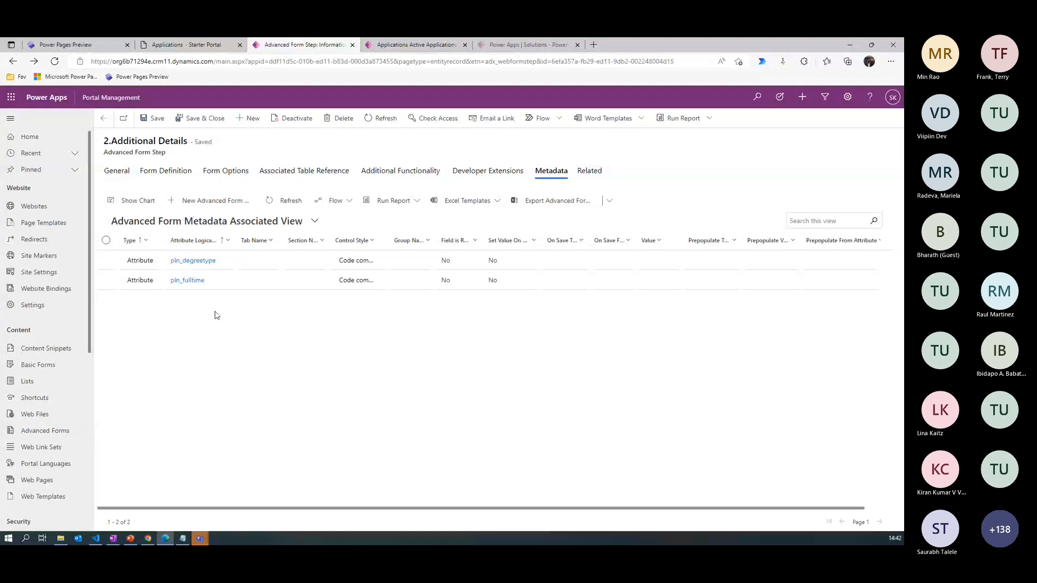
- Go to the parent Scholarship Application advanced form and start a new advanced form step for it
{"action": "left_click", "coordinate": [124, 174]}
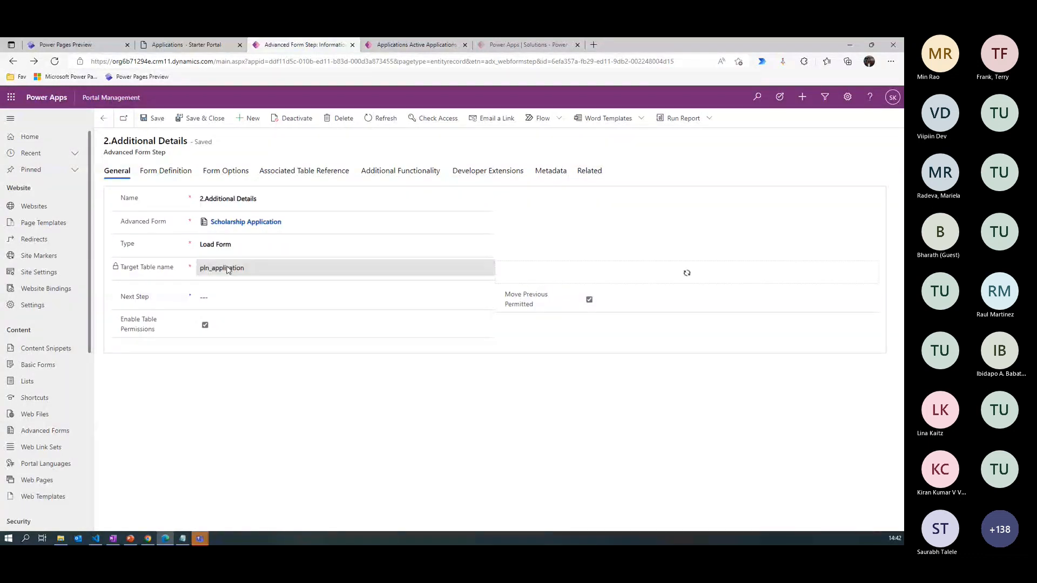
{"action": "left_click", "coordinate": [245, 221]}
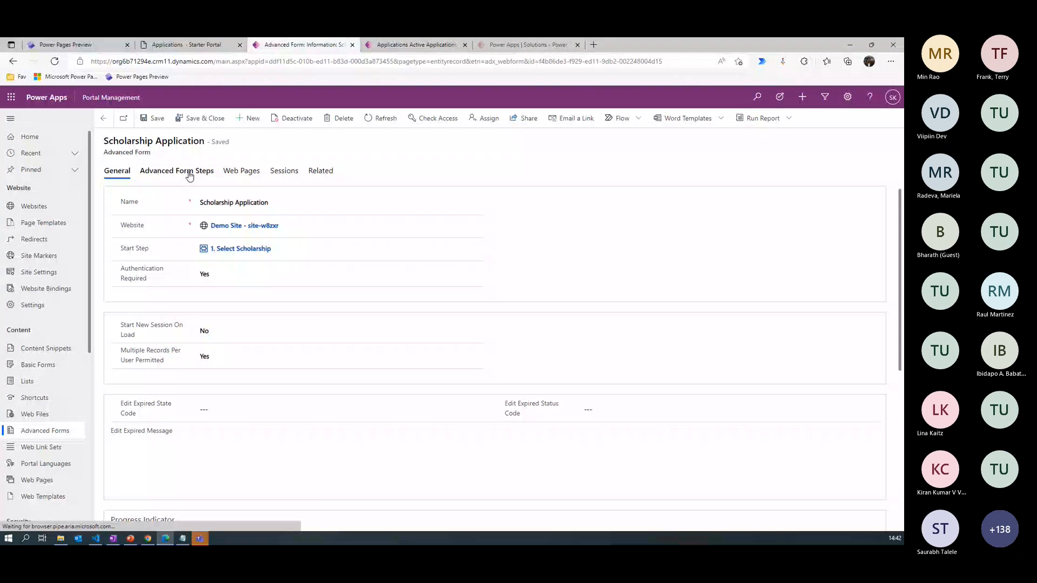
{"action": "left_click", "coordinate": [189, 172]}
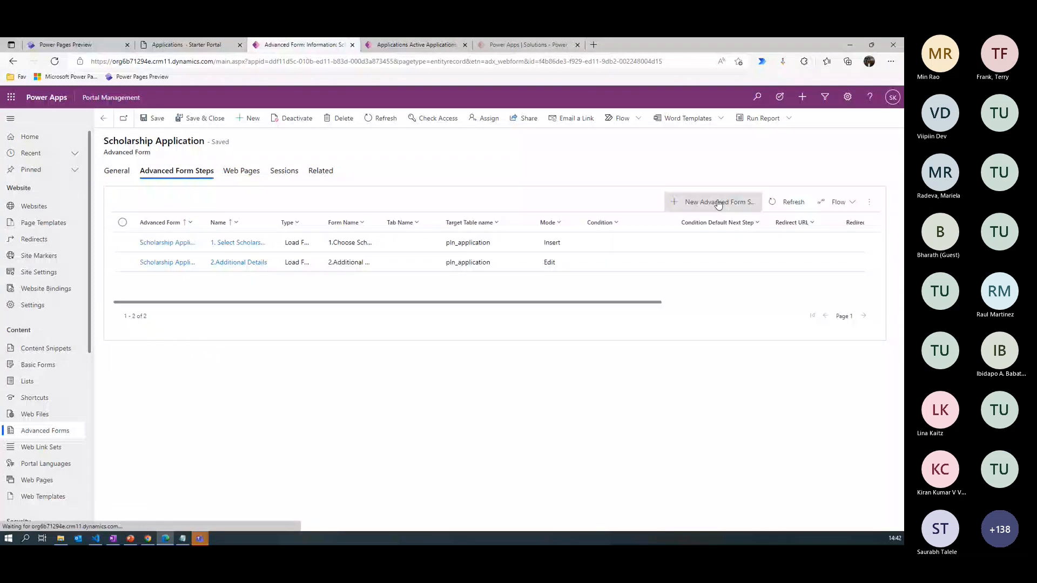
{"action": "left_click", "coordinate": [718, 203]}
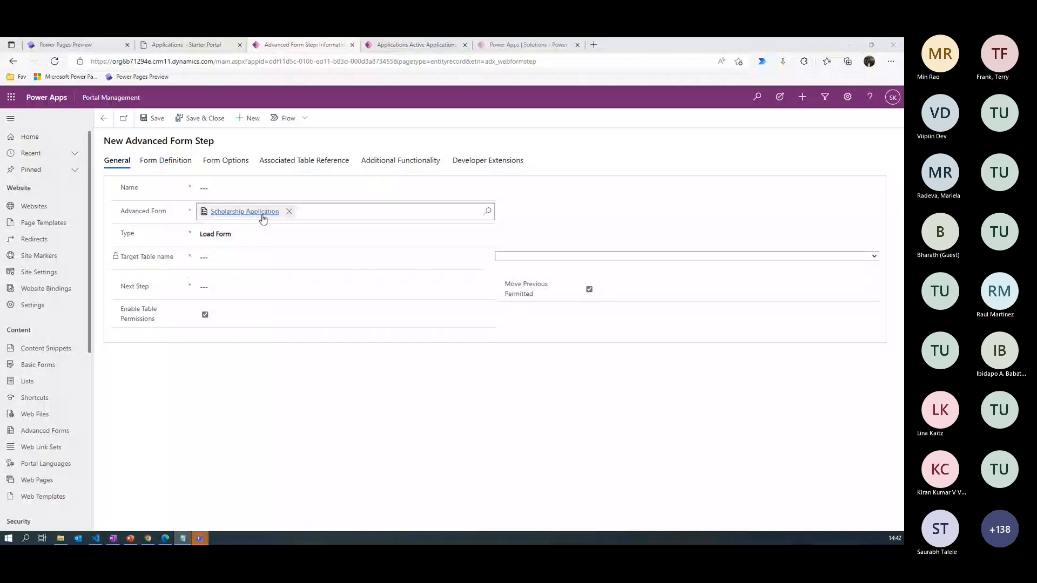
- Name the new step 3.Check Degree and set its type to Condition
{"action": "left_click", "coordinate": [263, 189]}
{"action": "type", "text": "3.Check Degree"}
{"action": "left_click", "coordinate": [252, 261]}
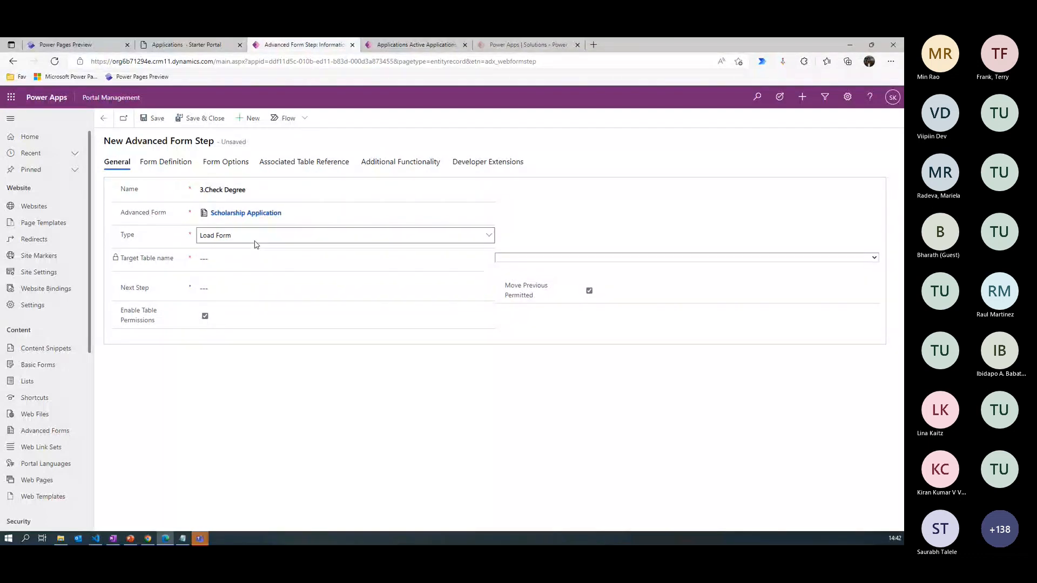
{"action": "left_click", "coordinate": [256, 240]}
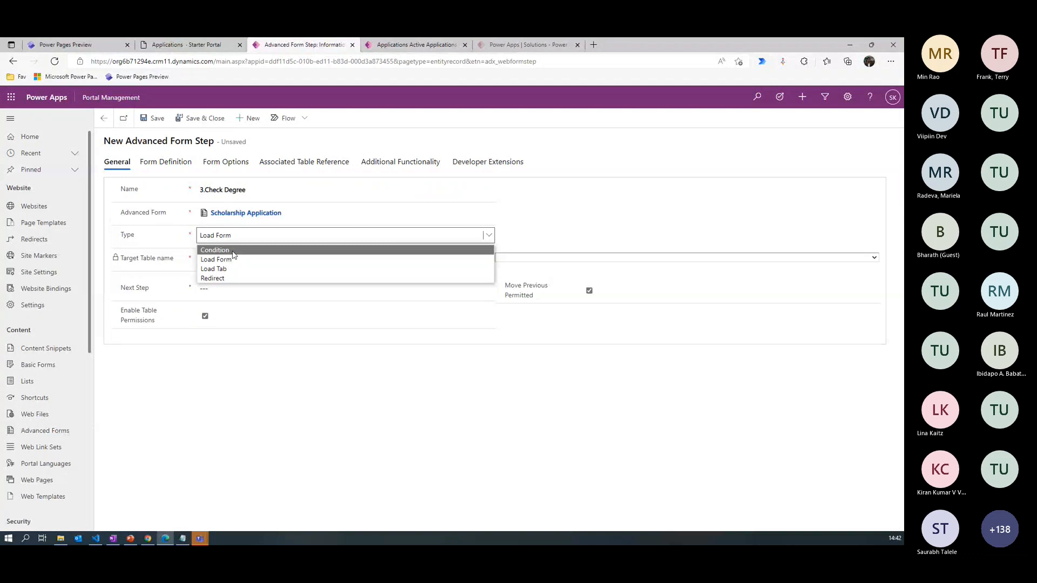
{"action": "left_click", "coordinate": [215, 250]}
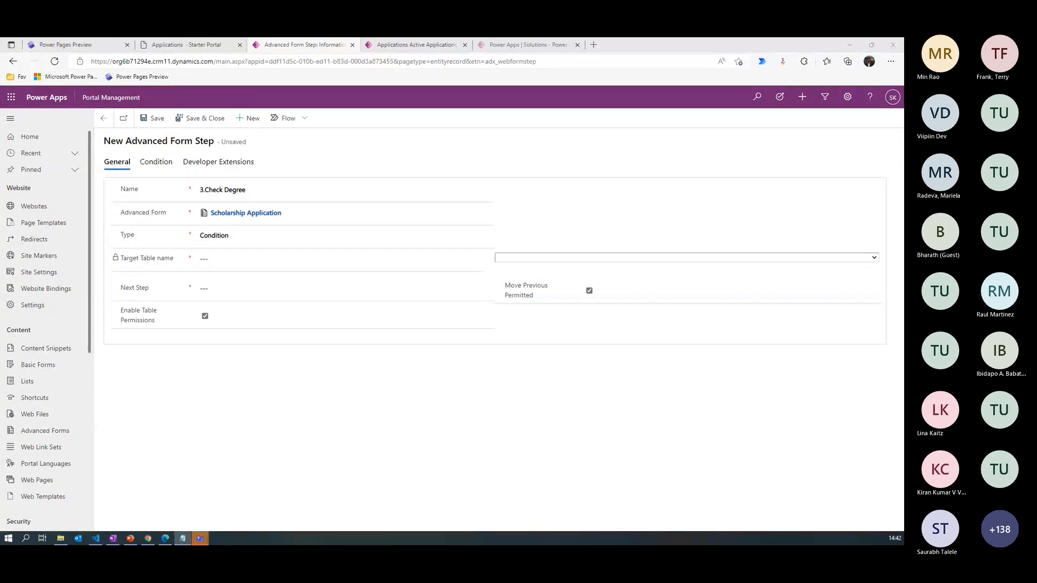
- Name the new step 3.Master Degree Information, with type Load Form and target table Application (pln_application)
{"action": "left_click", "coordinate": [172, 192]}
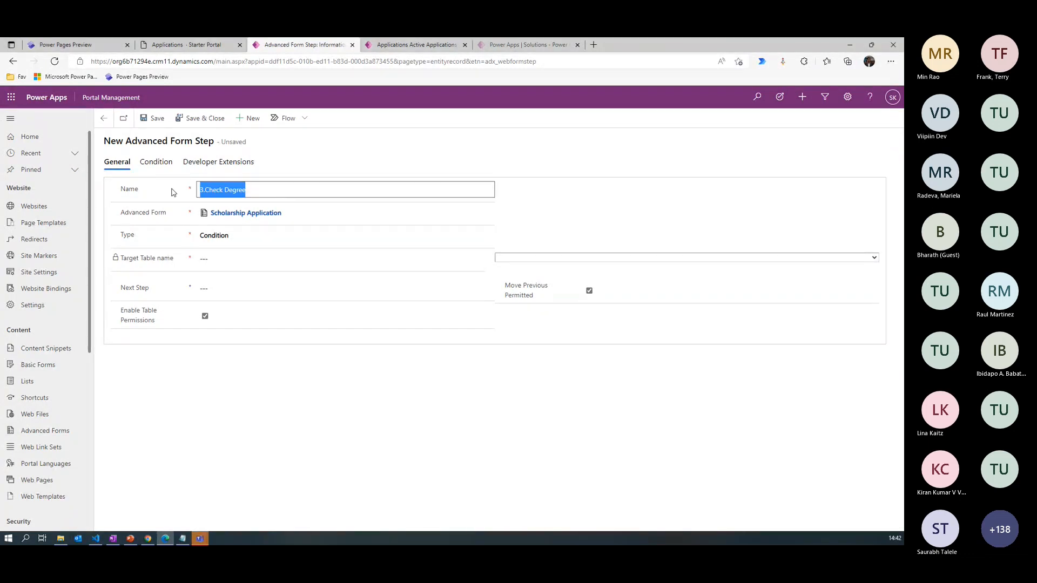
{"action": "type", "text": "3.Master Degree Information"}
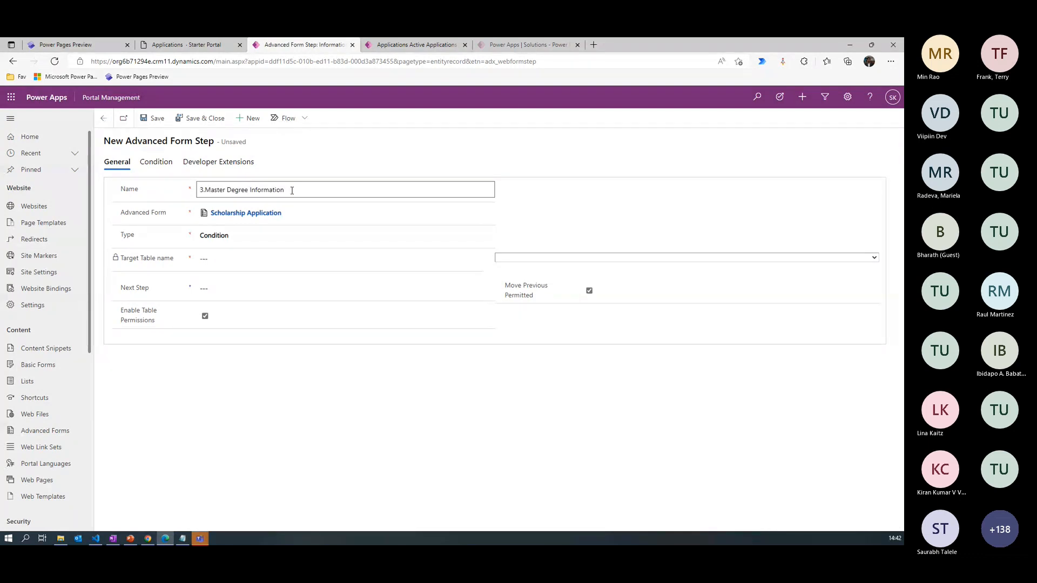
{"action": "left_click", "coordinate": [378, 235]}
{"action": "left_click", "coordinate": [432, 259]}
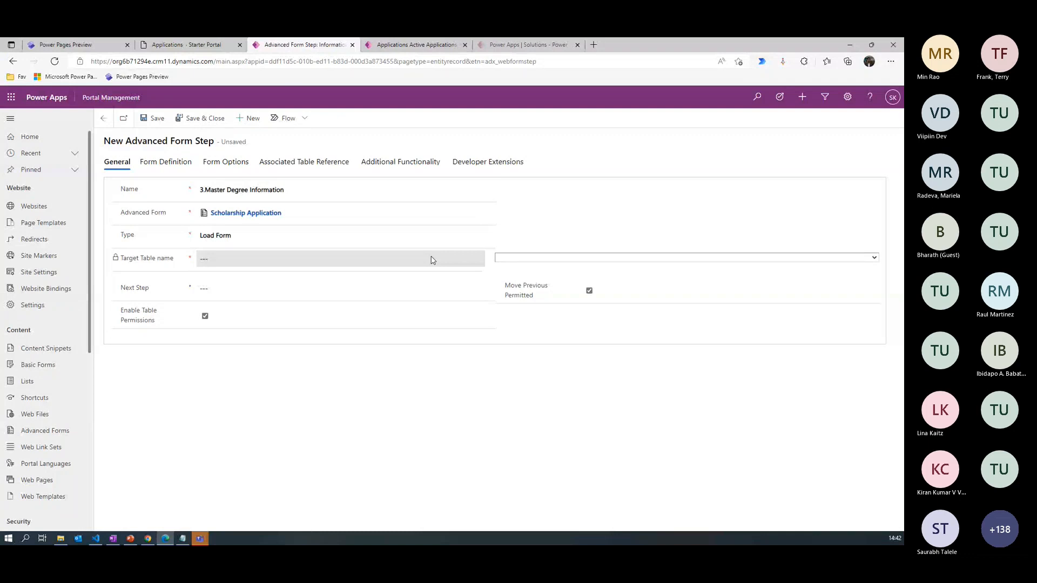
{"action": "left_click", "coordinate": [874, 258]}
{"action": "left_click_drag", "start_coordinate": [875, 286], "coordinate": [875, 291]}
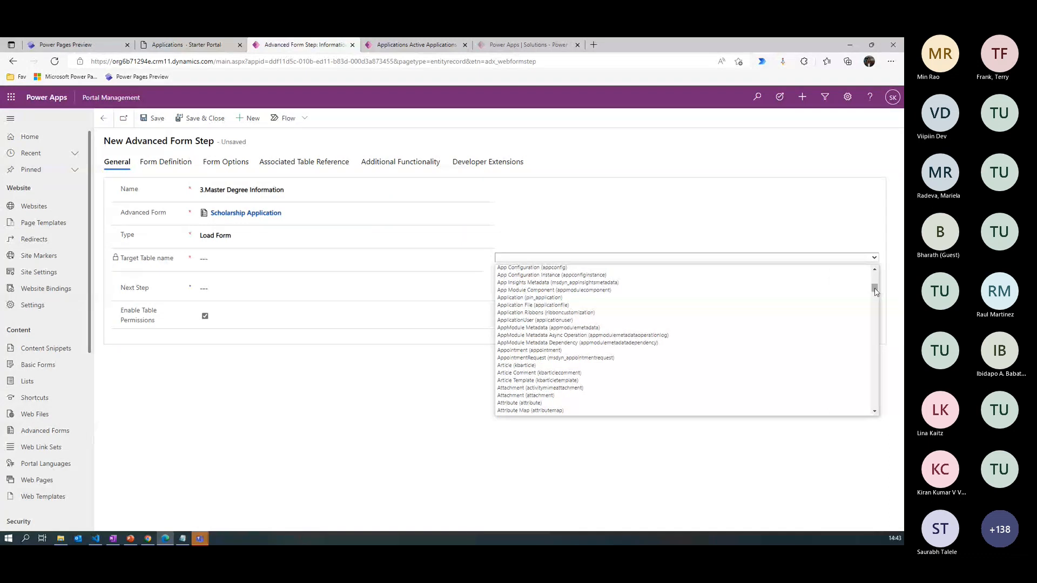
{"action": "left_click", "coordinate": [531, 297]}
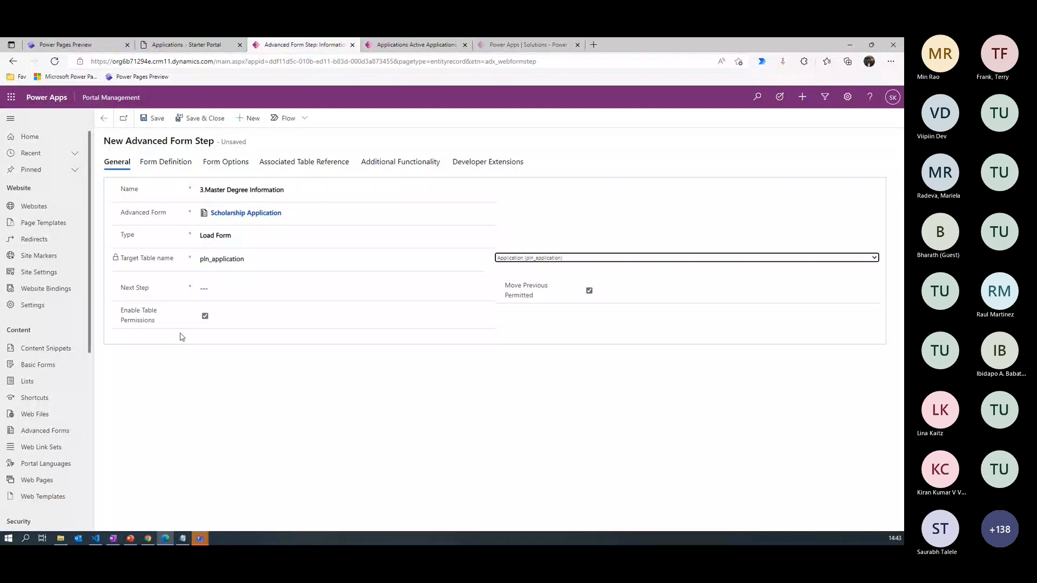
- Define the step's form with mode Edit, form 3.Master Degree Information and record source type Result From Previous Step
{"action": "left_click", "coordinate": [166, 162]}
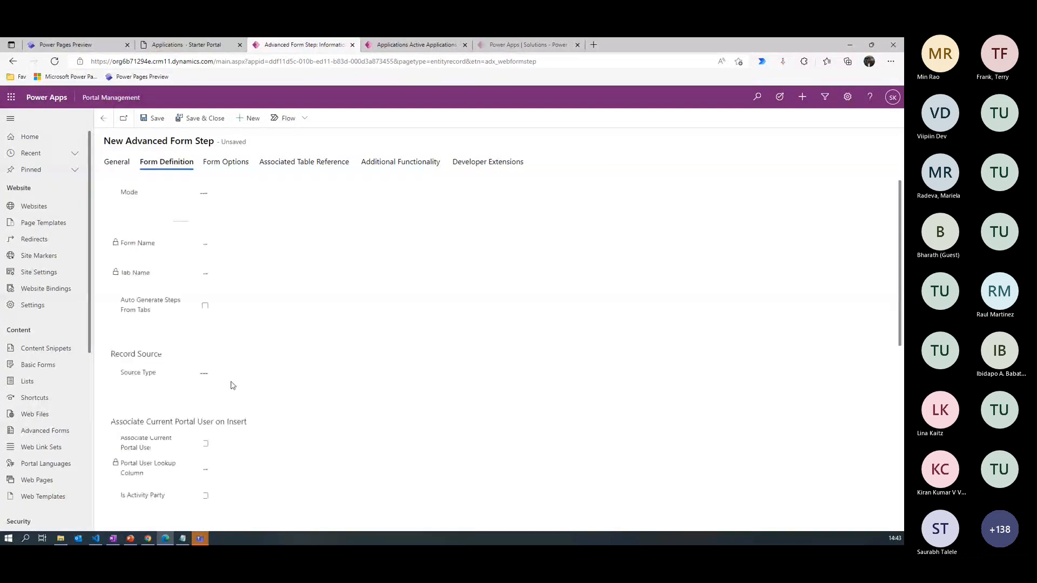
{"action": "left_click", "coordinate": [225, 194]}
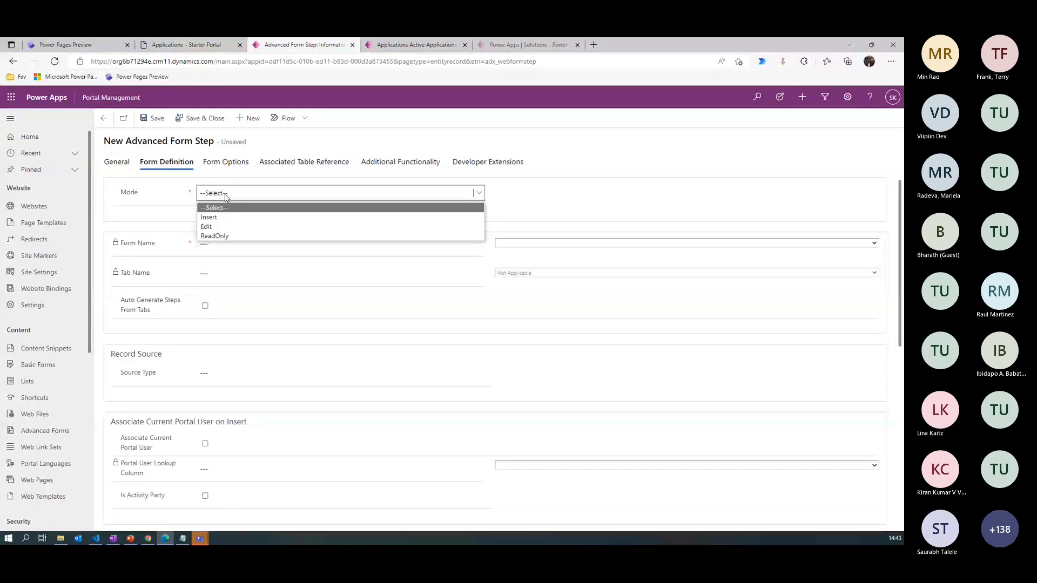
{"action": "left_click", "coordinate": [206, 226]}
{"action": "left_click", "coordinate": [532, 244]}
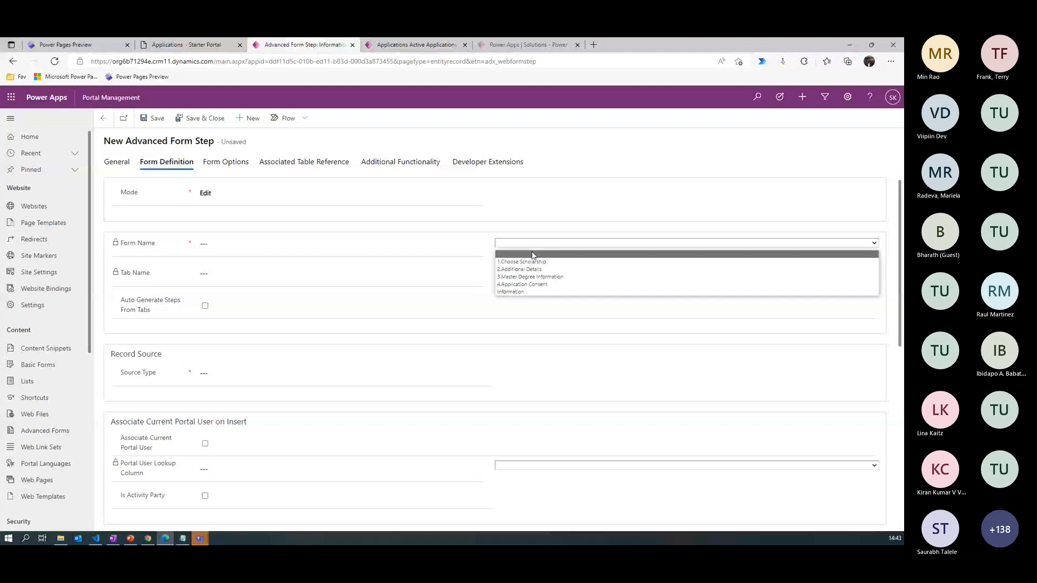
{"action": "left_click", "coordinate": [527, 276]}
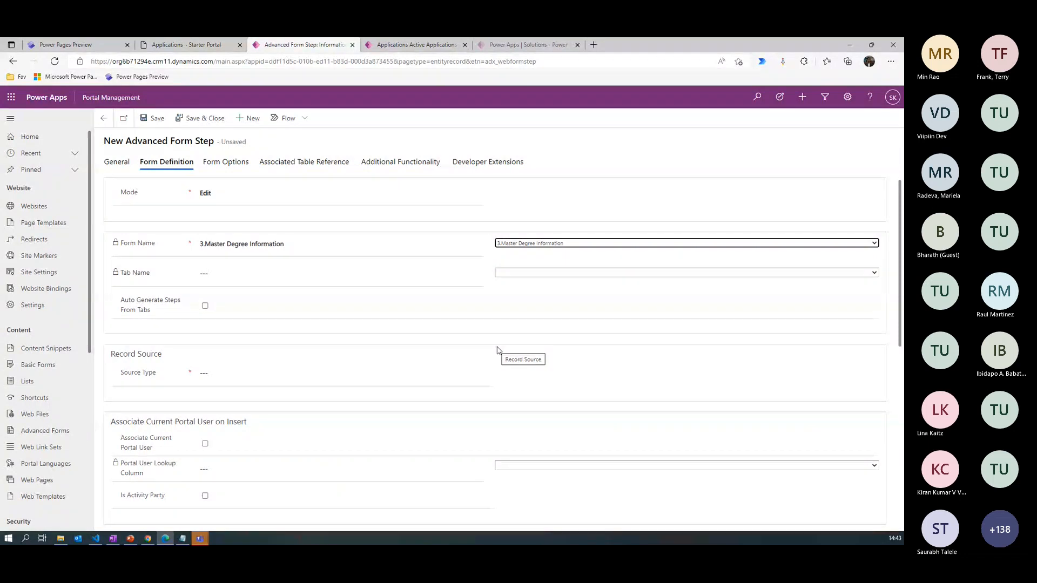
{"action": "left_click", "coordinate": [235, 373]}
{"action": "left_click", "coordinate": [234, 419]}
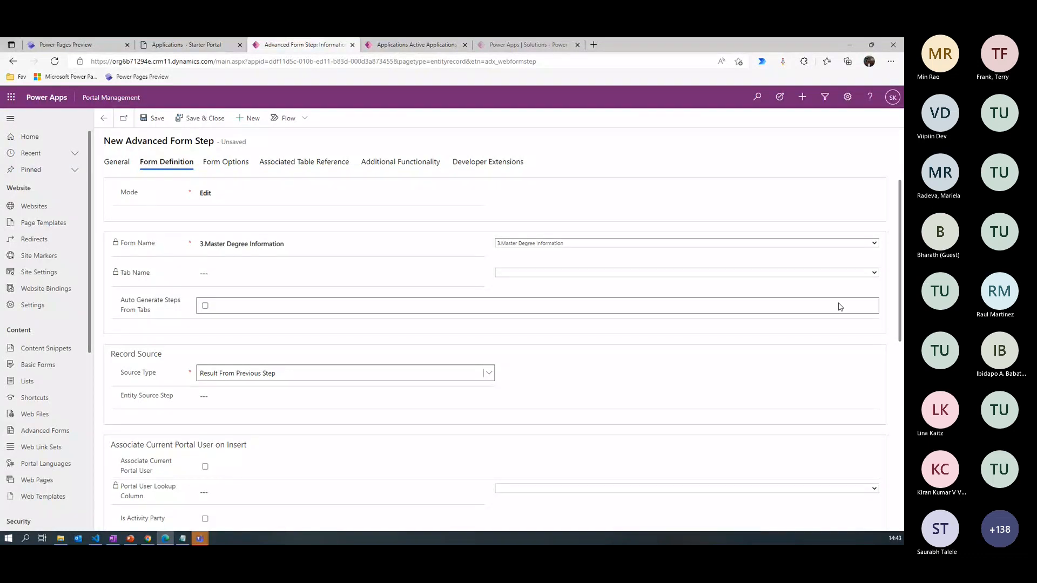
{"action": "scroll", "coordinate": [891, 399], "scroll_direction": "down", "scroll_amount": 4}
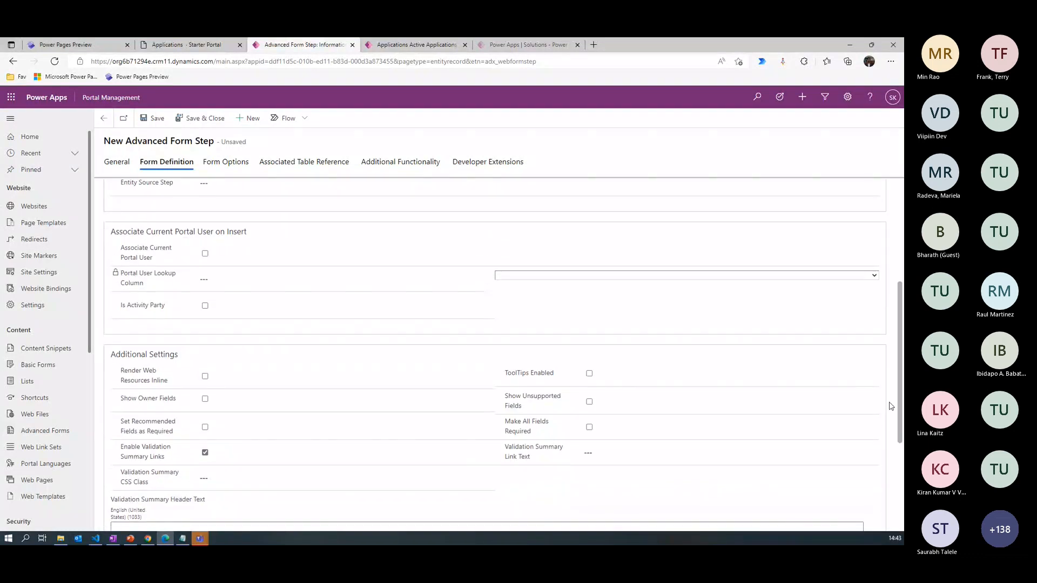
{"action": "scroll", "coordinate": [890, 413], "scroll_direction": "down", "scroll_amount": 1}
- Set the step's progress indicator title to <h3>Master Degree Information</h3>
{"action": "left_click", "coordinate": [226, 162]}
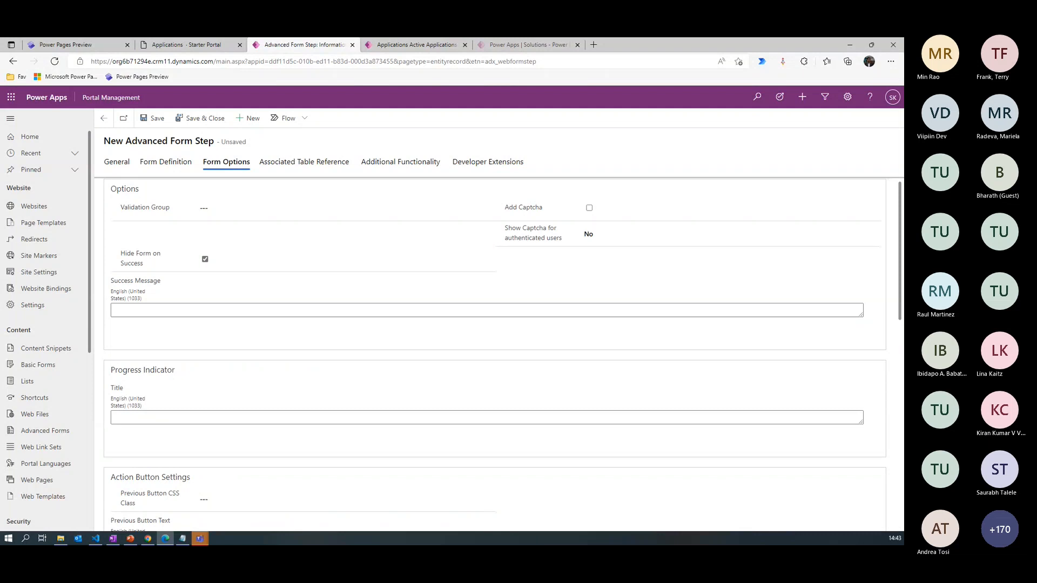
{"action": "key", "text": "alt+Tab"}
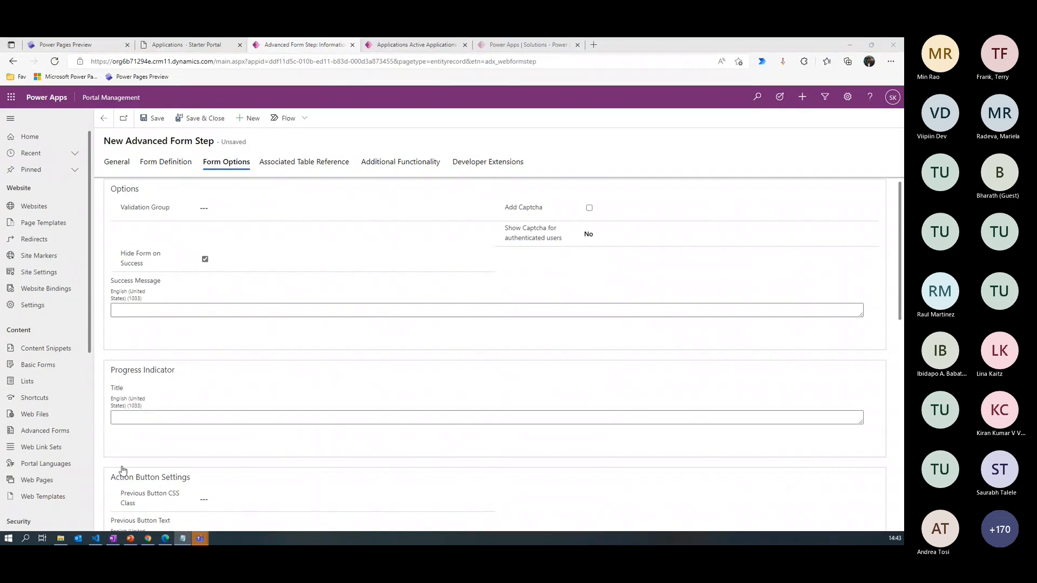
{"action": "left_click", "coordinate": [137, 417]}
{"action": "type", "text": "<h3>Master Degree Information</h3>"}
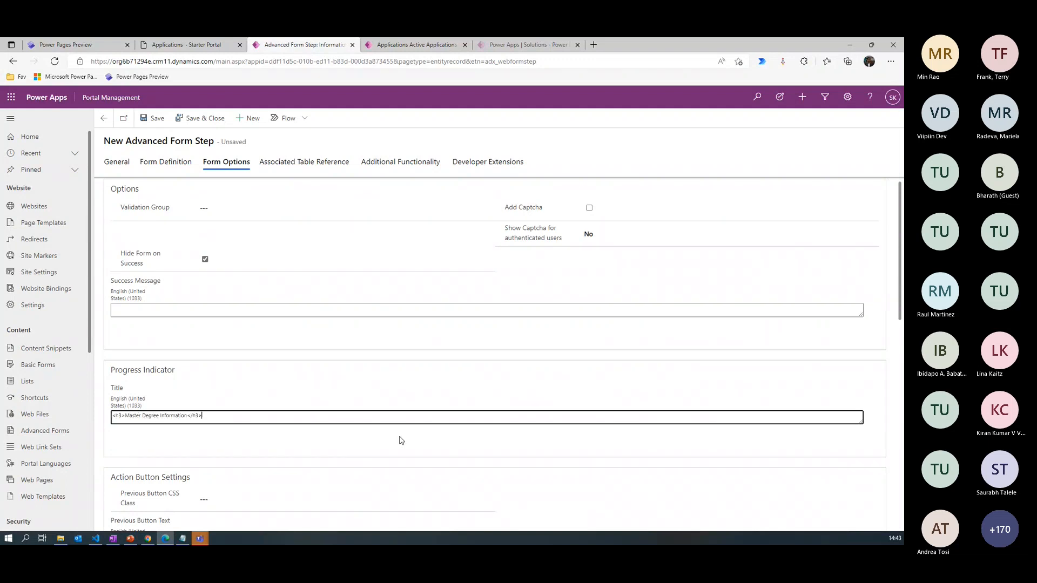
- Set the step's Previous Button CSS Class to btn button2
{"action": "scroll", "coordinate": [401, 441], "scroll_direction": "down", "scroll_amount": 3}
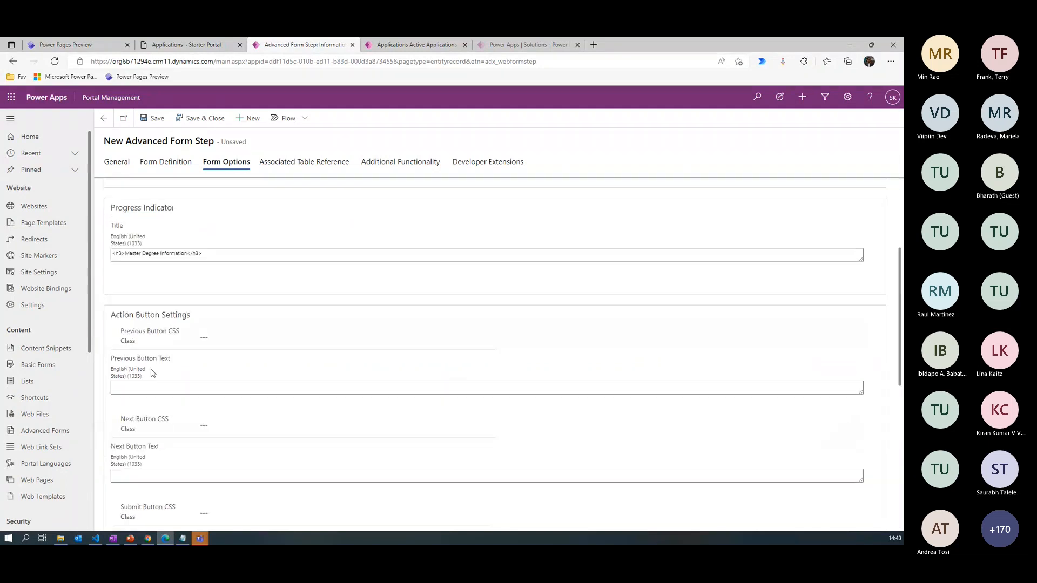
{"action": "left_click", "coordinate": [222, 338]}
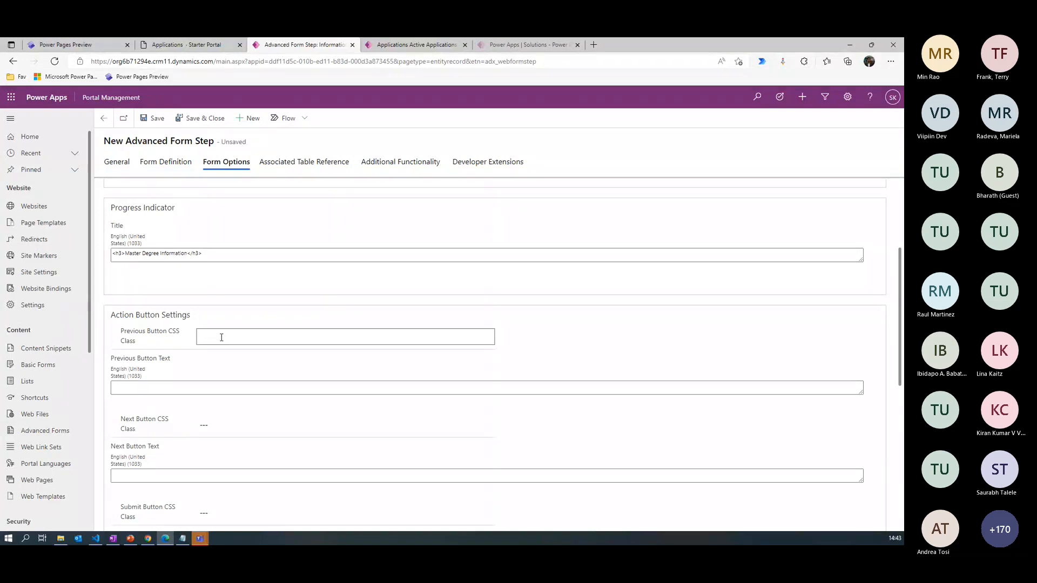
{"action": "type", "text": "btn button1"}
{"action": "left_click", "coordinate": [218, 428]}
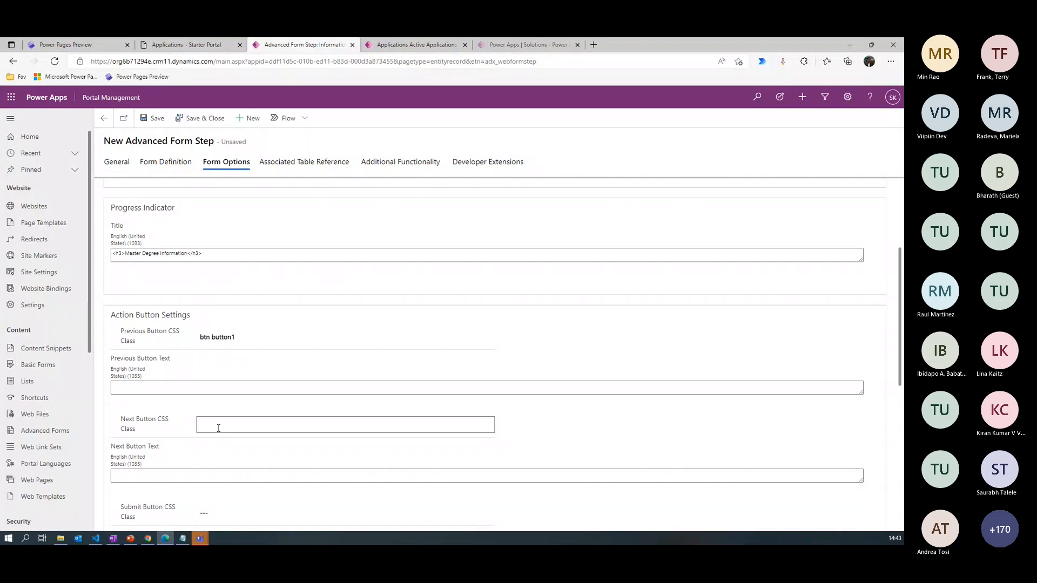
{"action": "left_click", "coordinate": [247, 339]}
{"action": "key", "text": "BackSpace"}
{"action": "type", "text": "2"}
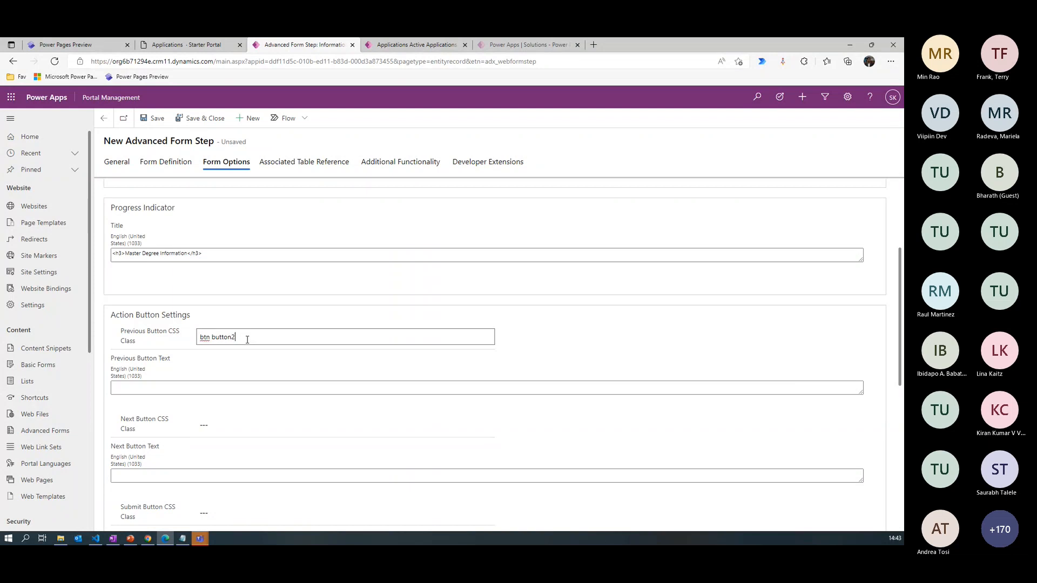
- Set the Next Button CSS Class to btn button1 and save the 3.Master Degree Information step
{"action": "left_click", "coordinate": [219, 430]}
{"action": "type", "text": "btn button"}
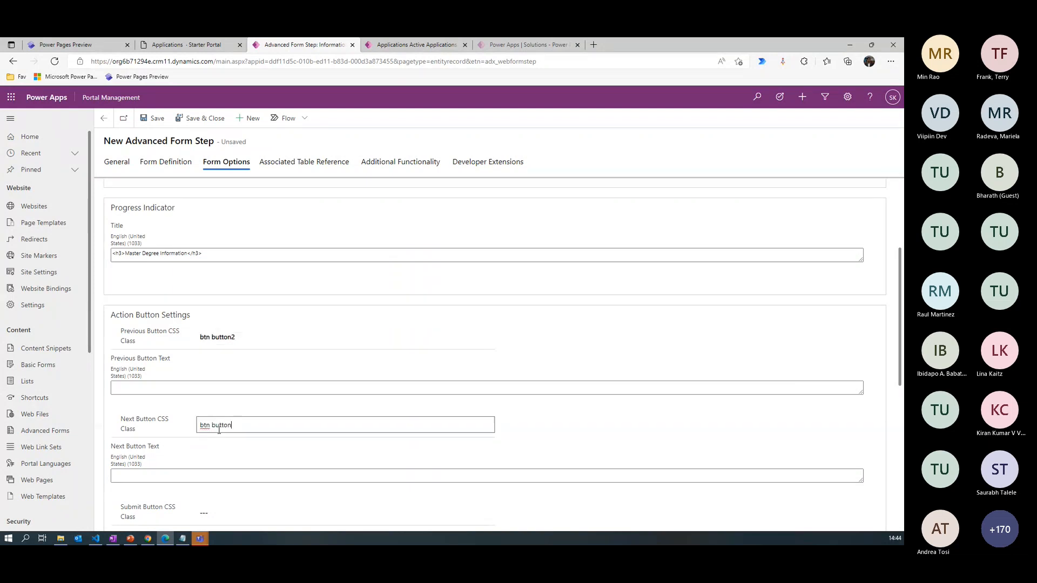
{"action": "type", "text": "1"}
{"action": "left_click_drag", "start_coordinate": [900, 313], "coordinate": [901, 345]}
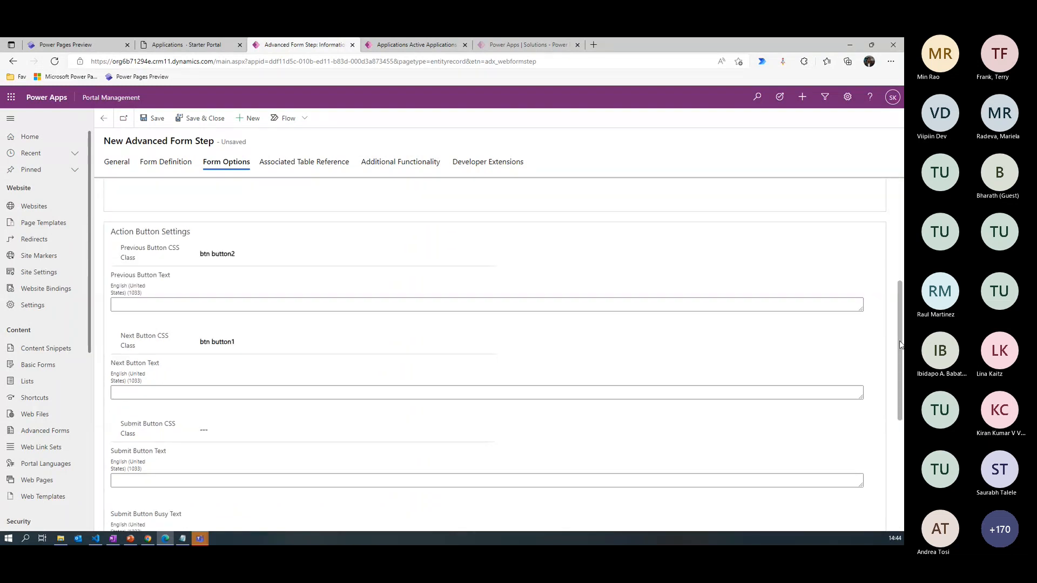
{"action": "left_click", "coordinate": [156, 120]}
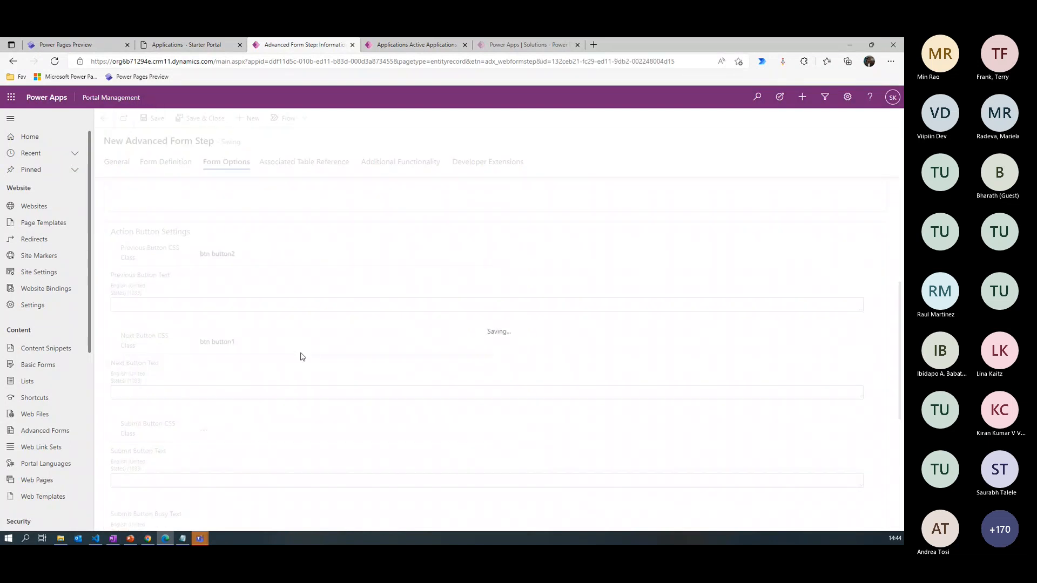
{"action": "key", "text": "super+d"}
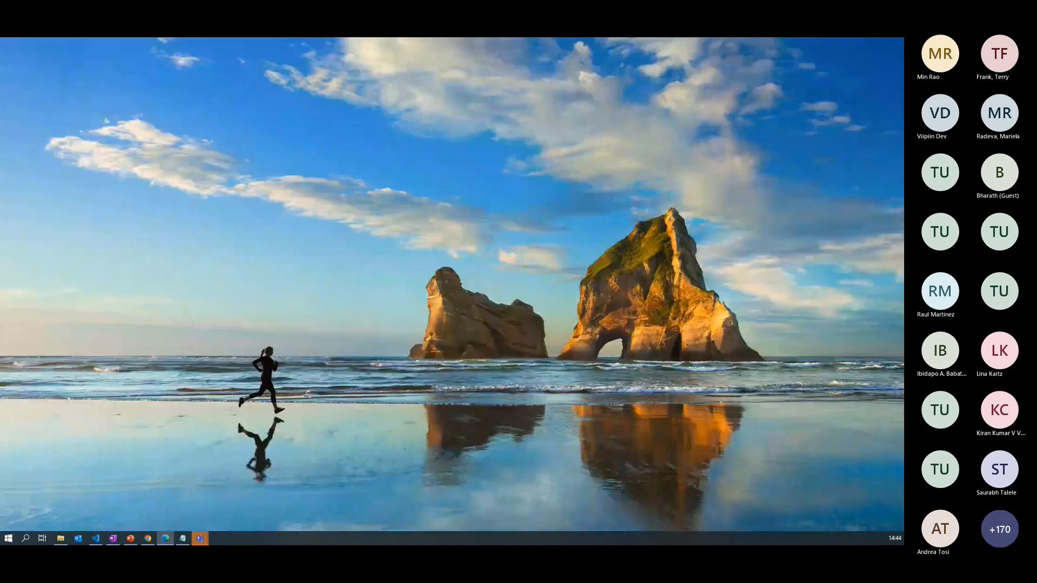
{"action": "key", "text": "super+d"}
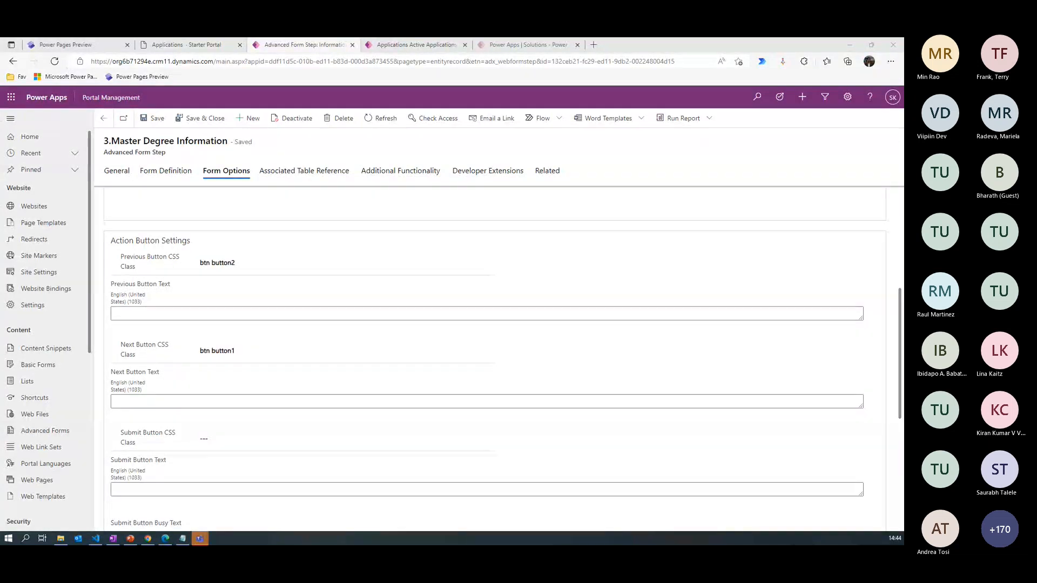
- Start a new metadata record for the 3.Master Degree Information step, with type Attribute and attribute Description (pln_description)
{"action": "left_click", "coordinate": [410, 335]}
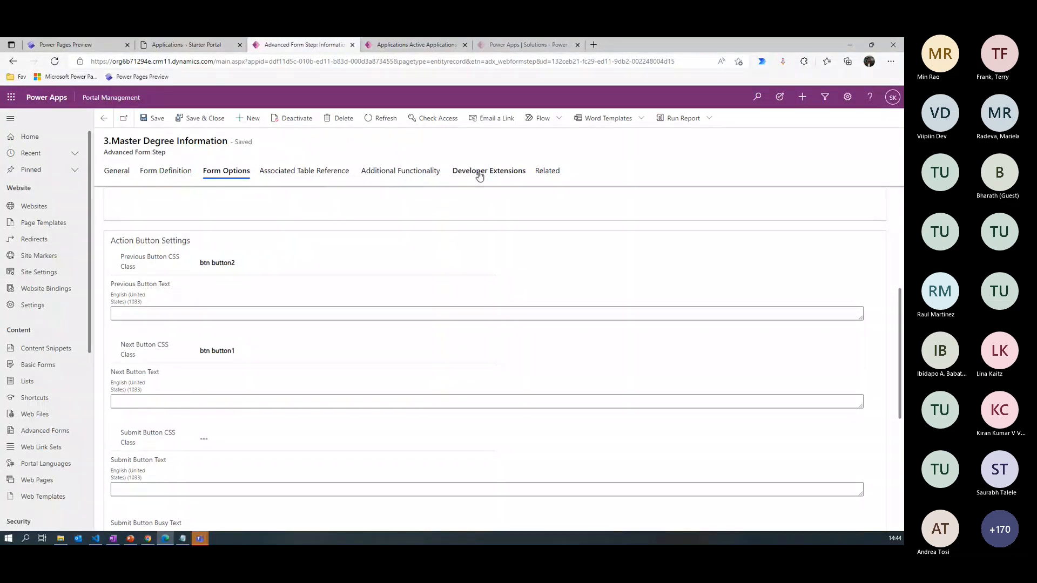
{"action": "left_click", "coordinate": [547, 171]}
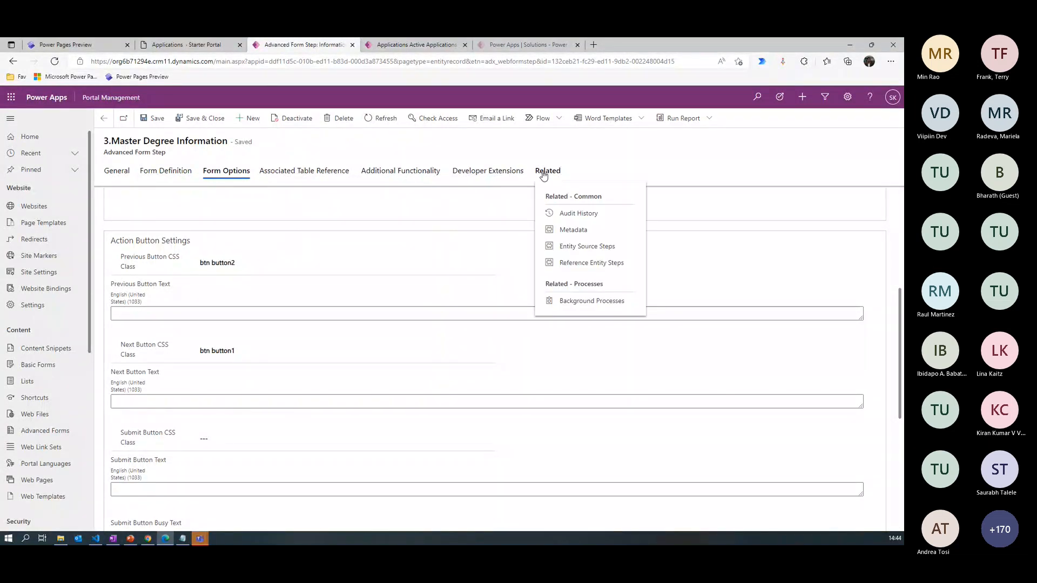
{"action": "left_click", "coordinate": [577, 231]}
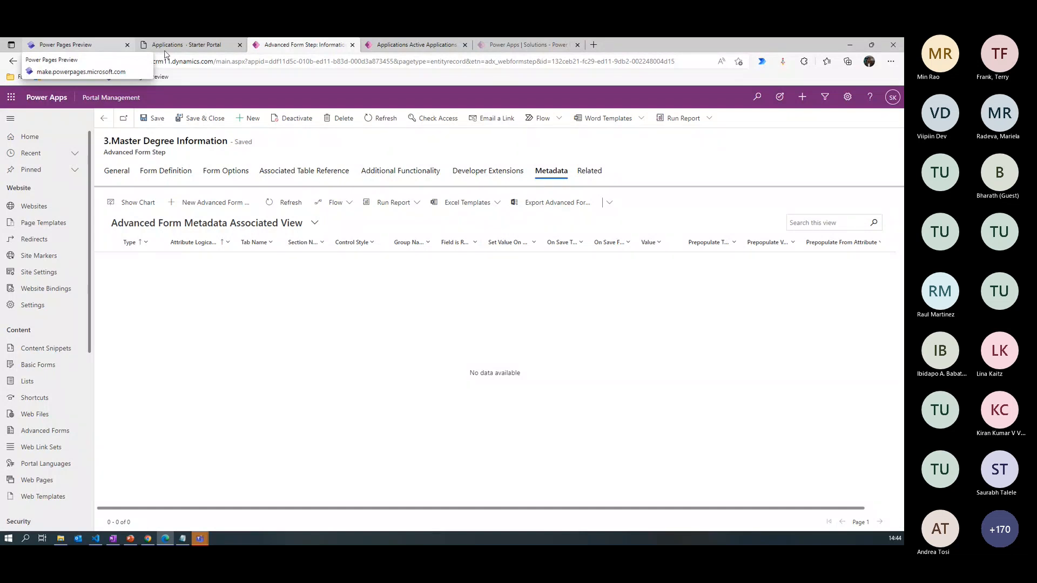
{"action": "left_click", "coordinate": [215, 203]}
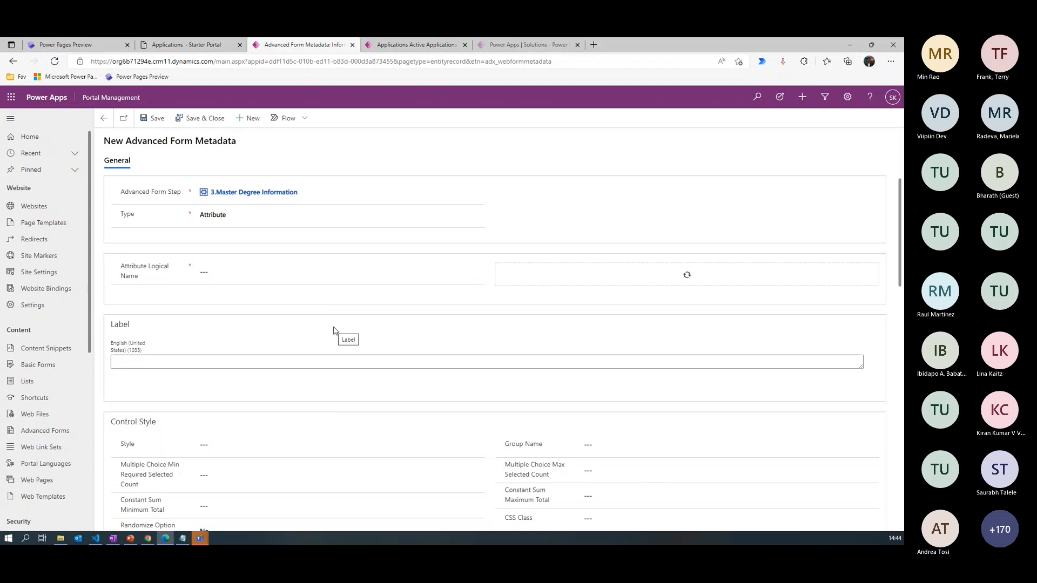
{"action": "left_click", "coordinate": [241, 217]}
{"action": "left_click", "coordinate": [241, 217]}
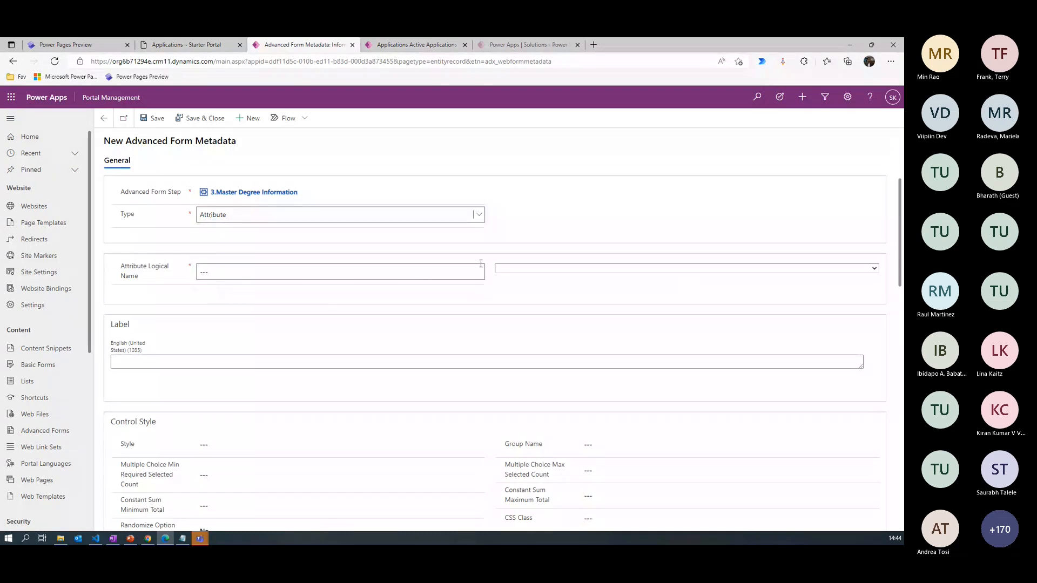
{"action": "left_click", "coordinate": [527, 271]}
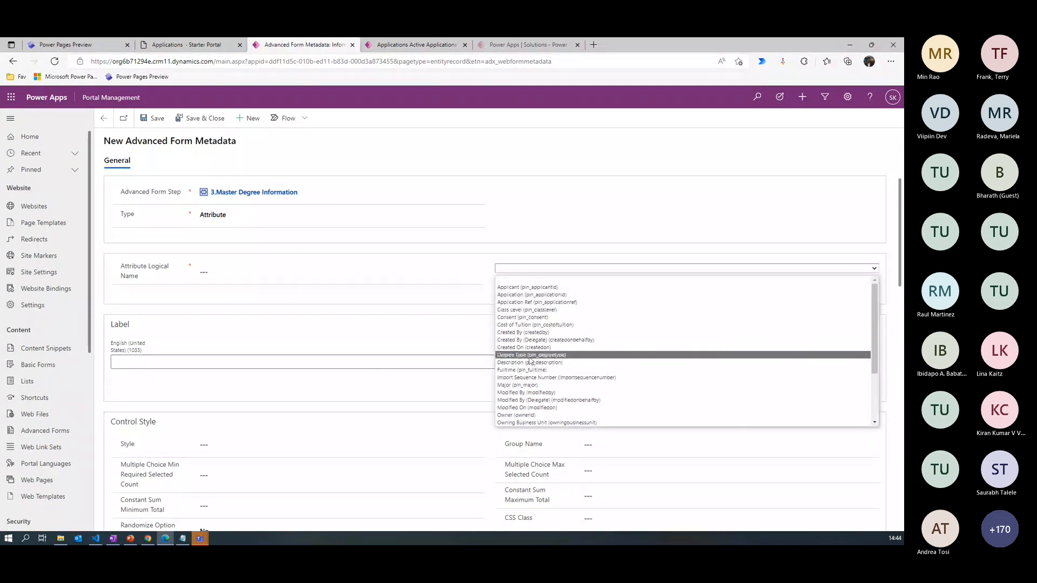
{"action": "left_click", "coordinate": [531, 362]}
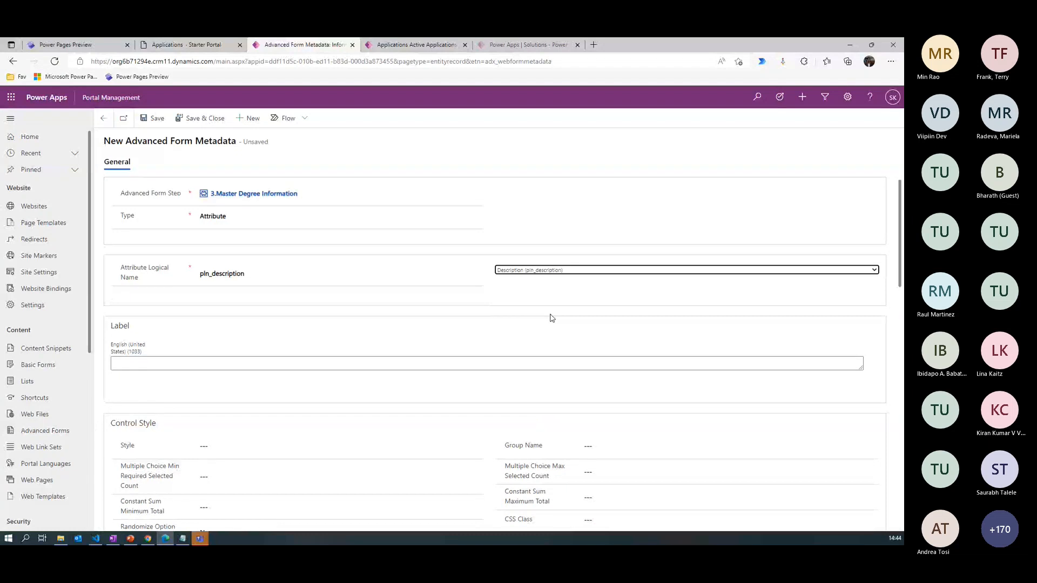
- Set the description attribute's control style to Code component, then save and close the metadata record
{"action": "left_click", "coordinate": [302, 446]}
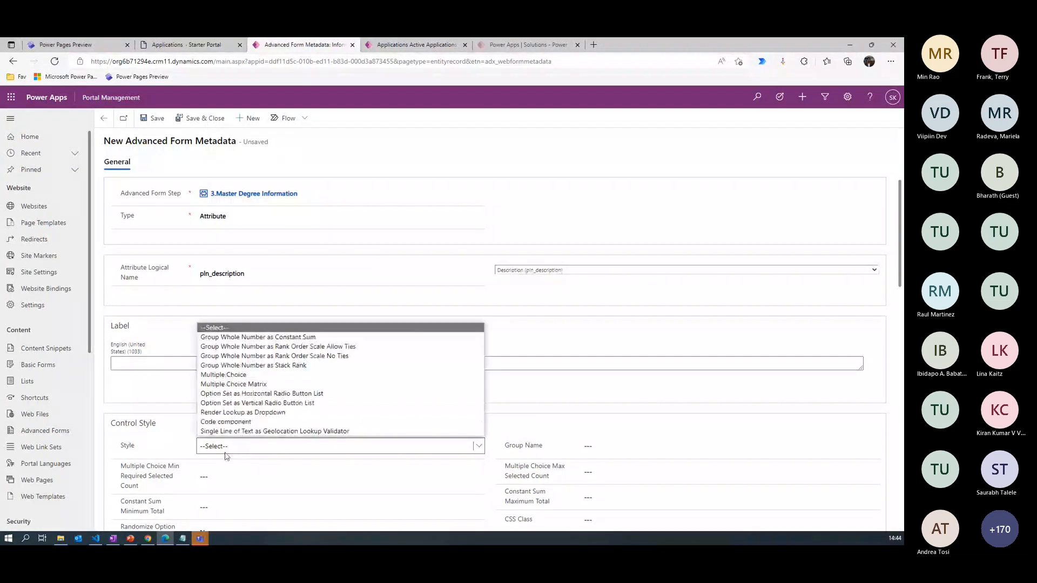
{"action": "left_click", "coordinate": [229, 423]}
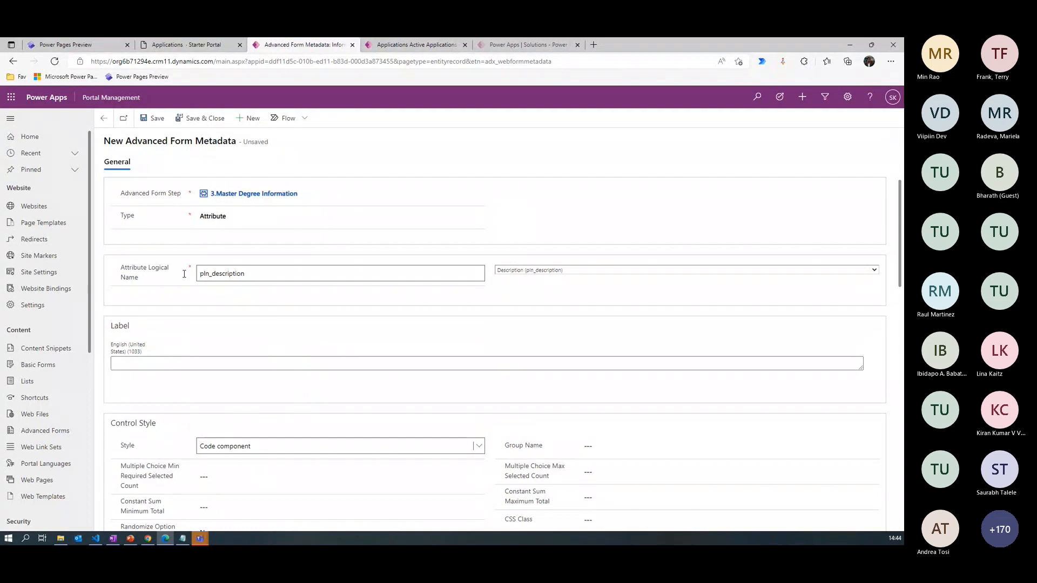
{"action": "left_click", "coordinate": [207, 121]}
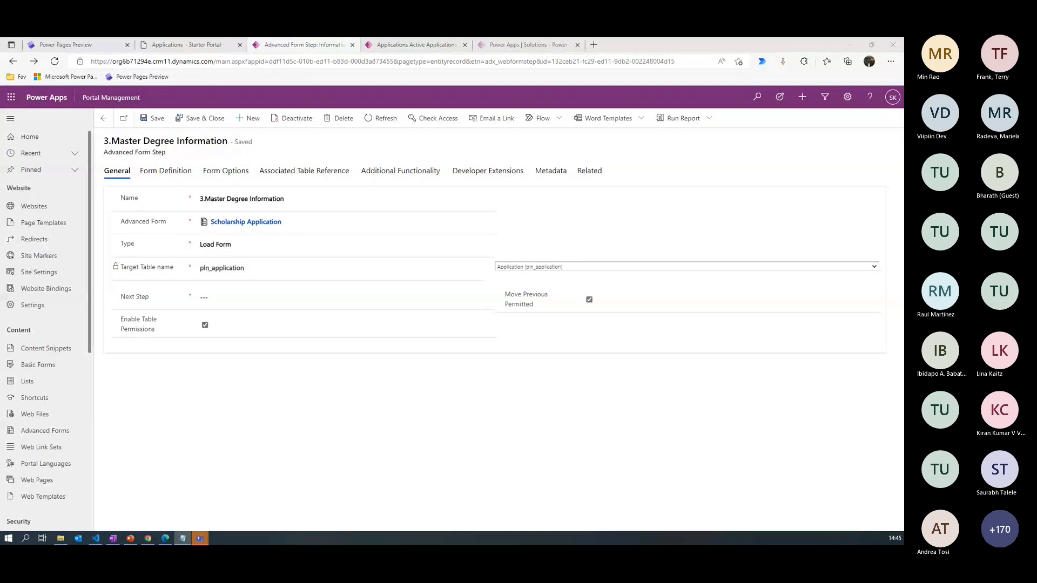
- Add a Load Form step named 4.Applicant Consent to the Scholarship Application advanced form, targeting the Application (pln_application) table
{"action": "left_click", "coordinate": [243, 223]}
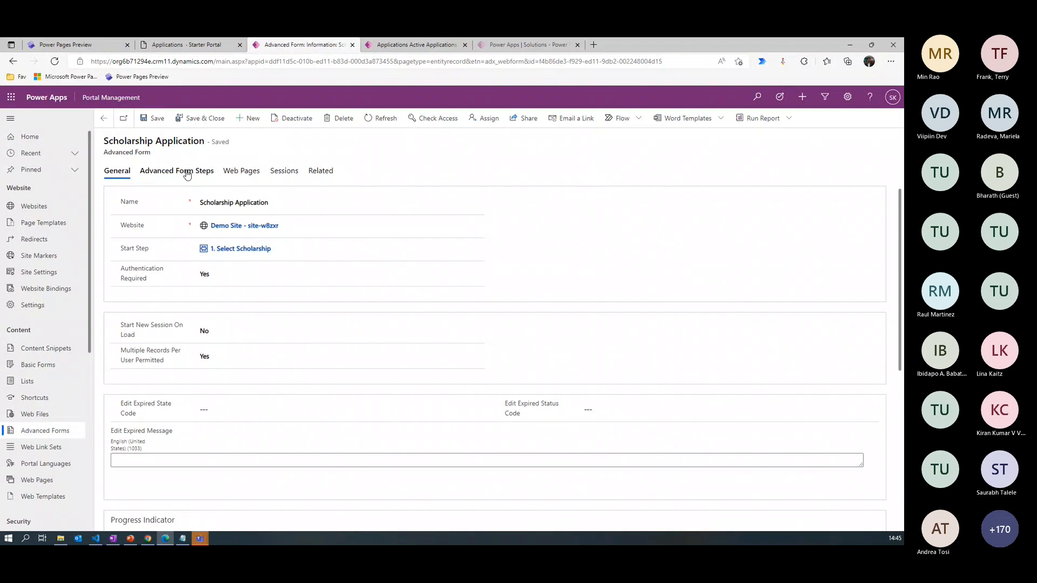
{"action": "left_click", "coordinate": [188, 175]}
{"action": "left_click", "coordinate": [257, 232]}
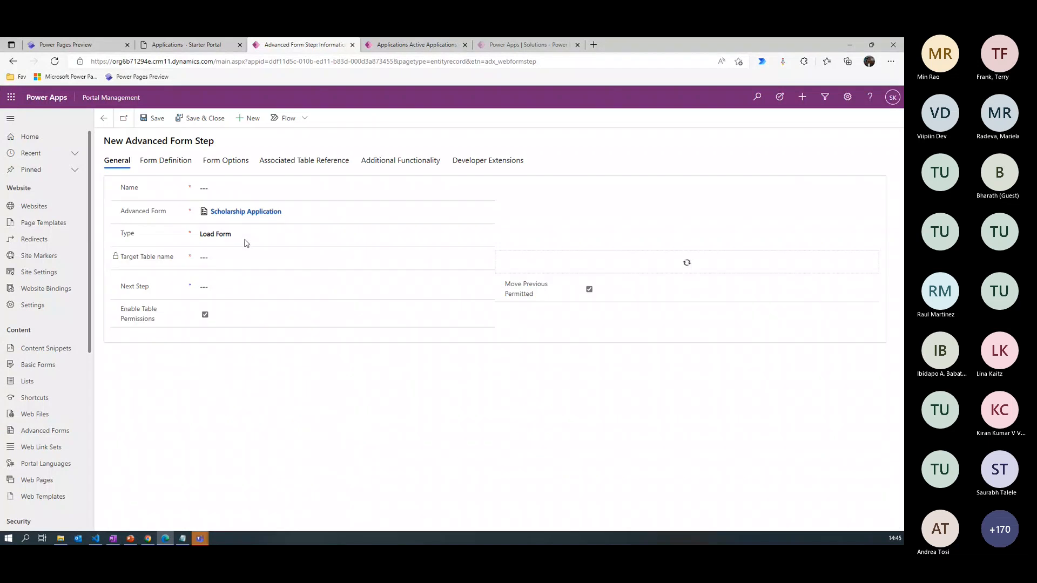
{"action": "left_click", "coordinate": [214, 190]}
{"action": "type", "text": "4.Applicant Consent"}
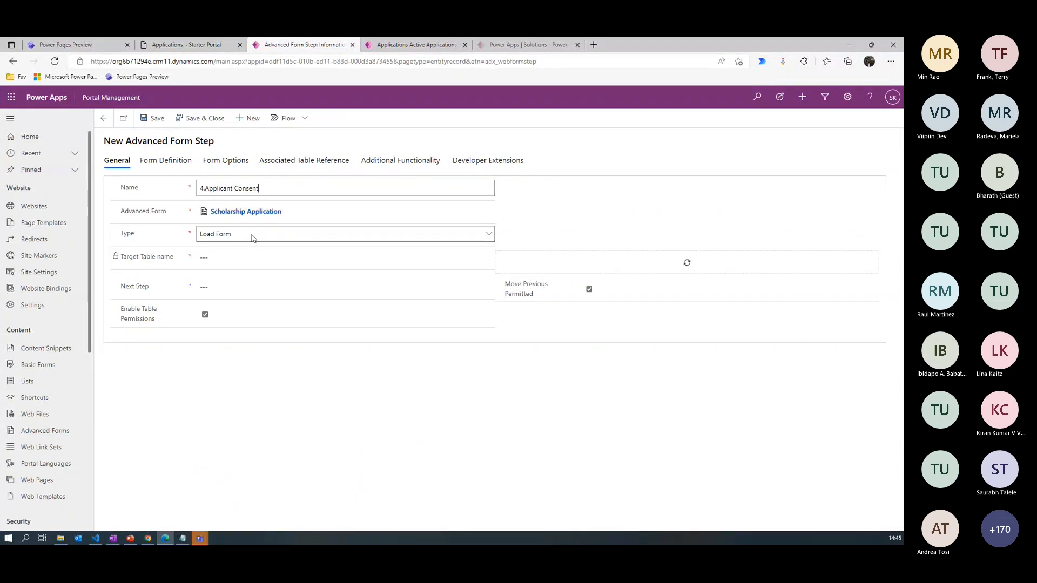
{"action": "left_click", "coordinate": [851, 258]}
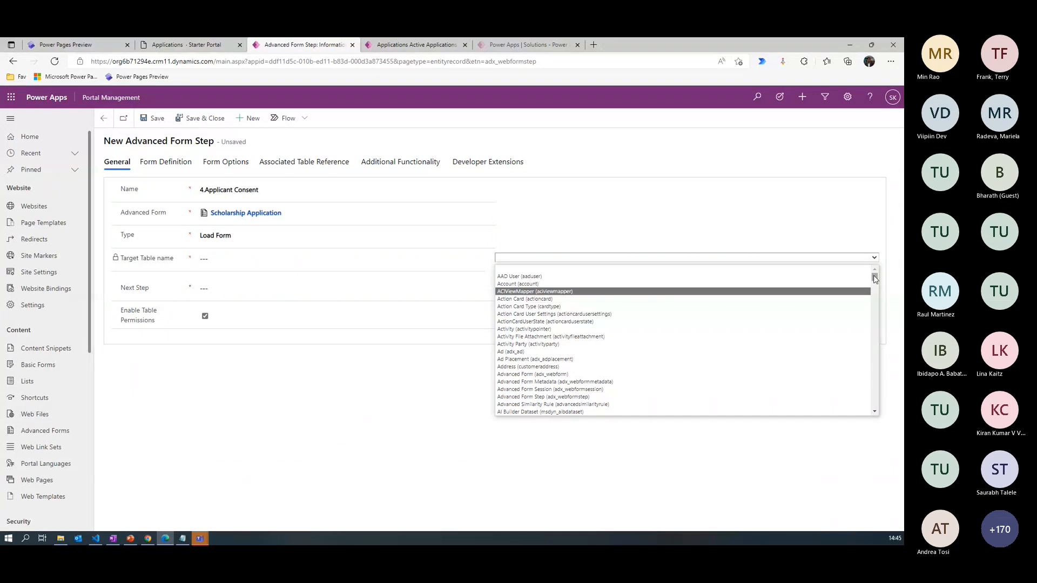
{"action": "left_click_drag", "start_coordinate": [876, 279], "coordinate": [878, 292]}
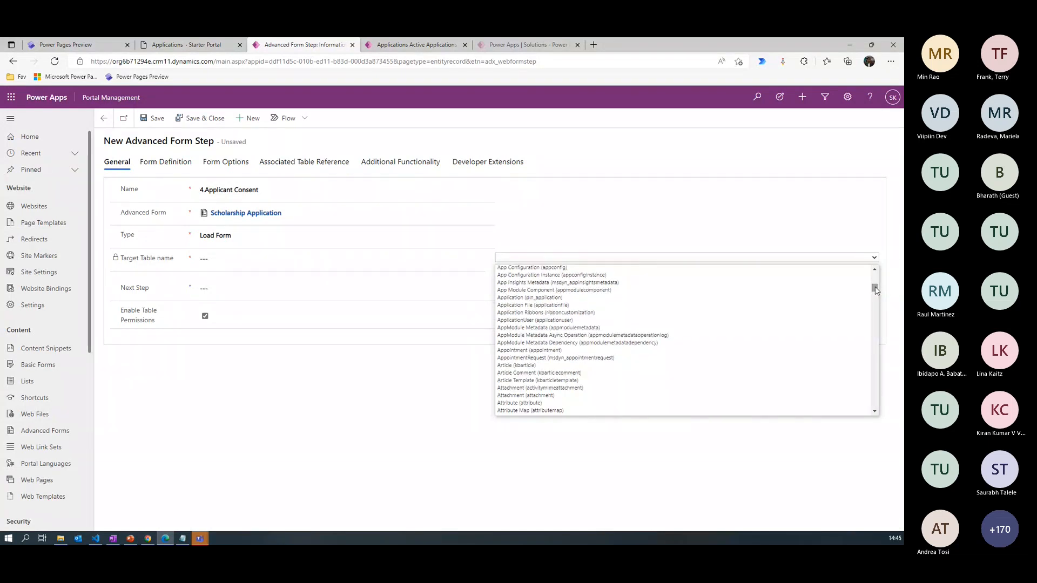
{"action": "left_click", "coordinate": [532, 297]}
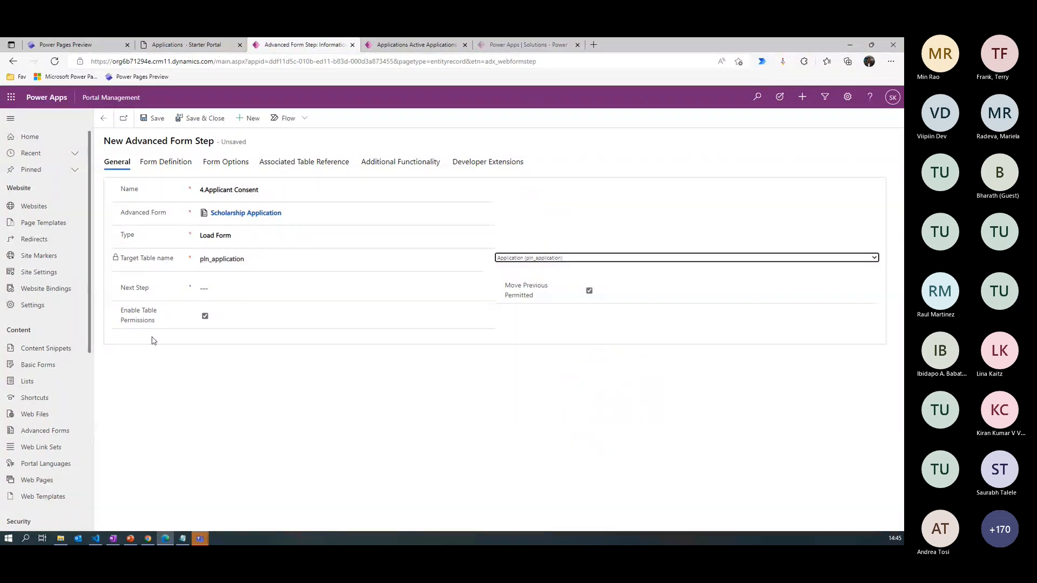
- Set the consent step's form definition to mode Edit with form 4.Application Consent
{"action": "left_click", "coordinate": [165, 162]}
{"action": "left_click", "coordinate": [215, 193]}
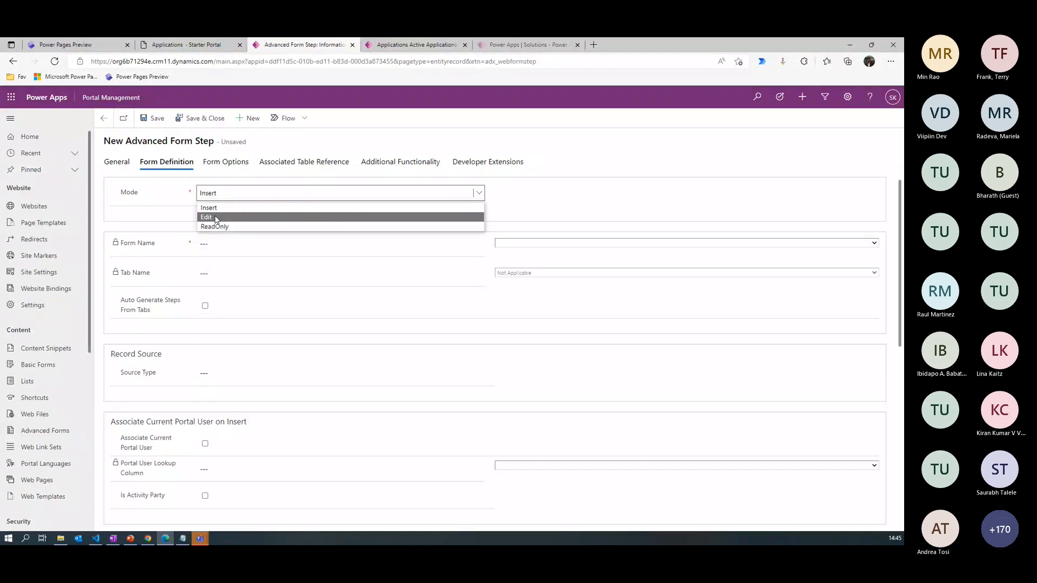
{"action": "left_click", "coordinate": [216, 217]}
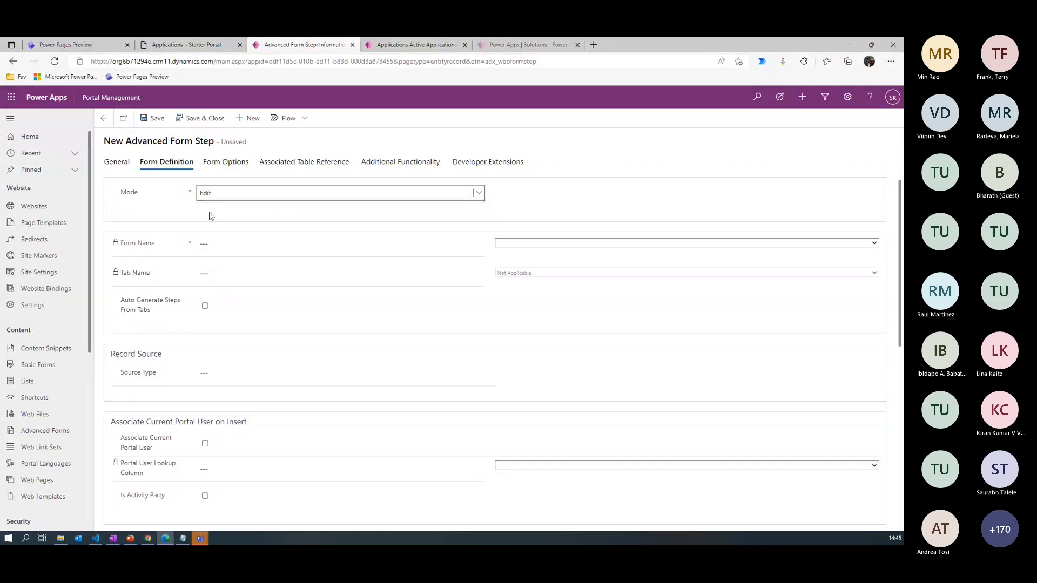
{"action": "left_click", "coordinate": [225, 196]}
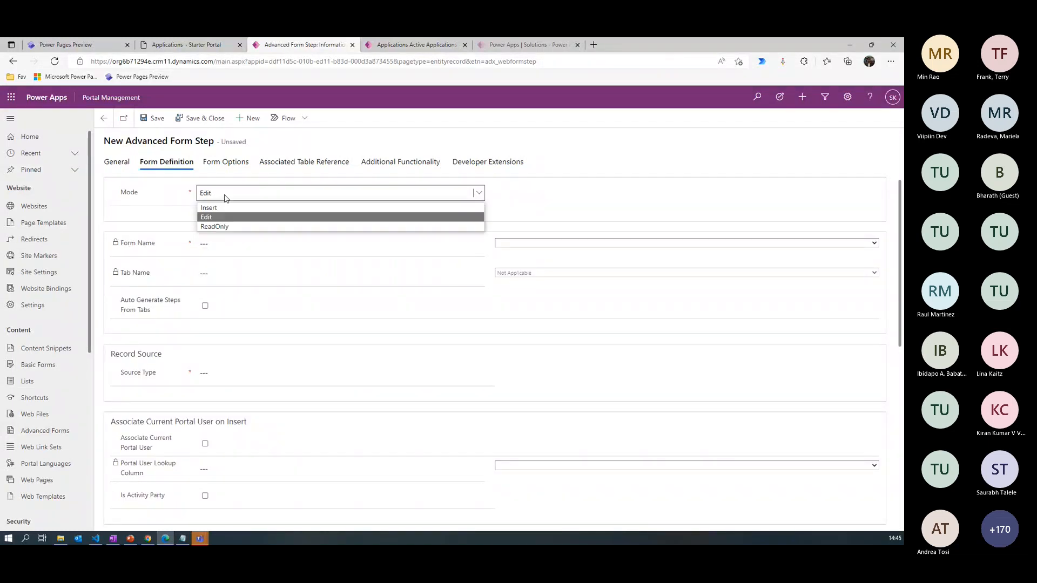
{"action": "left_click", "coordinate": [219, 216]}
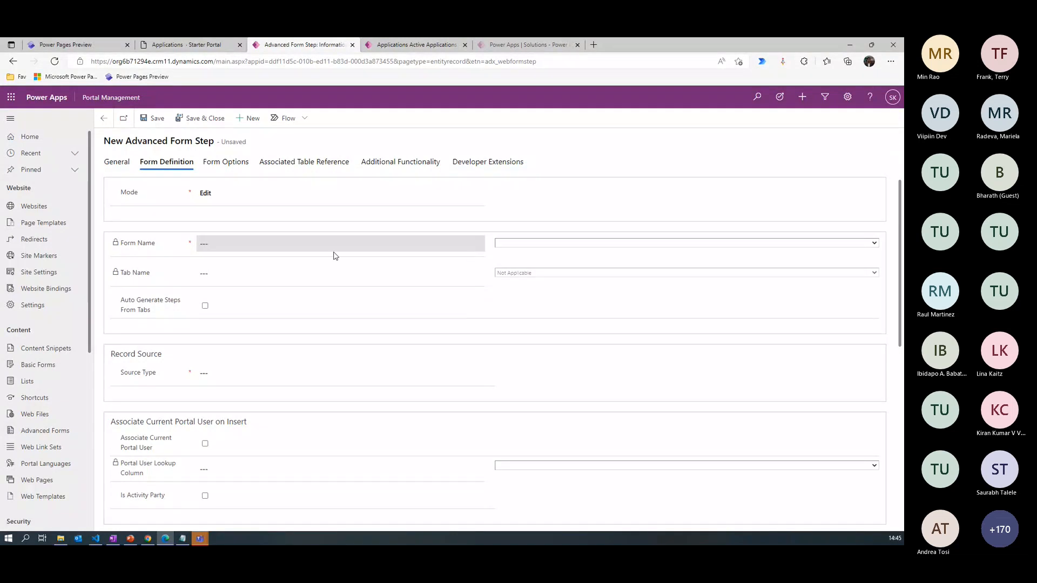
{"action": "left_click", "coordinate": [518, 243]}
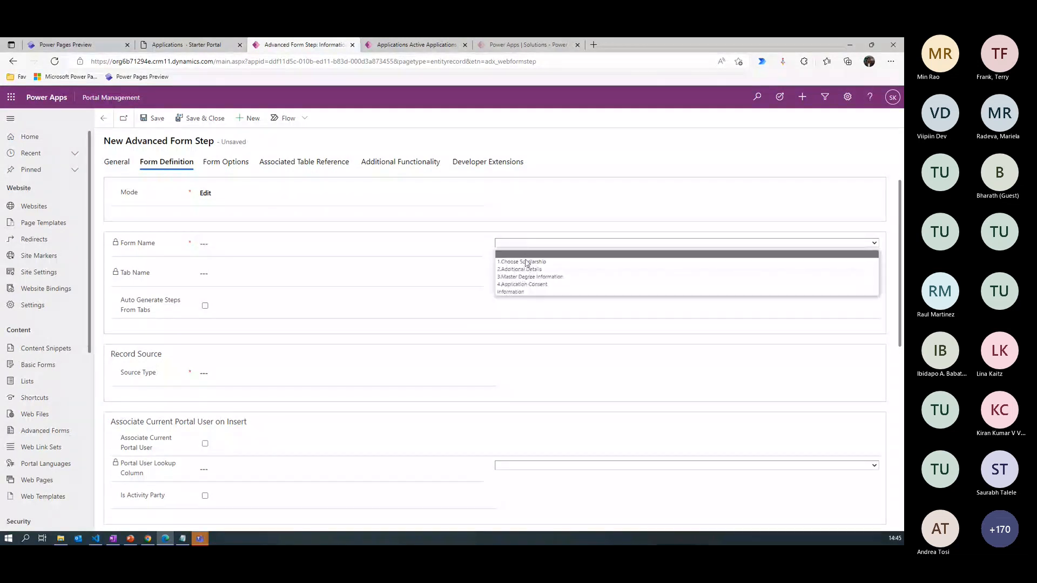
{"action": "left_click", "coordinate": [533, 287]}
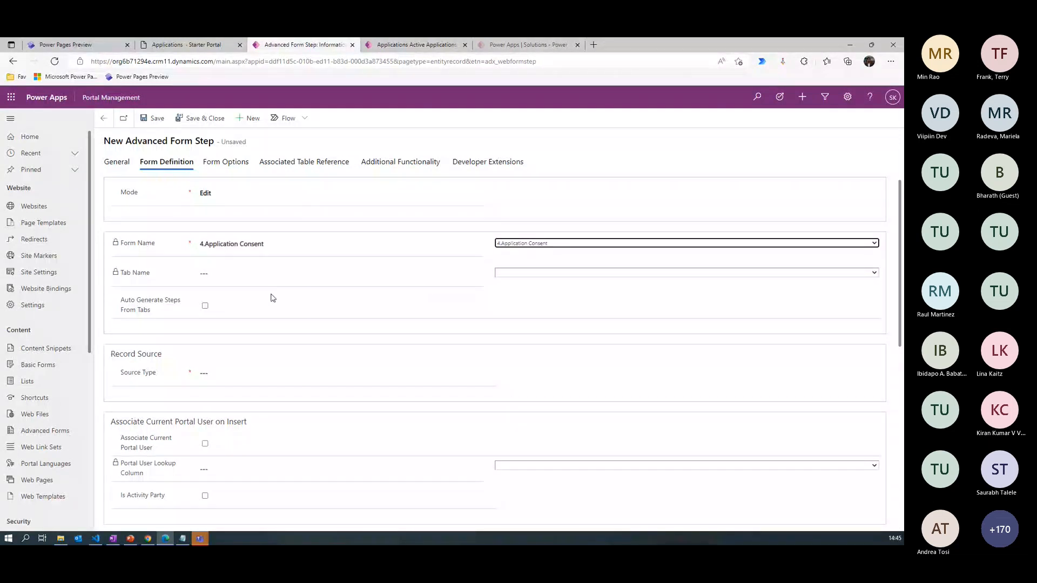
- Set the record source type to Result From Previous Step, with 2.Additional Details as the entity source step
{"action": "left_click", "coordinate": [205, 373]}
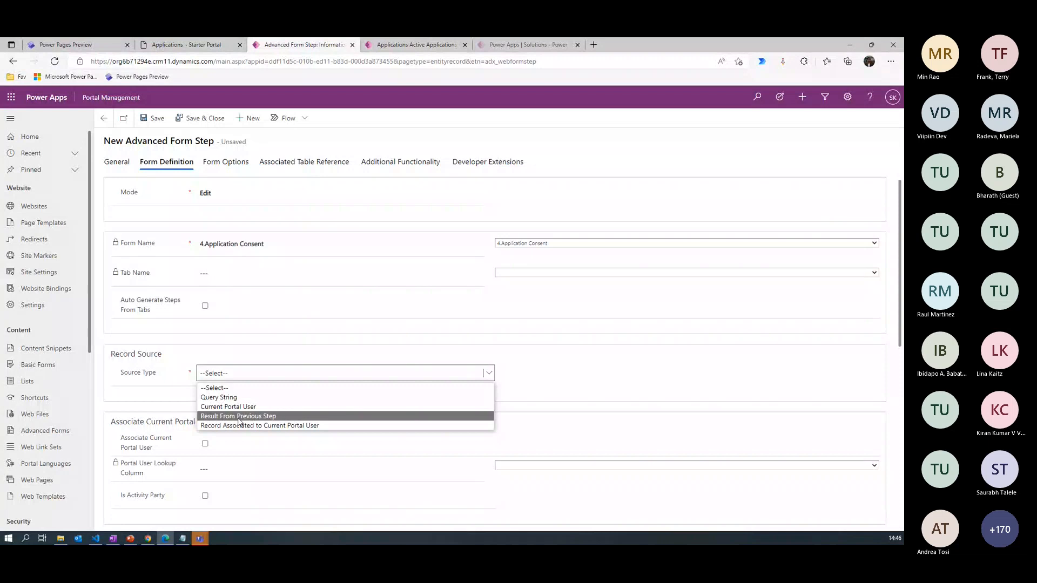
{"action": "left_click", "coordinate": [239, 417]}
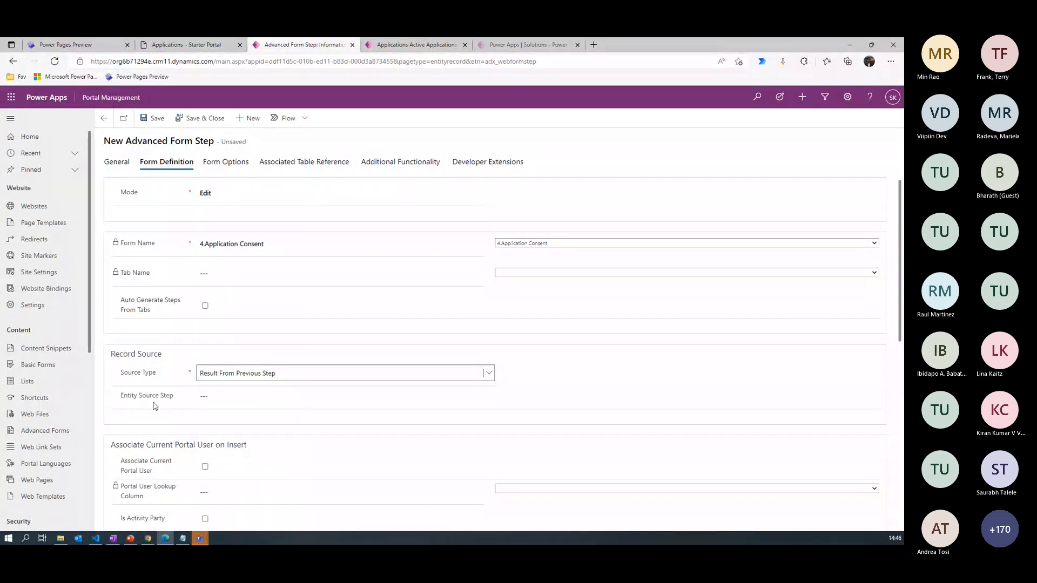
{"action": "left_click", "coordinate": [215, 398]}
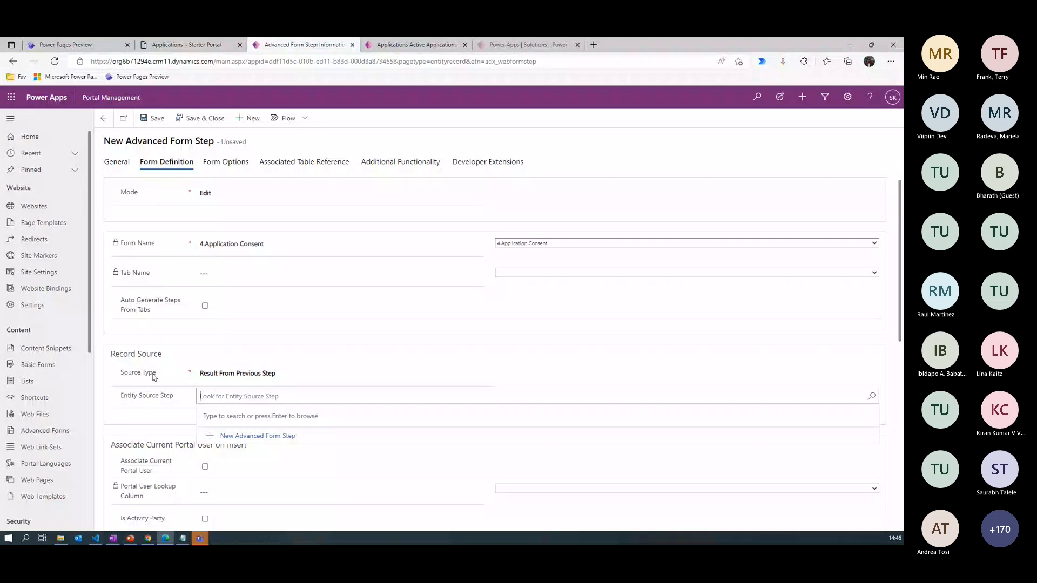
{"action": "left_click", "coordinate": [217, 401]}
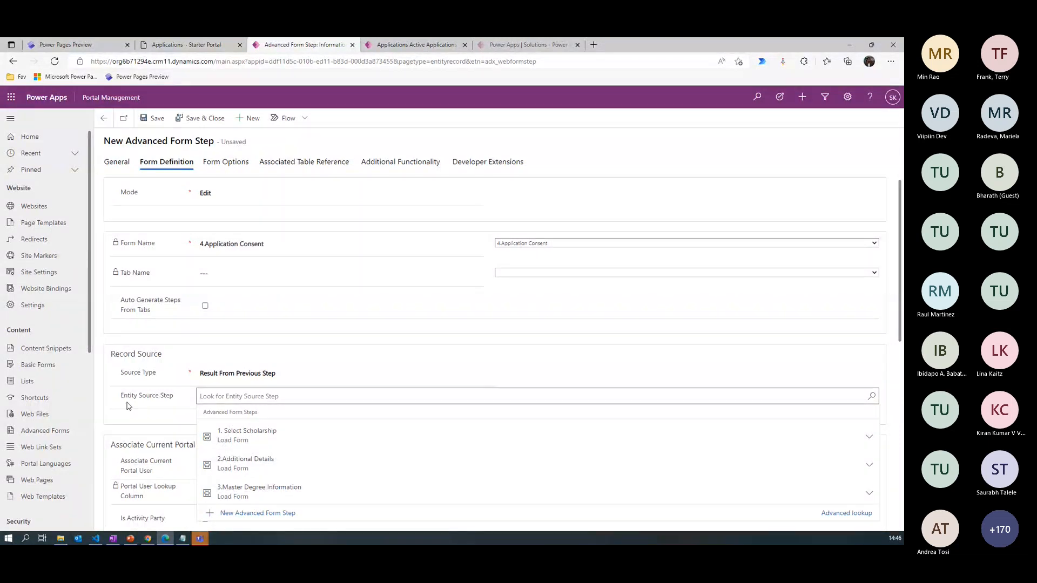
{"action": "left_click", "coordinate": [246, 460]}
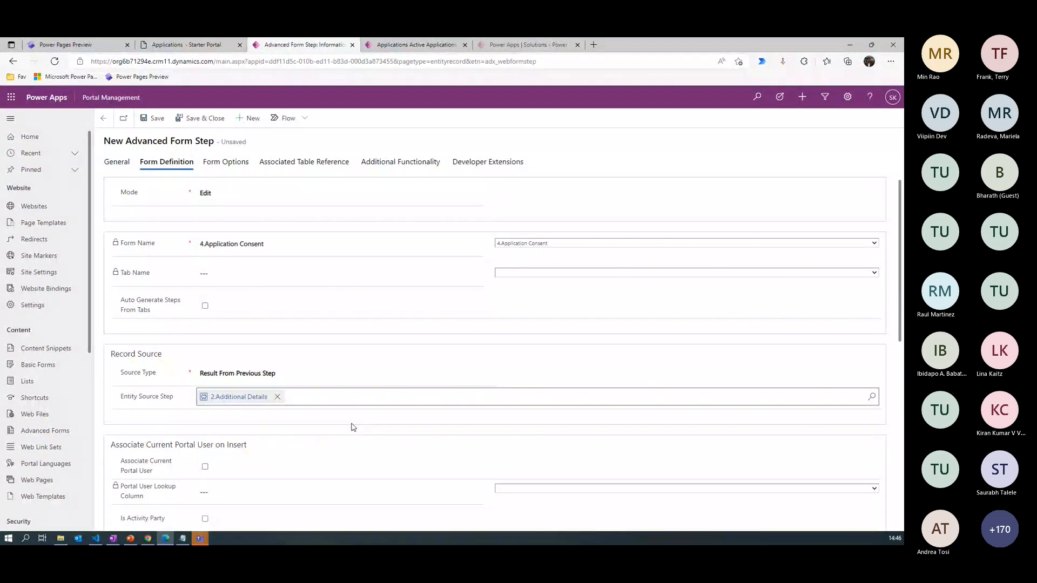
- Set the progress indicator title to <h3>Applicant Consent</h3> and save the 4.Applicant Consent step
{"action": "left_click", "coordinate": [225, 162]}
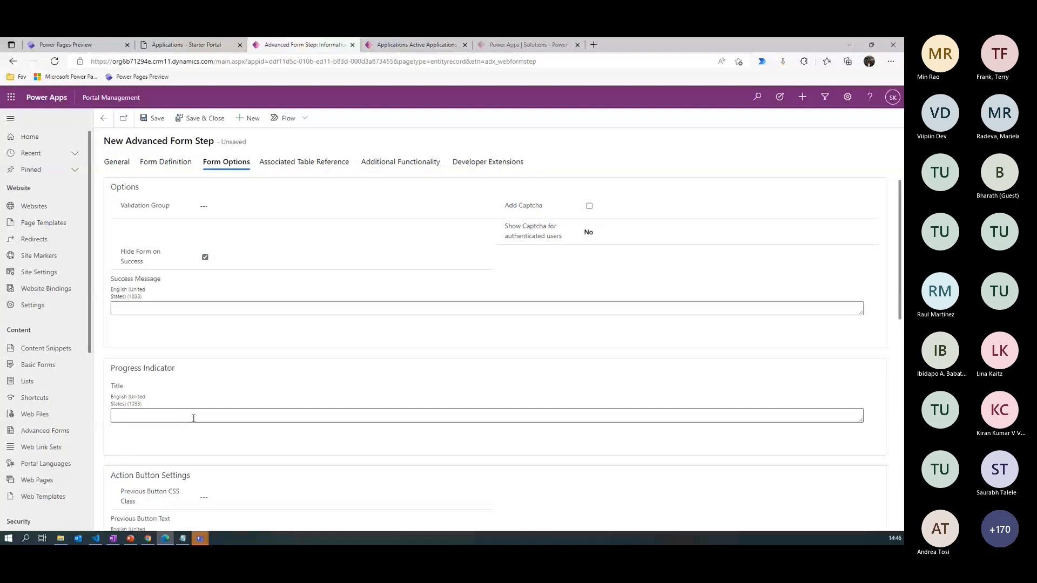
{"action": "key", "text": "alt+Tab"}
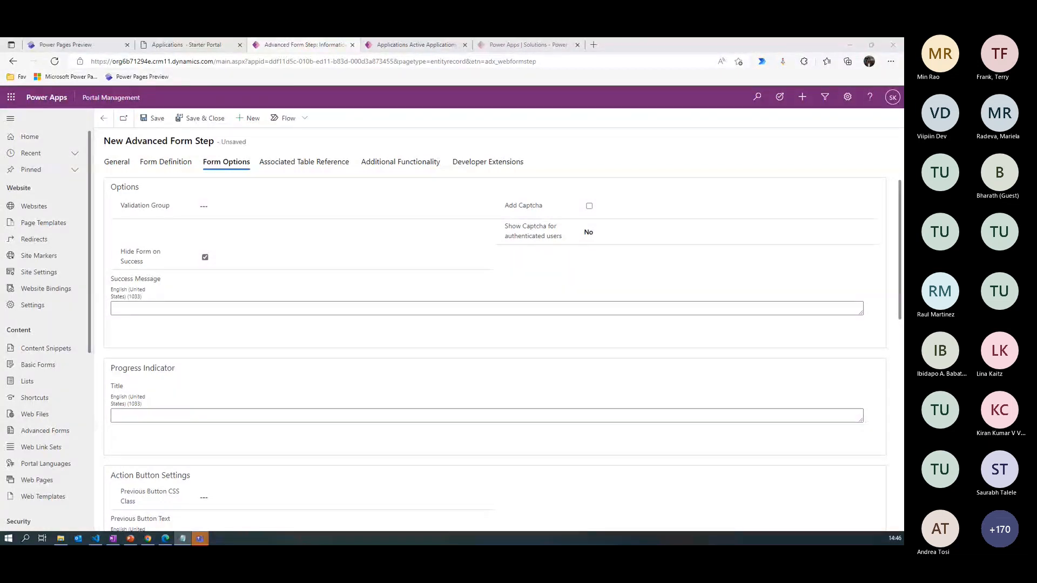
{"action": "left_click", "coordinate": [145, 413]}
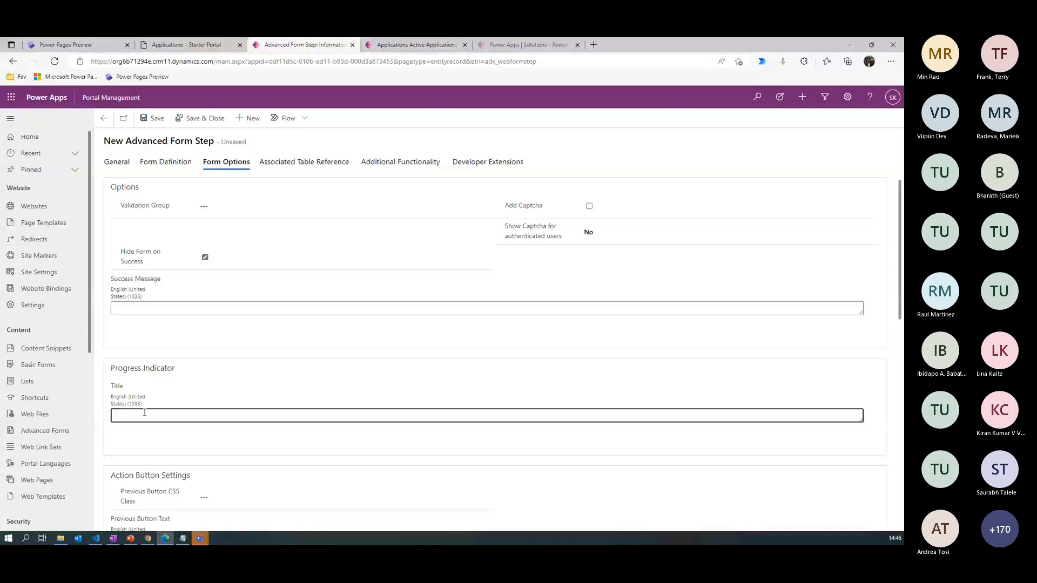
{"action": "type", "text": "<h3>Applicant Consent</h3>"}
{"action": "left_click", "coordinate": [157, 119]}
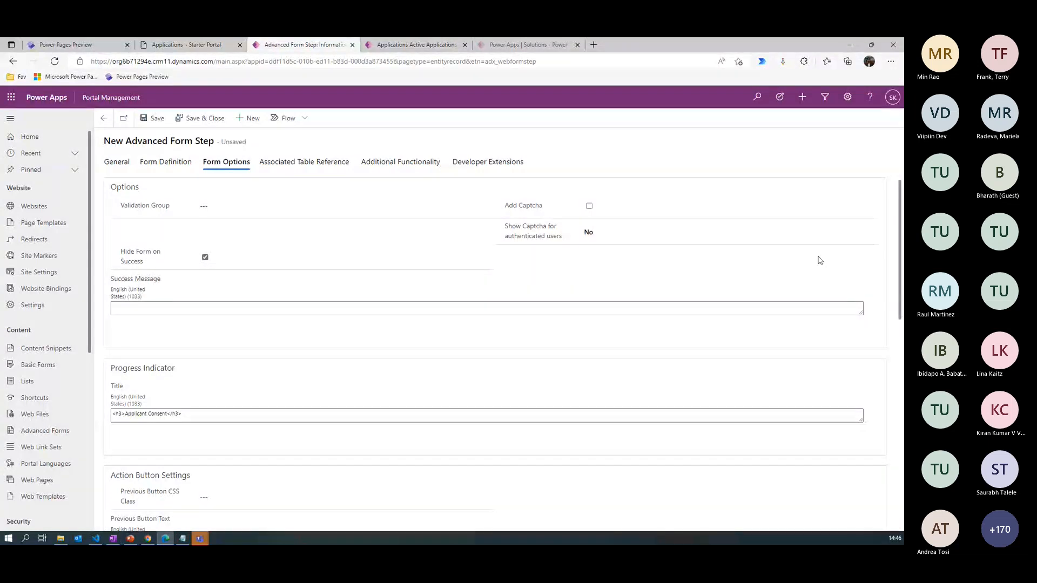
- Return to the parent Scholarship Application advanced form and show its list of steps
{"action": "scroll", "coordinate": [864, 287], "scroll_direction": "down", "scroll_amount": 3}
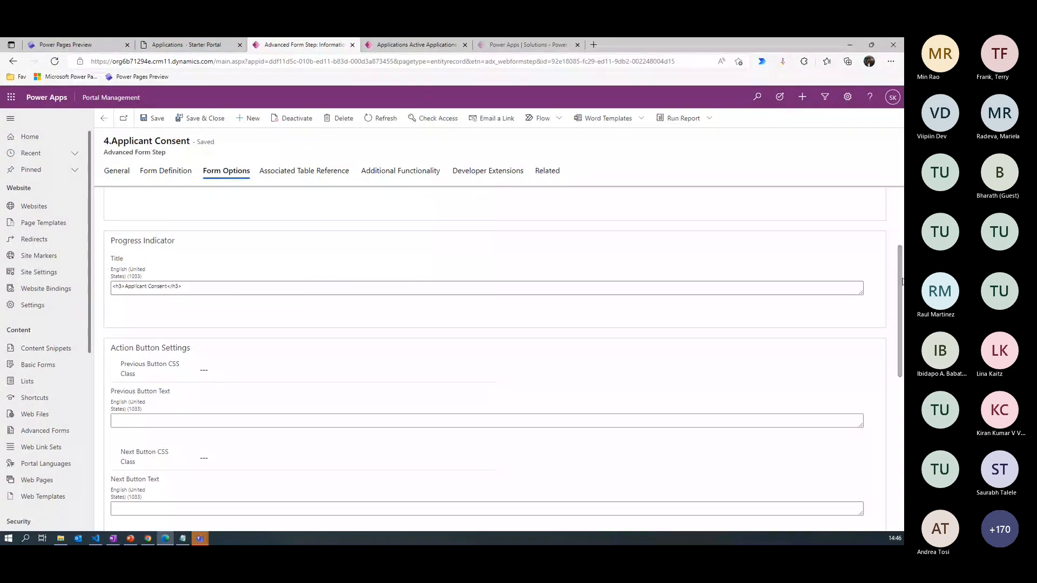
{"action": "scroll", "coordinate": [902, 281], "scroll_direction": "up", "scroll_amount": 3}
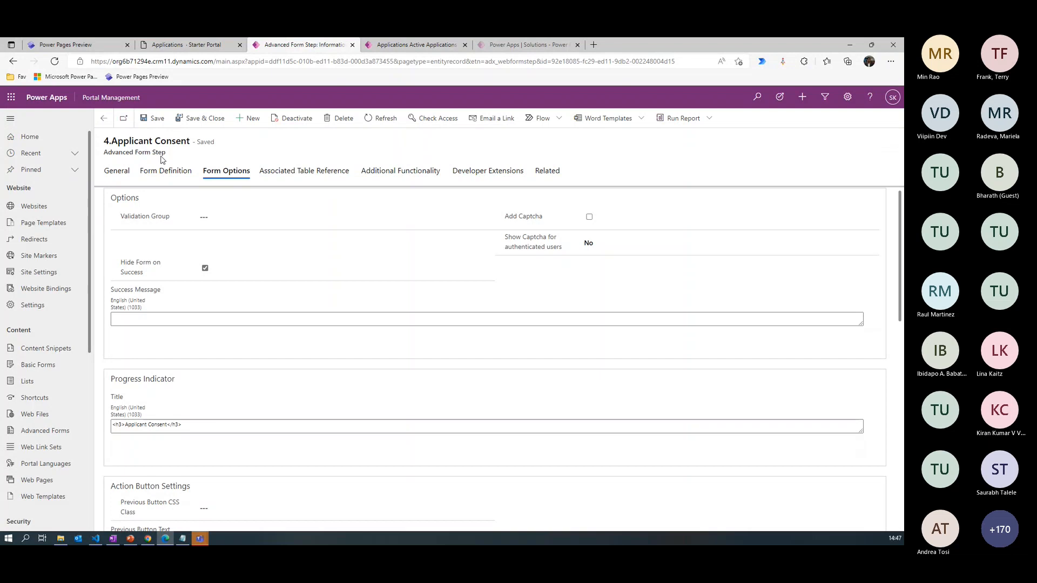
{"action": "left_click", "coordinate": [117, 171]}
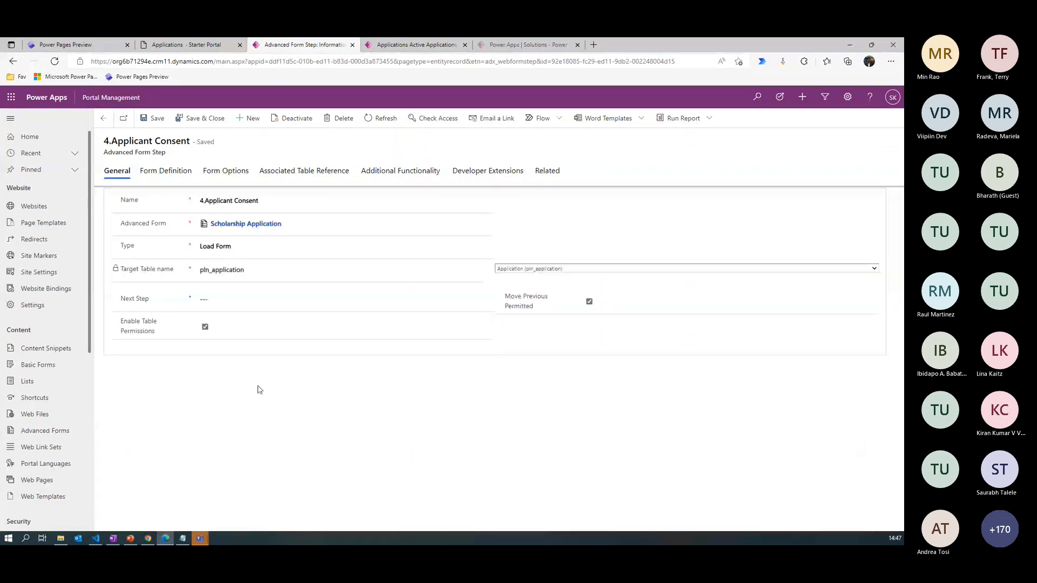
{"action": "left_click", "coordinate": [247, 225]}
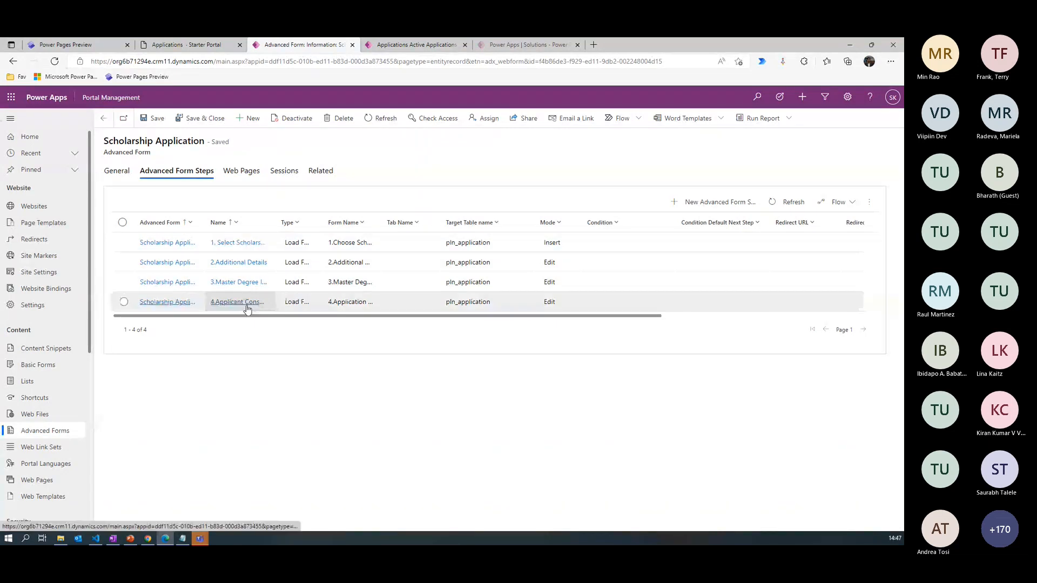
- Add a new advanced form step named 3.Check Degree to the Scholarship Application form, with type Condition
{"action": "left_click", "coordinate": [732, 202]}
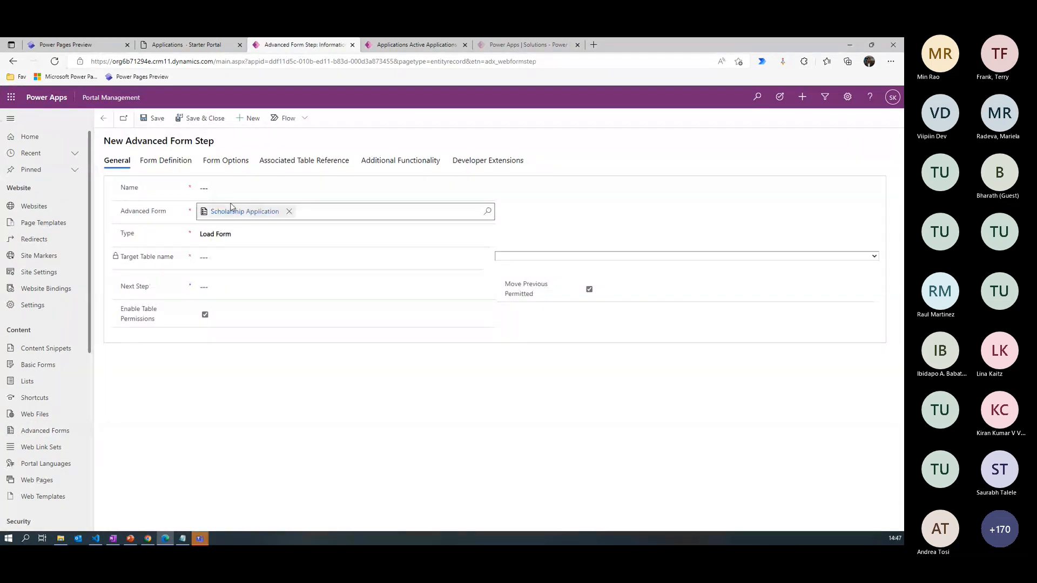
{"action": "left_click", "coordinate": [230, 187]}
{"action": "type", "text": "3.C"}
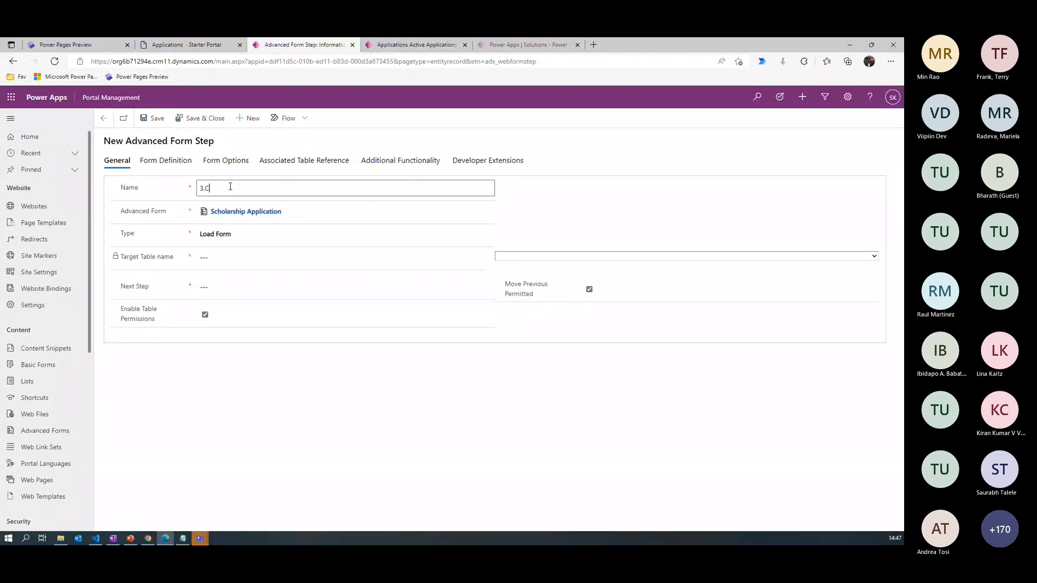
{"action": "type", "text": "heck Degree"}
{"action": "left_click", "coordinate": [219, 234]}
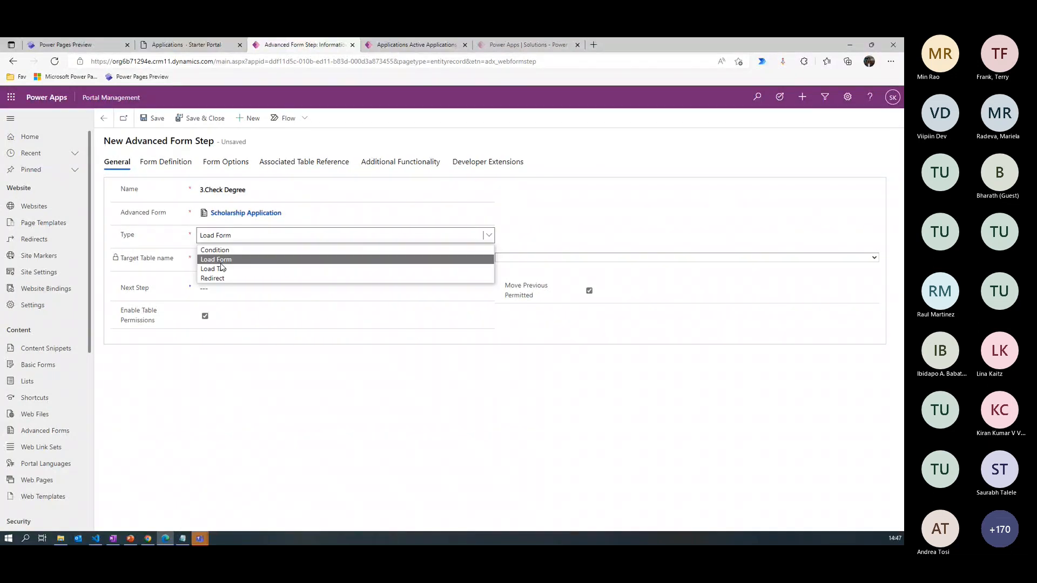
{"action": "left_click", "coordinate": [214, 250]}
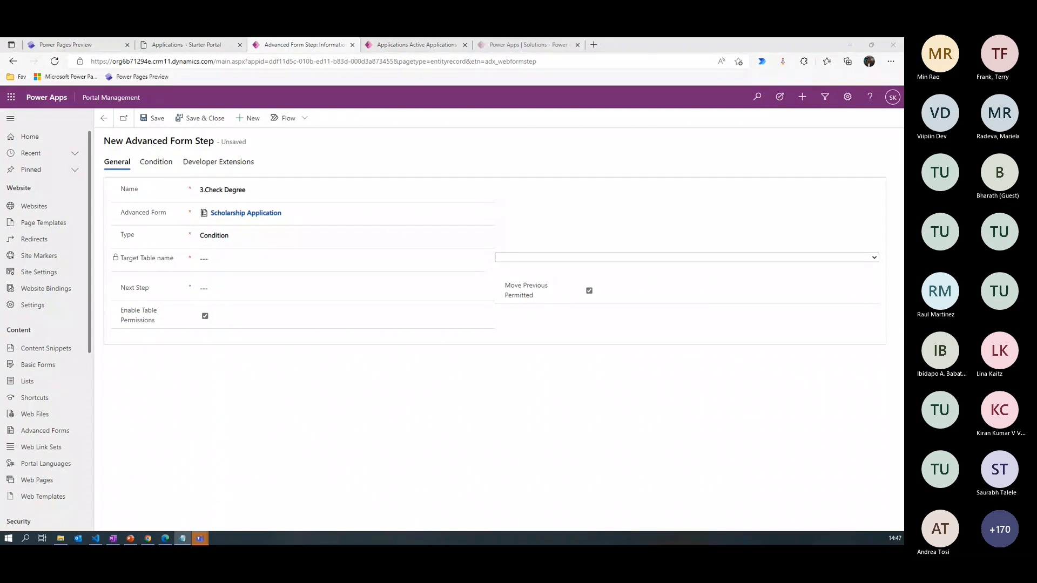
- Set the condition step's target table to Application (pln_application) and its next step to 3.Master Degree Information
{"action": "left_click", "coordinate": [546, 258]}
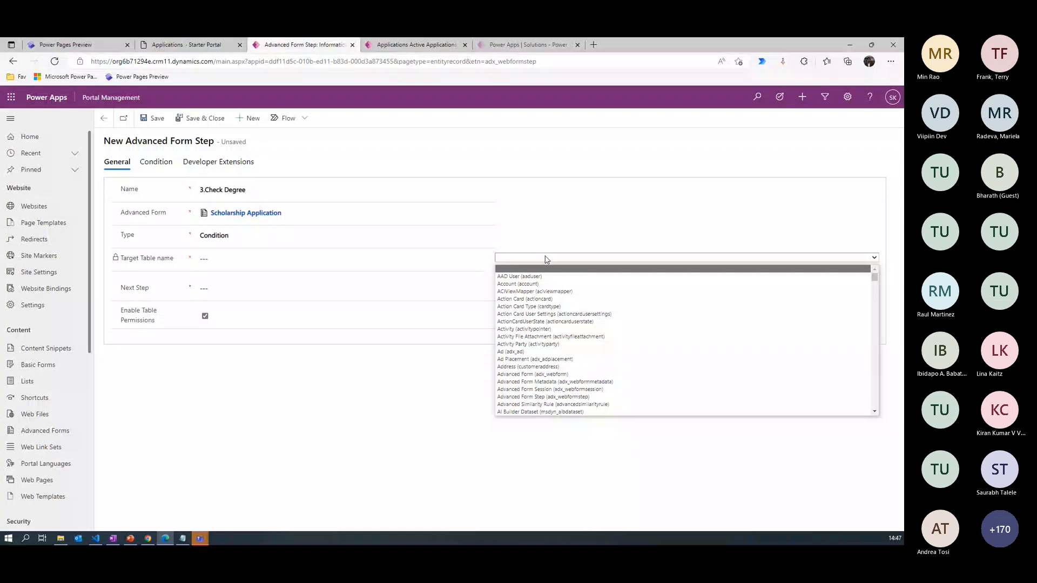
{"action": "left_click_drag", "start_coordinate": [875, 280], "coordinate": [876, 293]}
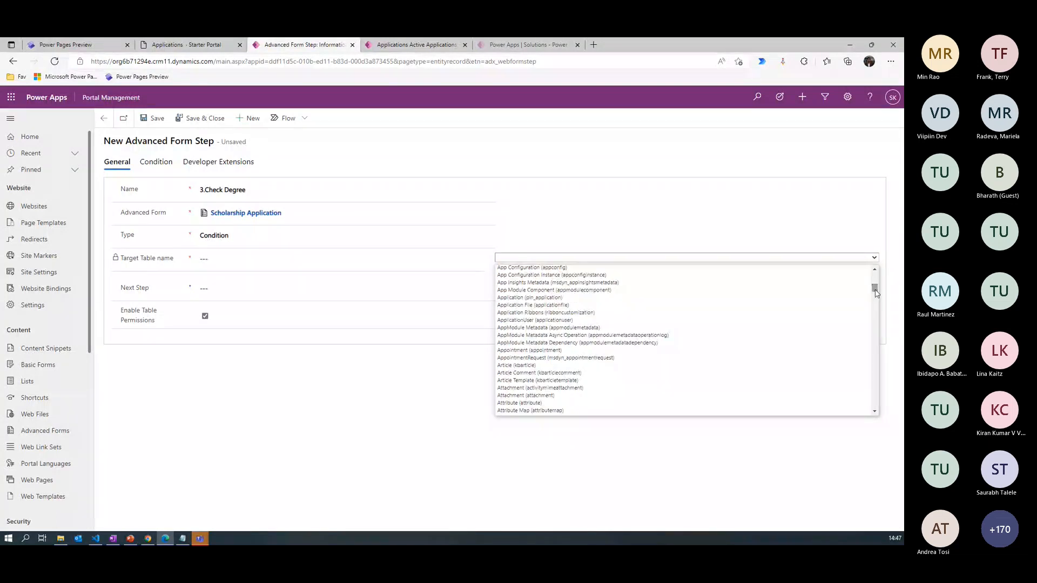
{"action": "left_click", "coordinate": [531, 298]}
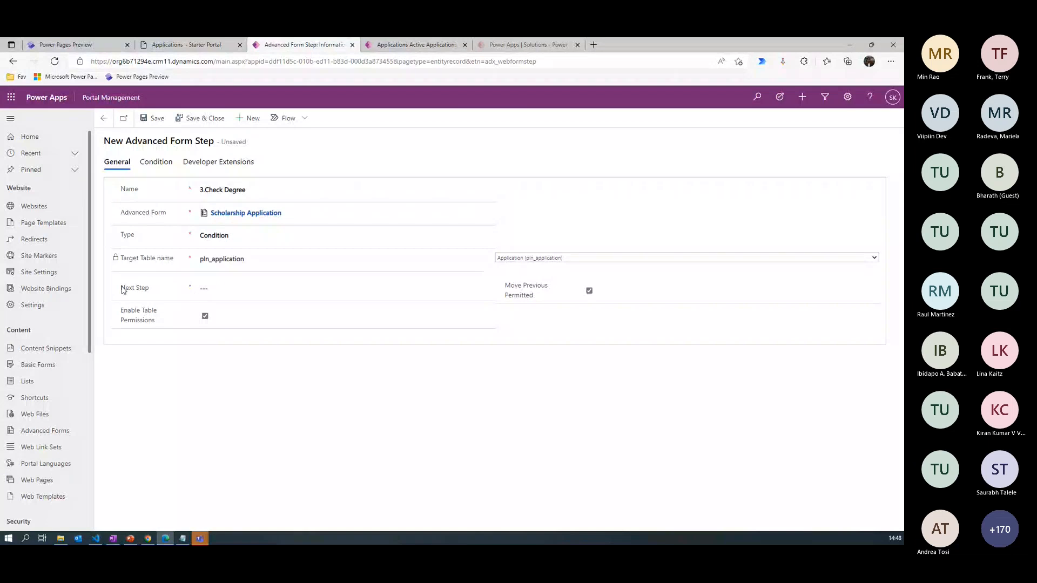
{"action": "left_click", "coordinate": [220, 291]}
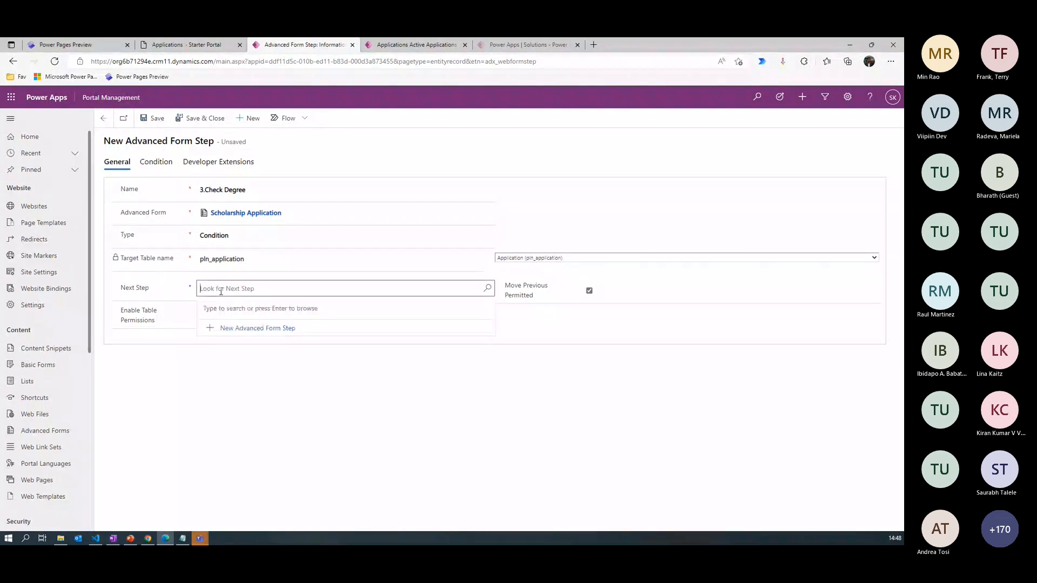
{"action": "key", "text": "Return"}
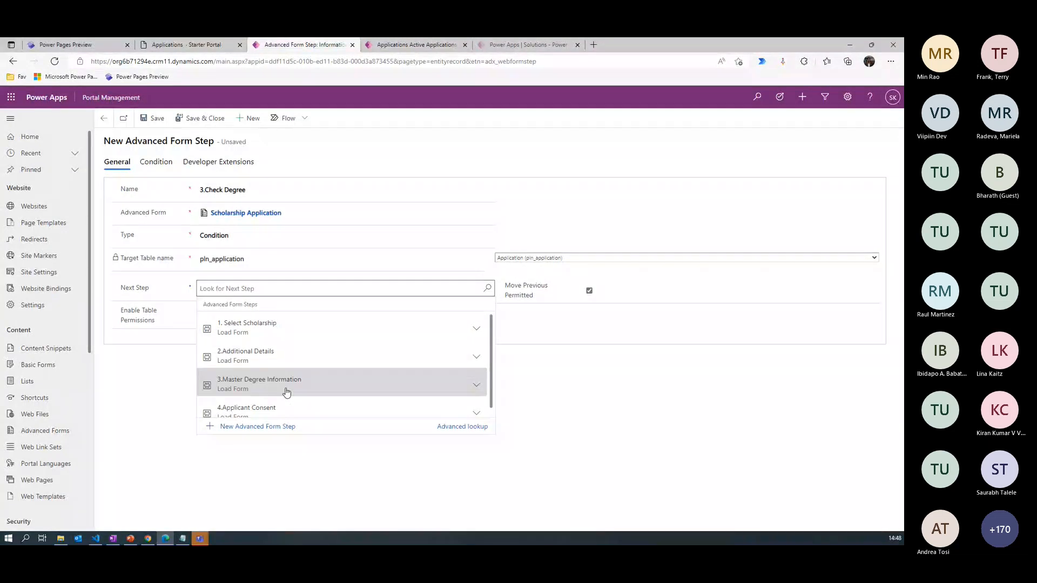
{"action": "left_click", "coordinate": [287, 393]}
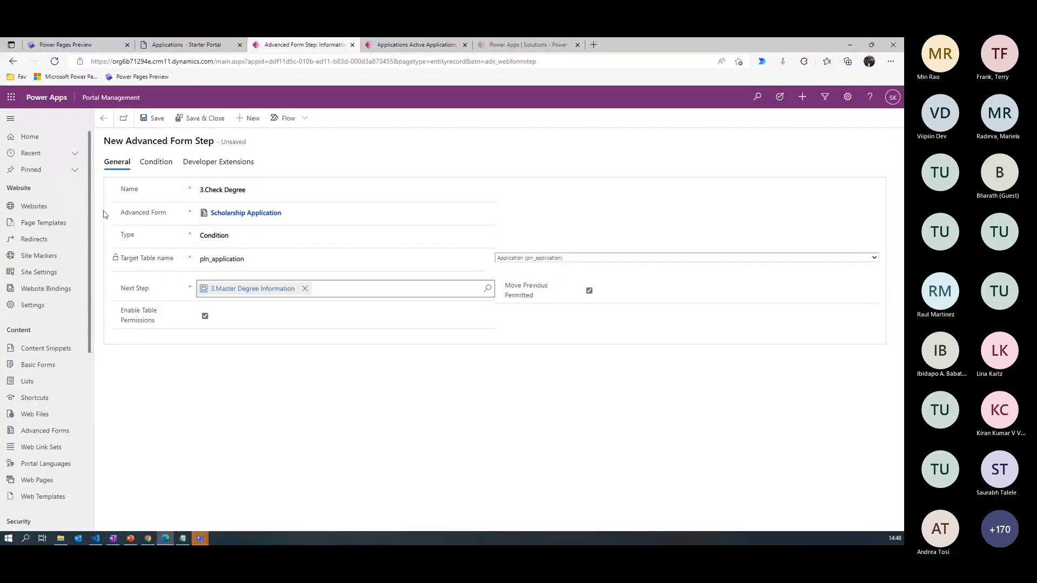
- Enter pln_degreetype == 893140001 as the condition expression of the 3.Check Degree step
{"action": "left_click", "coordinate": [158, 165]}
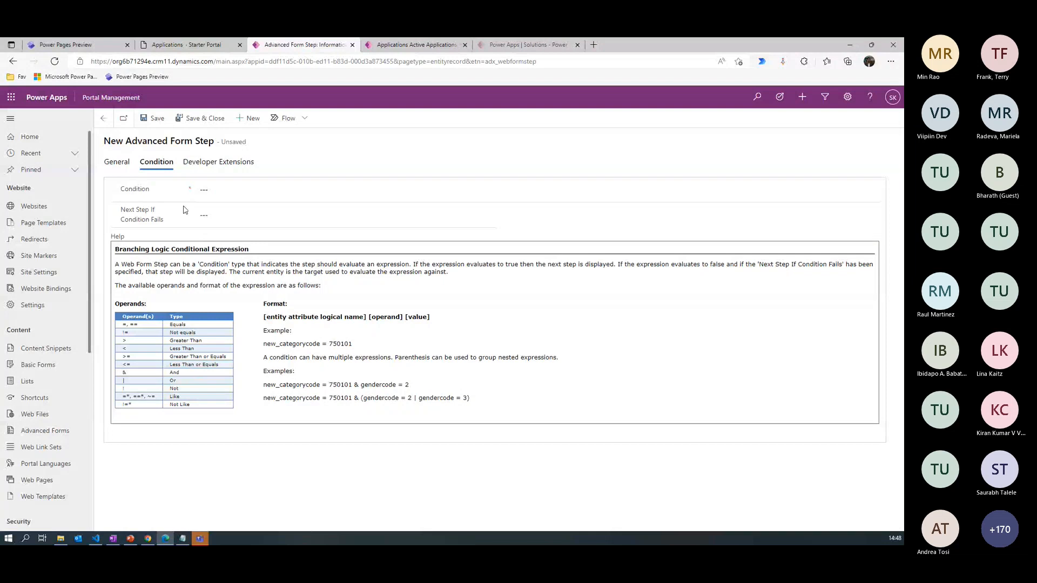
{"action": "left_click", "coordinate": [218, 215]}
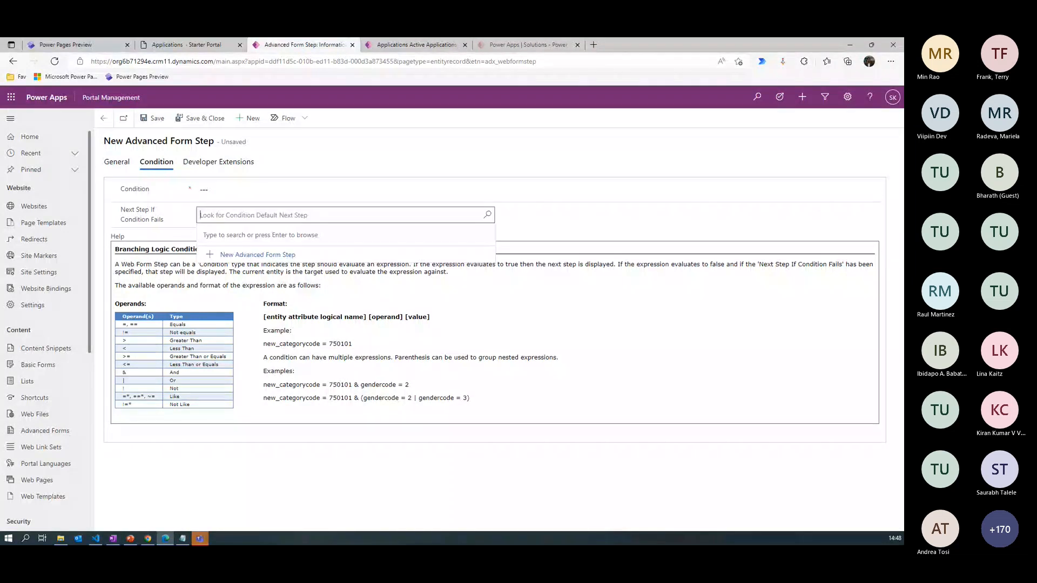
{"action": "left_click", "coordinate": [209, 190]}
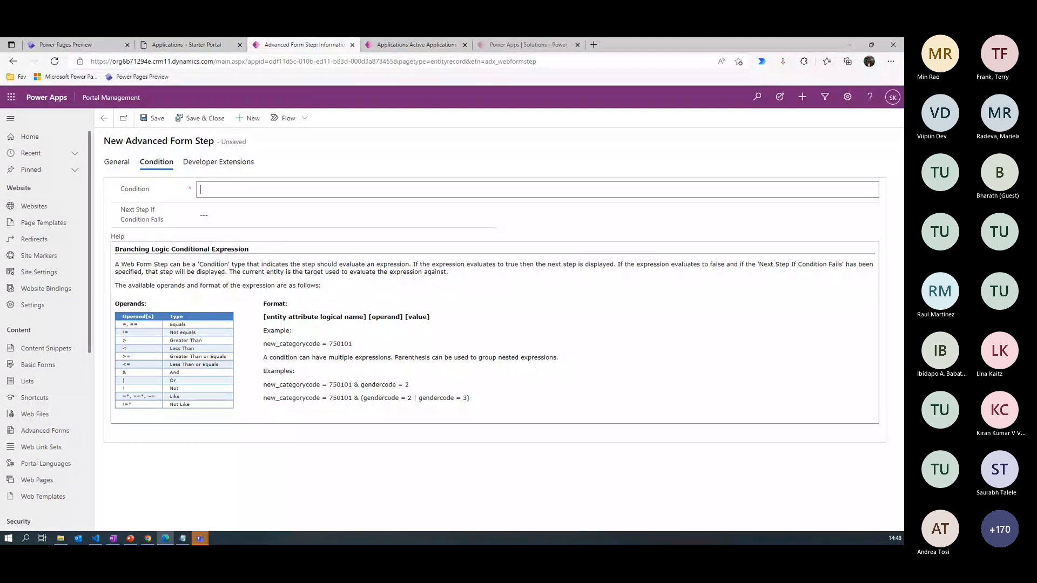
{"action": "key", "text": "alt+Tab"}
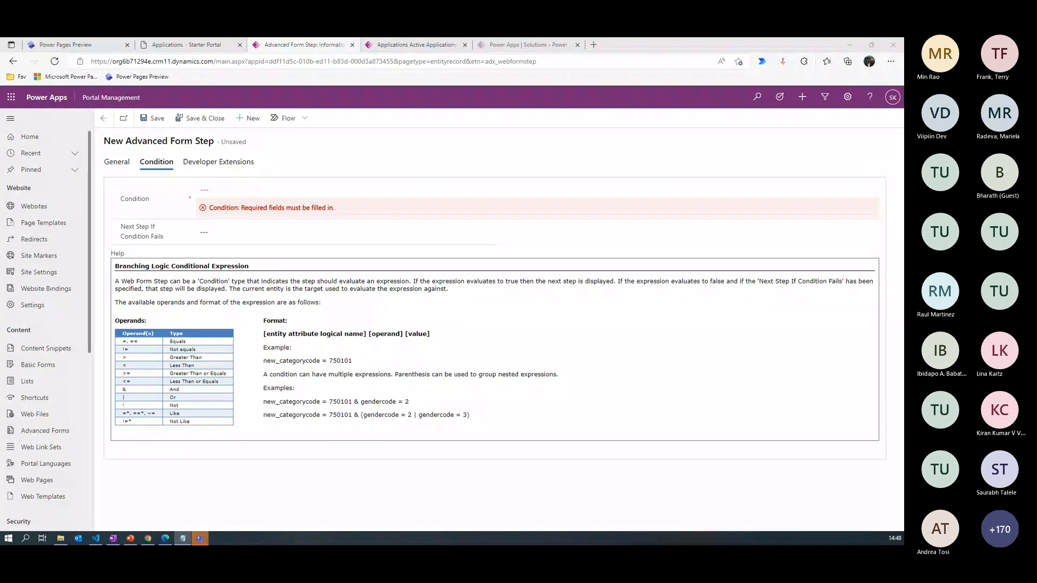
{"action": "left_click", "coordinate": [240, 194]}
{"action": "type", "text": "pln_degreetype == 893140001"}
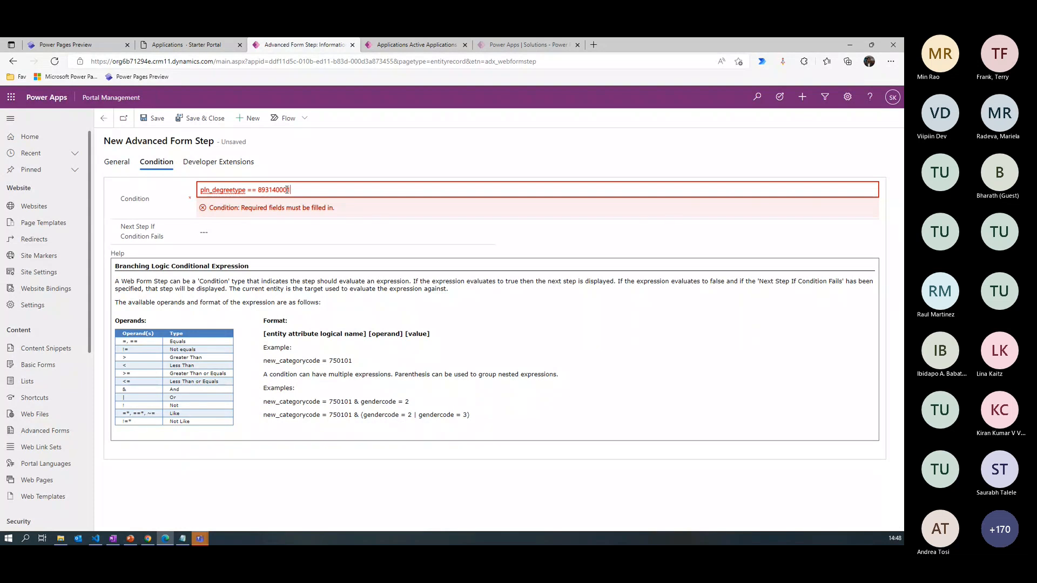
- Set 4.Applicant Consent as the next step if the condition fails, and save and close the 3.Check Degree step
{"action": "left_click", "coordinate": [223, 233]}
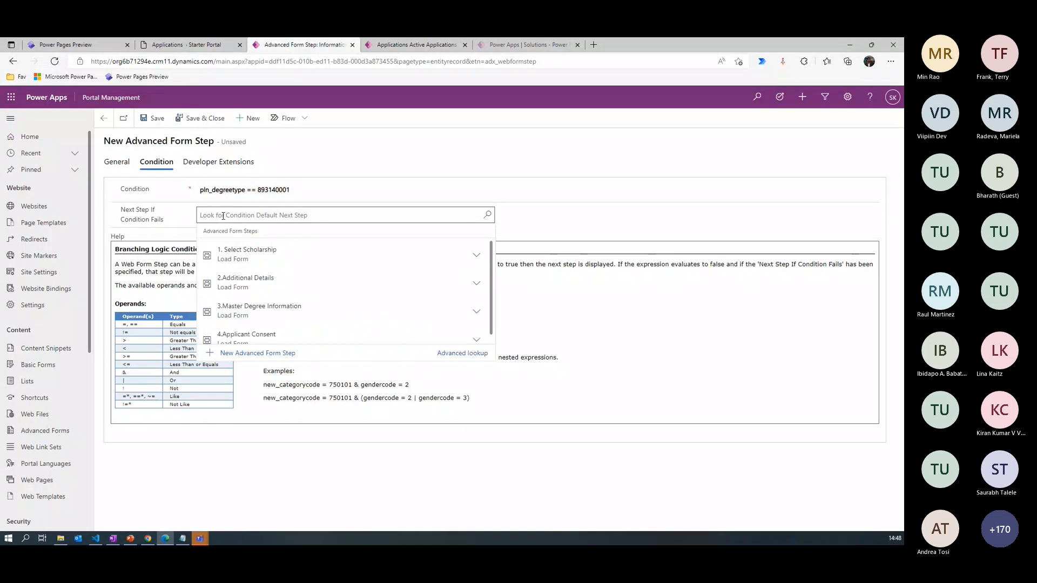
{"action": "left_click", "coordinate": [254, 338]}
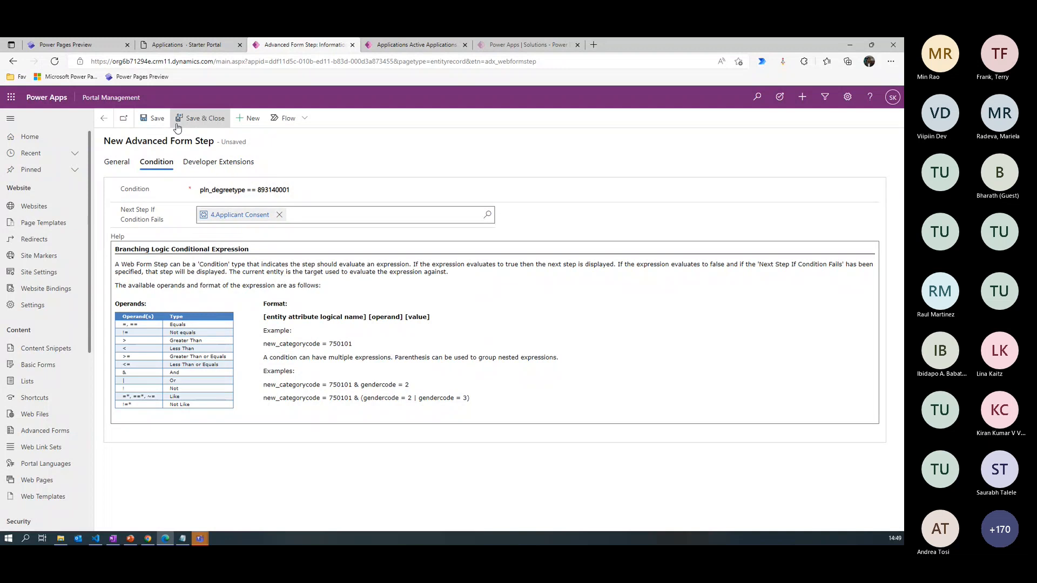
{"action": "left_click", "coordinate": [117, 162]}
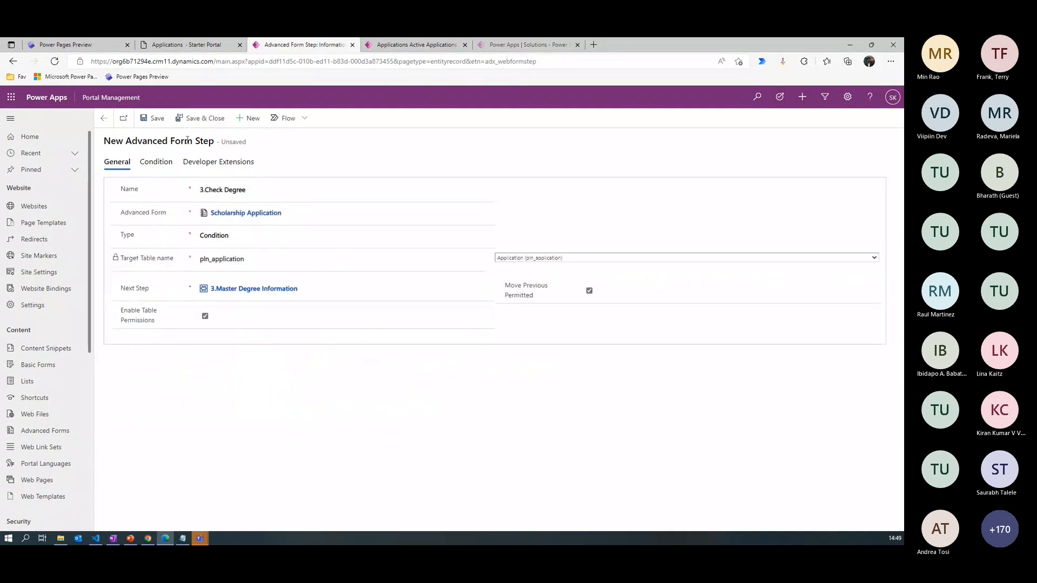
{"action": "left_click", "coordinate": [201, 118]}
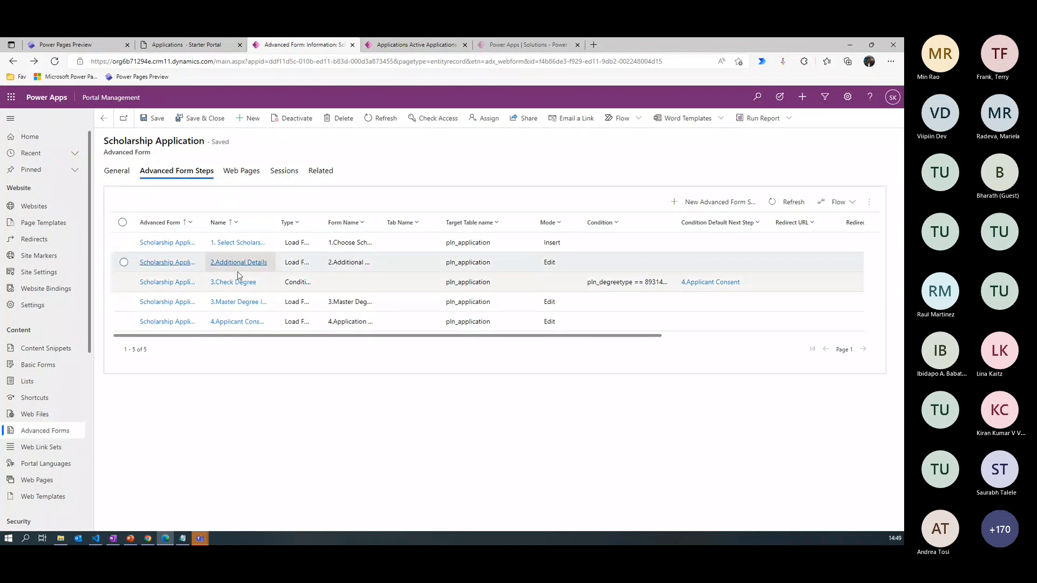
- Set the next step of 1. Select Scholarship to 2.Additional Details, and save and close it
{"action": "left_click", "coordinate": [241, 246]}
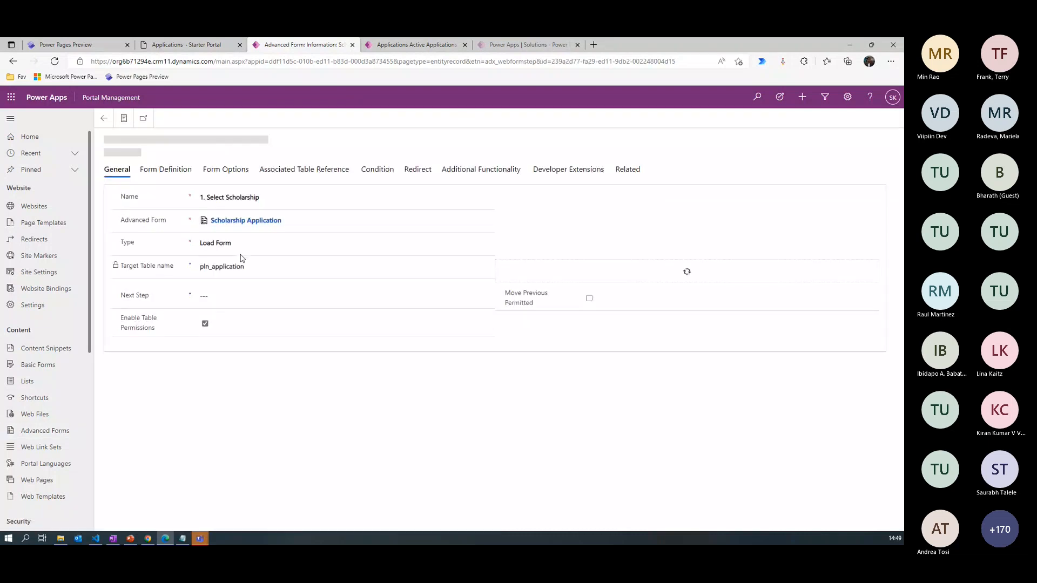
{"action": "left_click", "coordinate": [221, 297]}
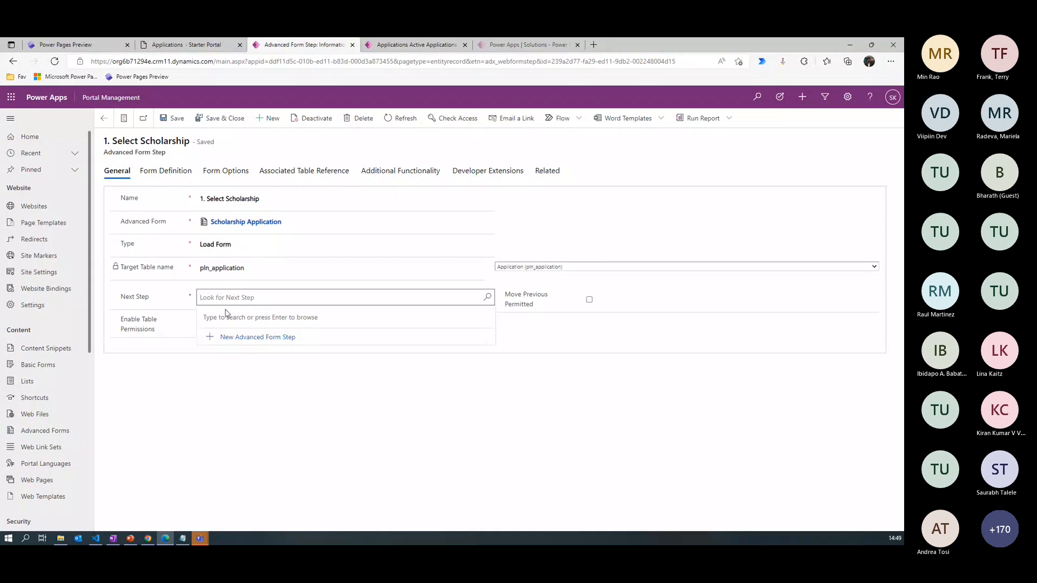
{"action": "key", "text": "Return"}
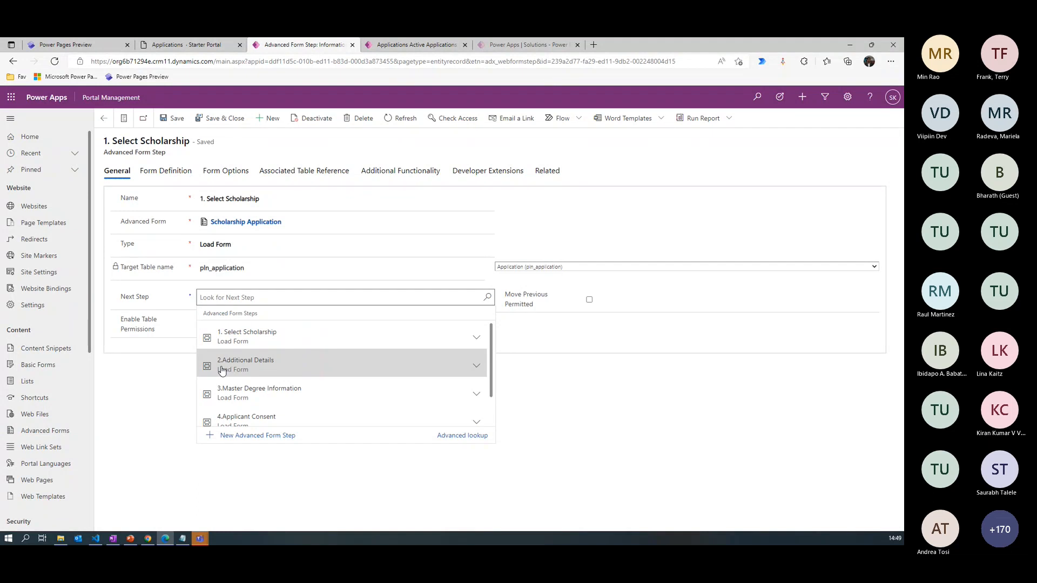
{"action": "left_click", "coordinate": [281, 370]}
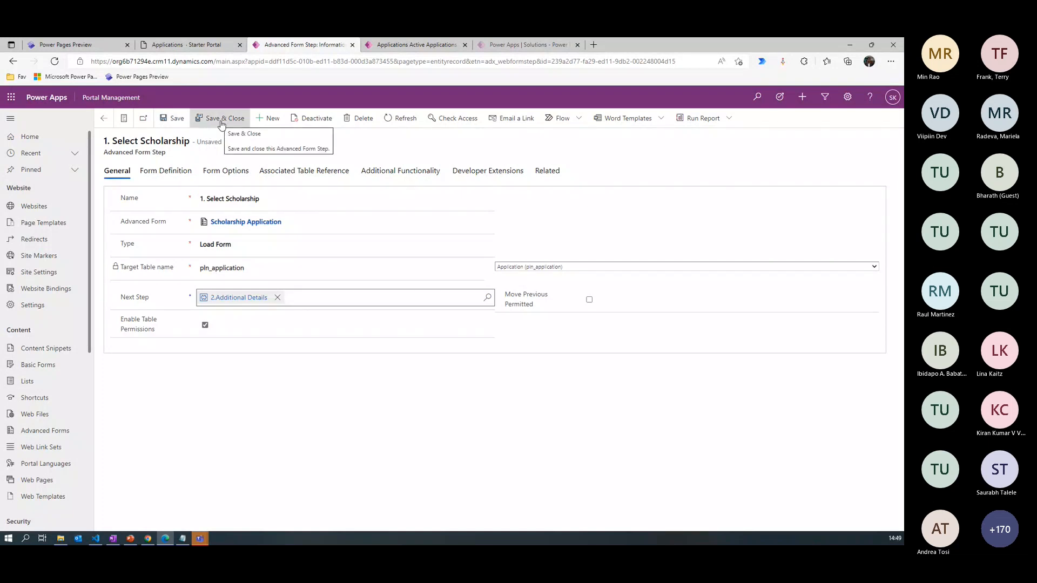
{"action": "left_click", "coordinate": [222, 123]}
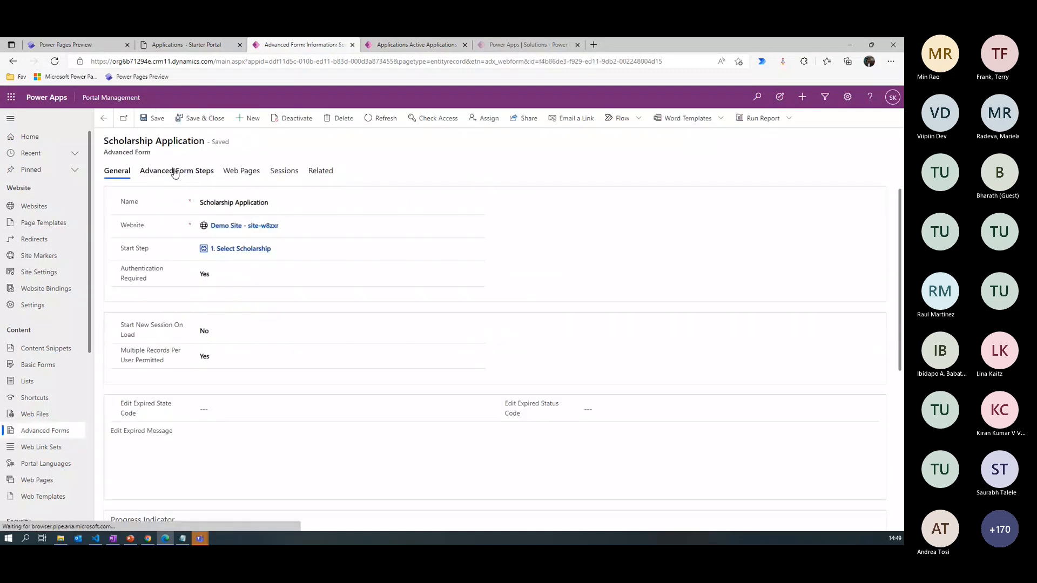
- Open the 2.Additional Details step from the form's list of steps and set its next step to 3.Check Degree
{"action": "left_click", "coordinate": [175, 171]}
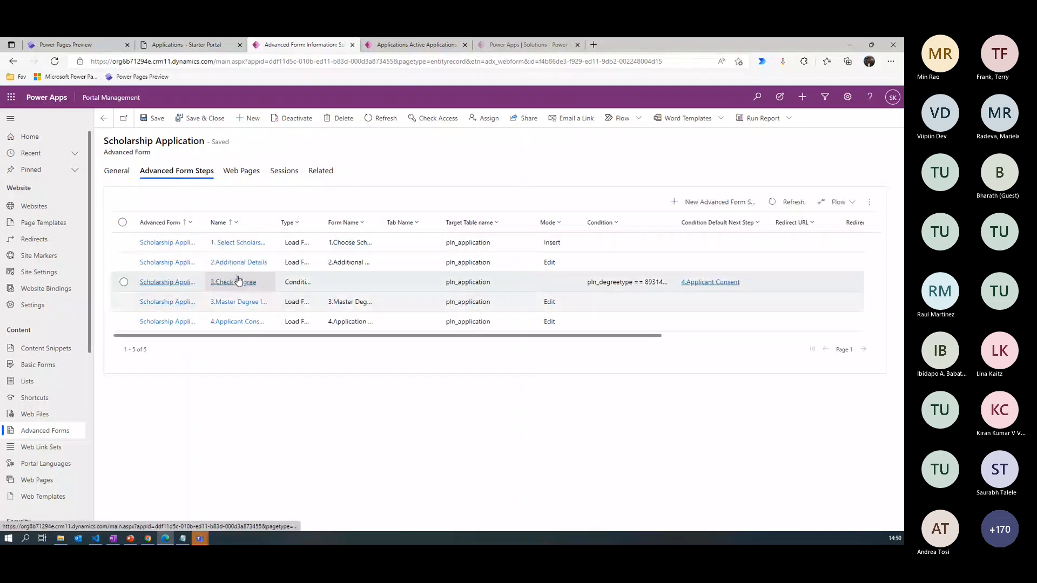
{"action": "left_click", "coordinate": [244, 263]}
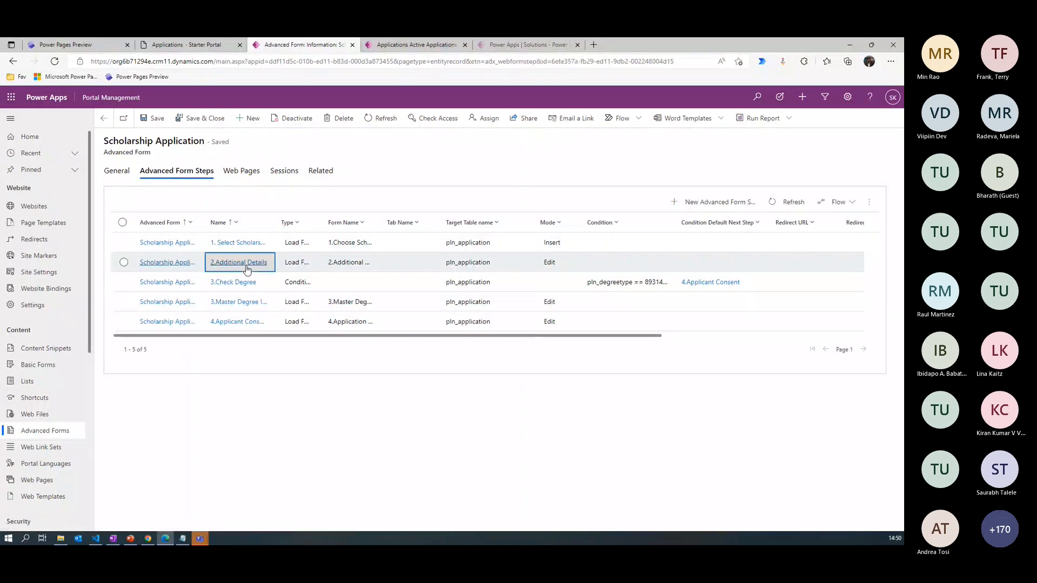
{"action": "left_click", "coordinate": [222, 298]}
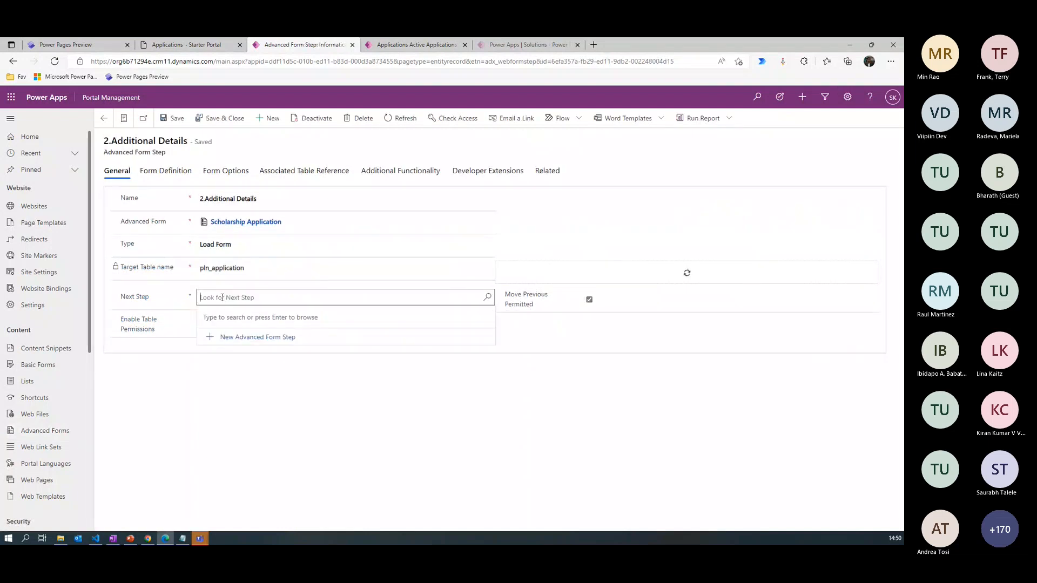
{"action": "key", "text": "Return"}
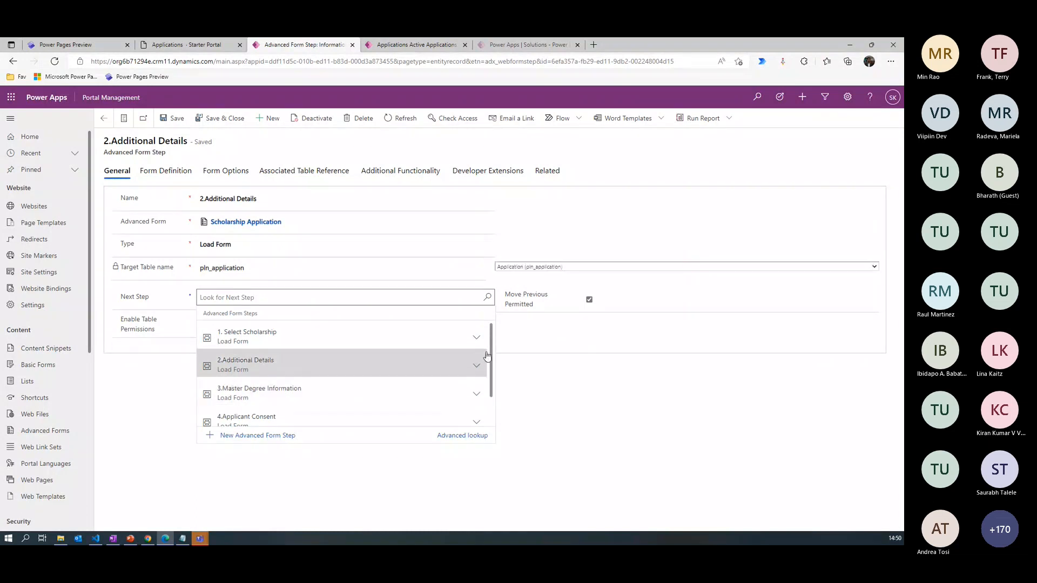
{"action": "scroll", "coordinate": [493, 361], "scroll_direction": "down", "scroll_amount": 1}
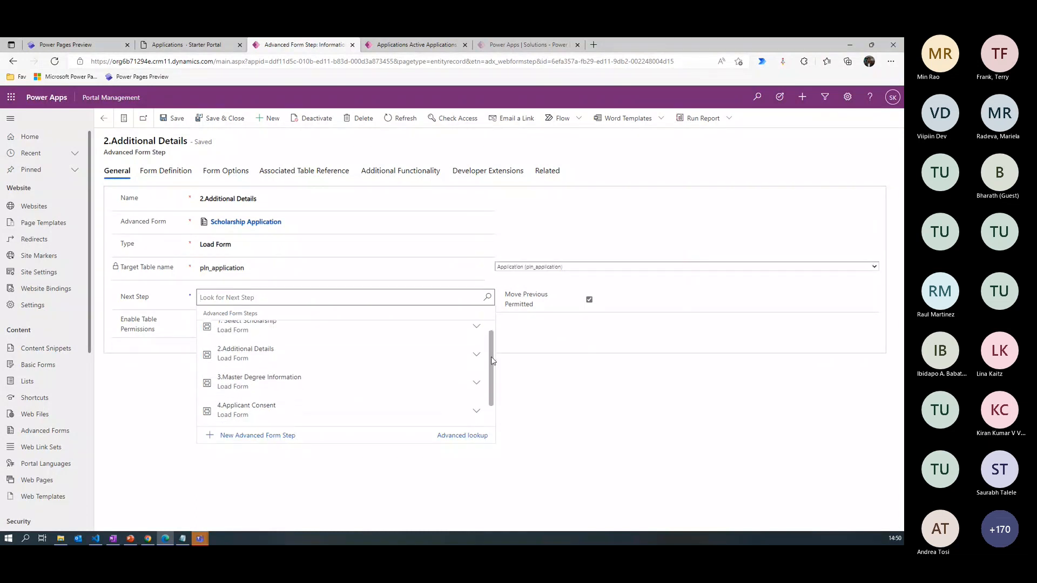
{"action": "scroll", "coordinate": [492, 360], "scroll_direction": "up", "scroll_amount": 1}
{"action": "scroll", "coordinate": [492, 342], "scroll_direction": "down", "scroll_amount": 1}
{"action": "left_click", "coordinate": [262, 416]}
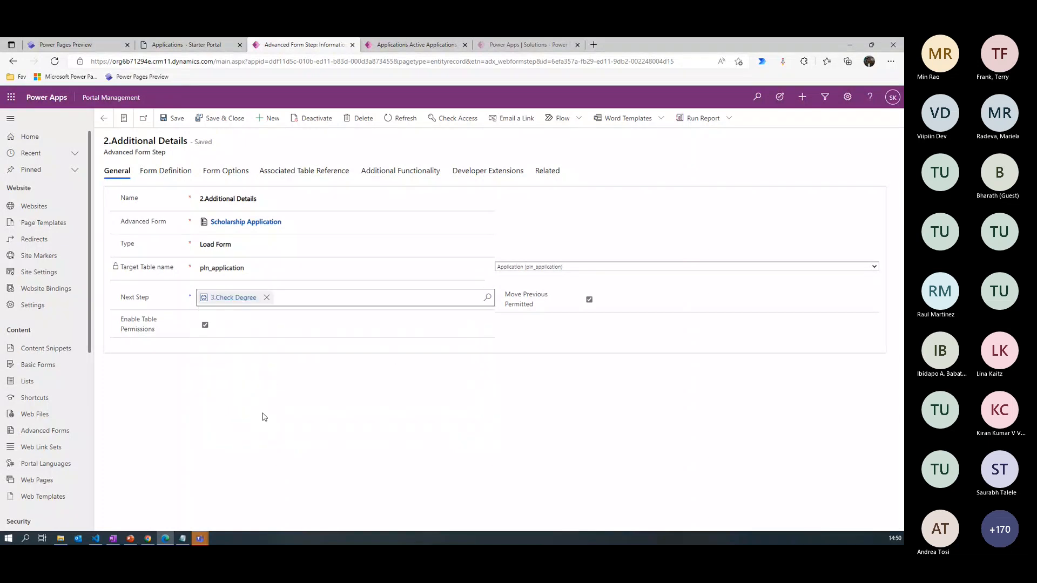
- Set the entity source step of 2.Additional Details to 1. Select Scholarship, save it, and return to the parent form's list of steps
{"action": "left_click", "coordinate": [165, 172]}
{"action": "left_click", "coordinate": [215, 406]}
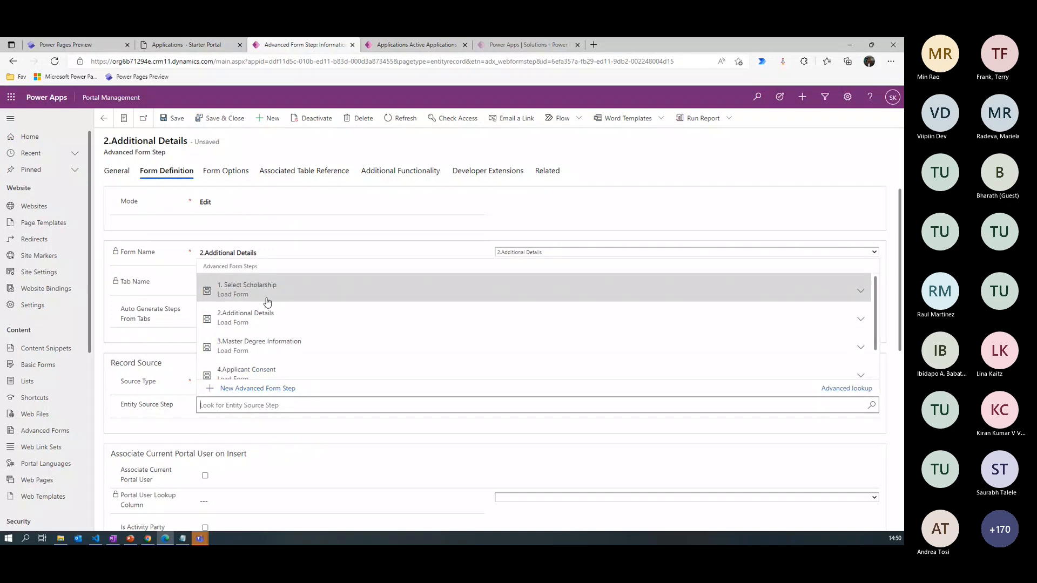
{"action": "left_click", "coordinate": [274, 290]}
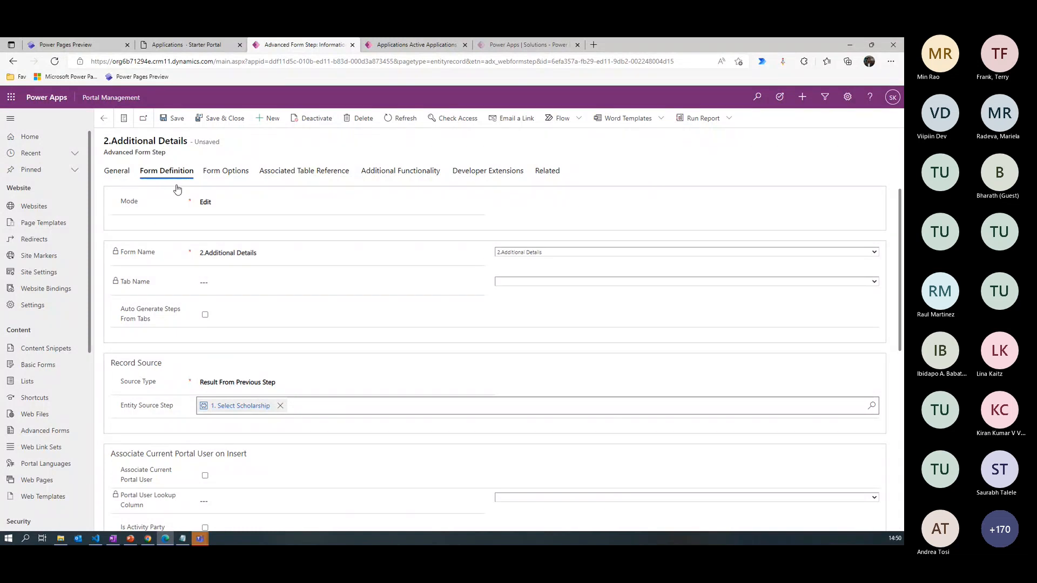
{"action": "left_click", "coordinate": [116, 171]}
{"action": "left_click", "coordinate": [172, 118]}
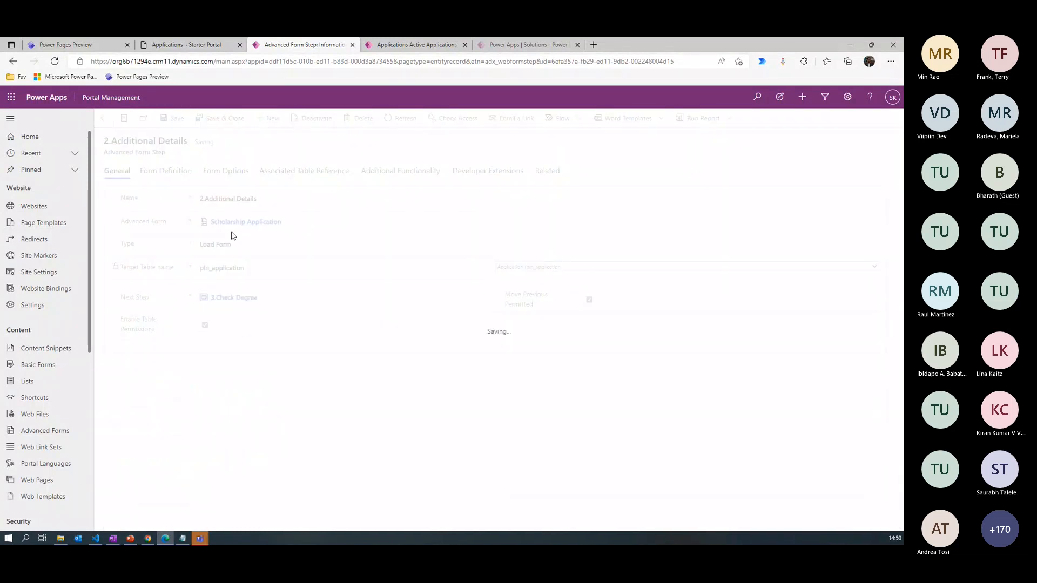
{"action": "left_click", "coordinate": [245, 222]}
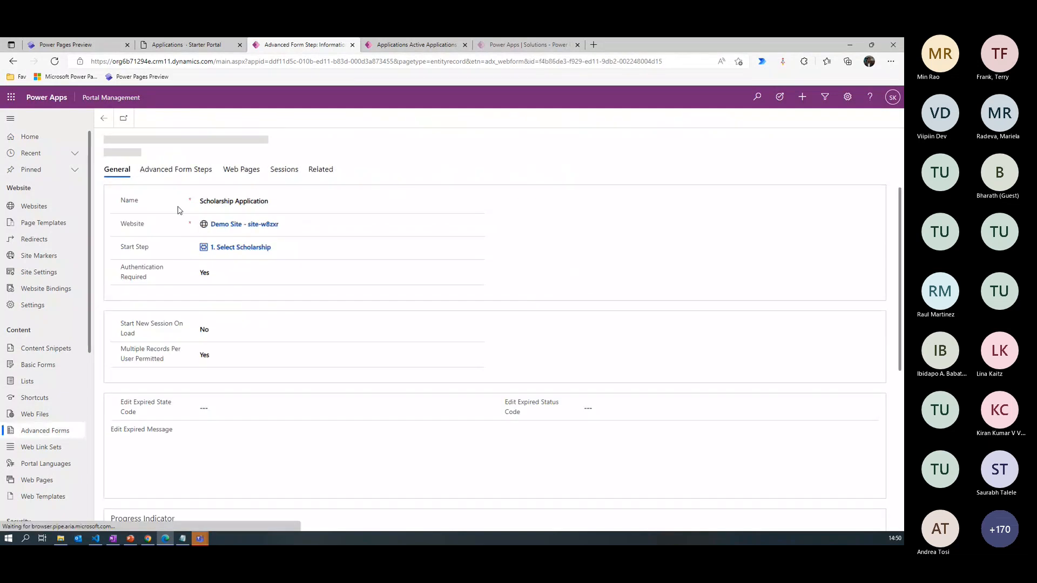
{"action": "left_click", "coordinate": [176, 172]}
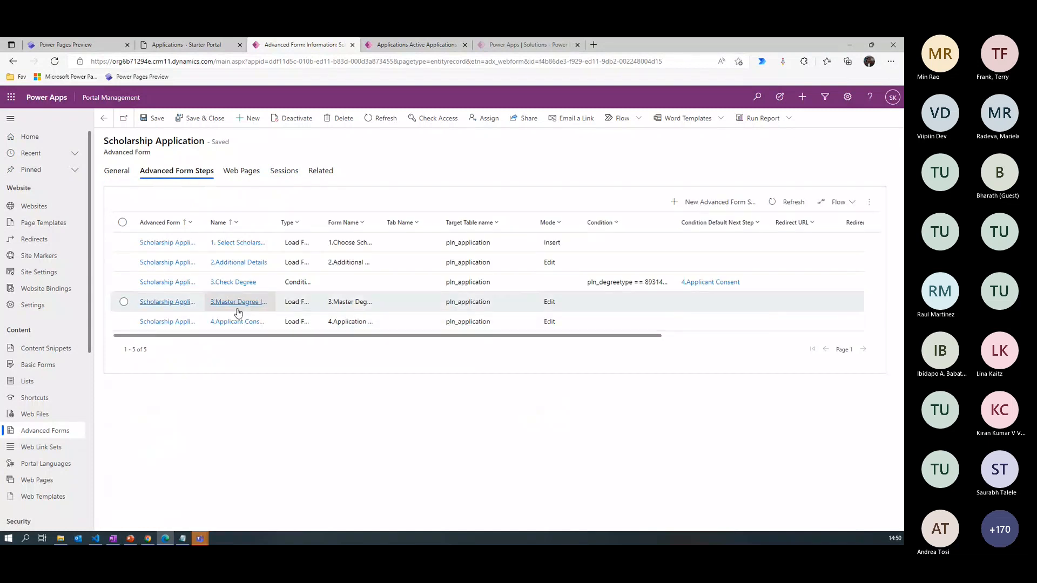
- Open the 3.Master Degree Information step and set its next step to 4.Applicant Consent
{"action": "left_click", "coordinate": [236, 303]}
{"action": "left_click", "coordinate": [212, 296]}
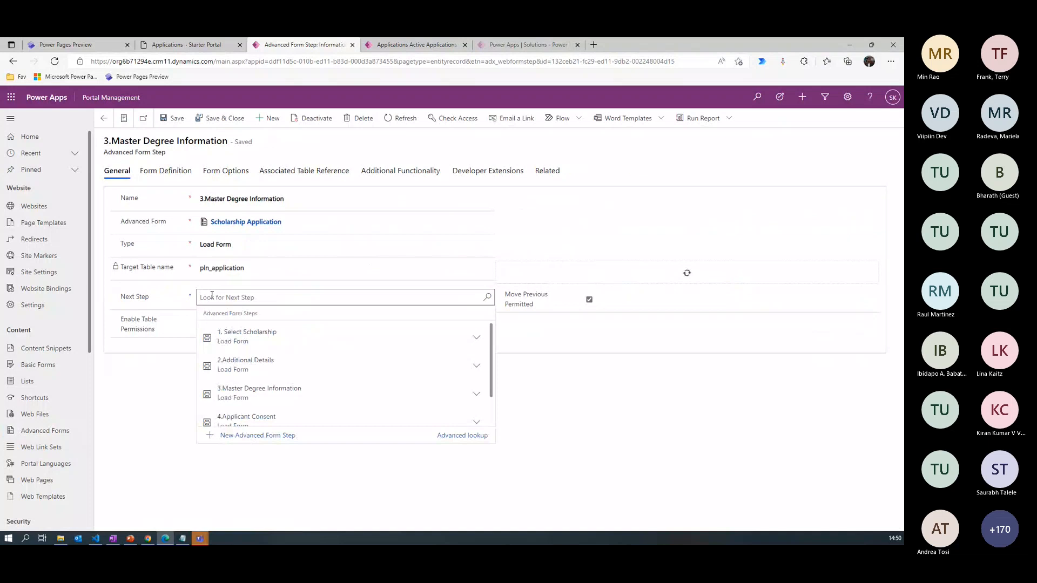
{"action": "left_click", "coordinate": [302, 417]}
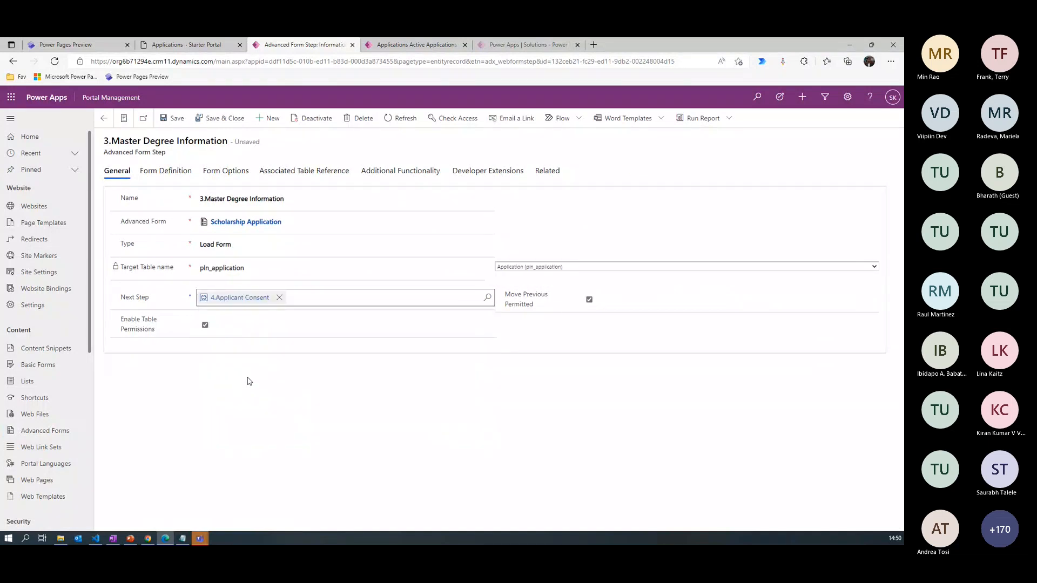
- Set the entity source step of 3.Master Degree Information to 2.Additional Details, save it, and return to the parent form's list of steps
{"action": "left_click", "coordinate": [173, 172]}
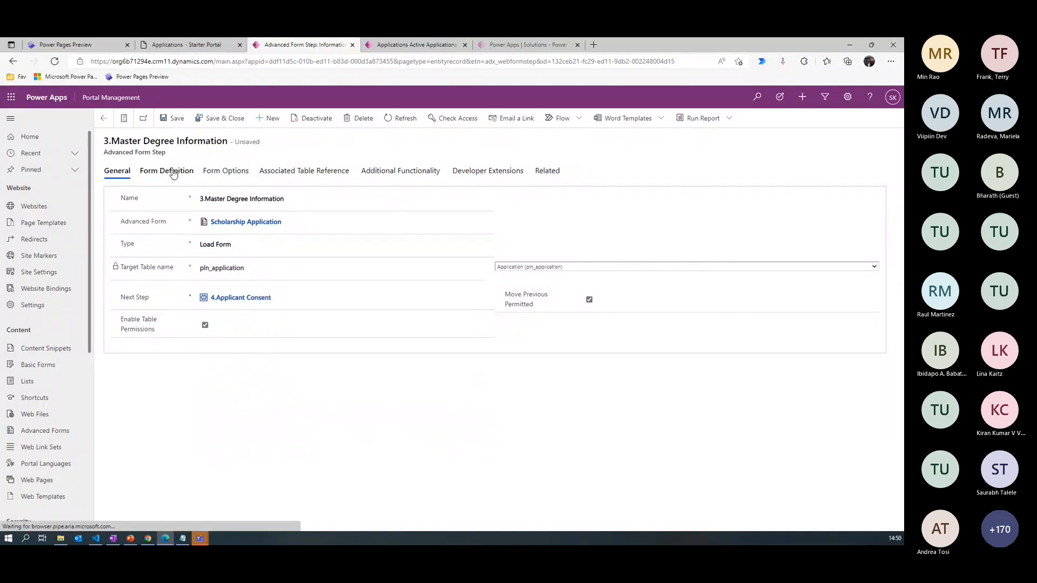
{"action": "left_click", "coordinate": [221, 405]}
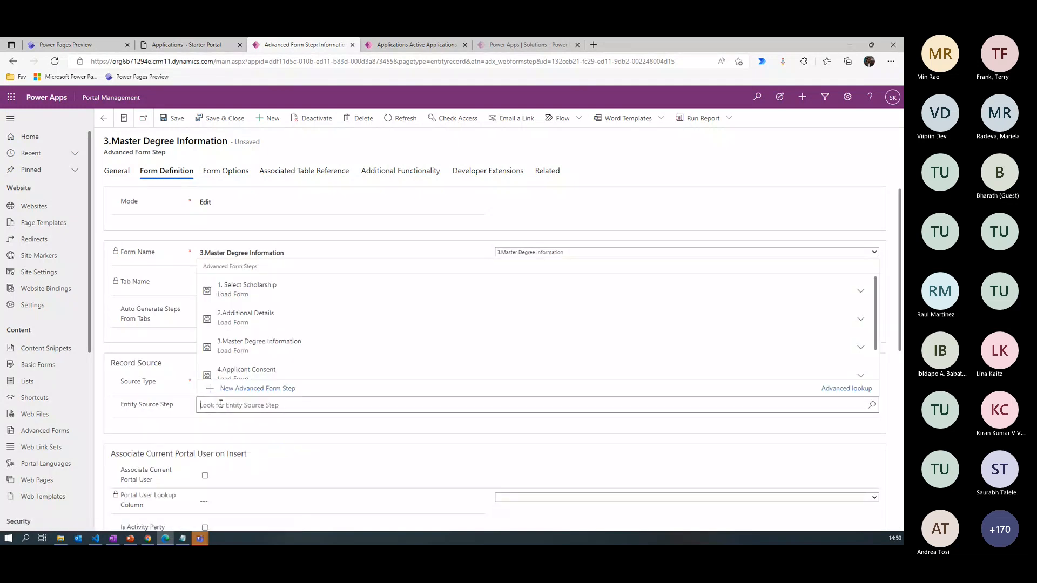
{"action": "left_click", "coordinate": [259, 319]}
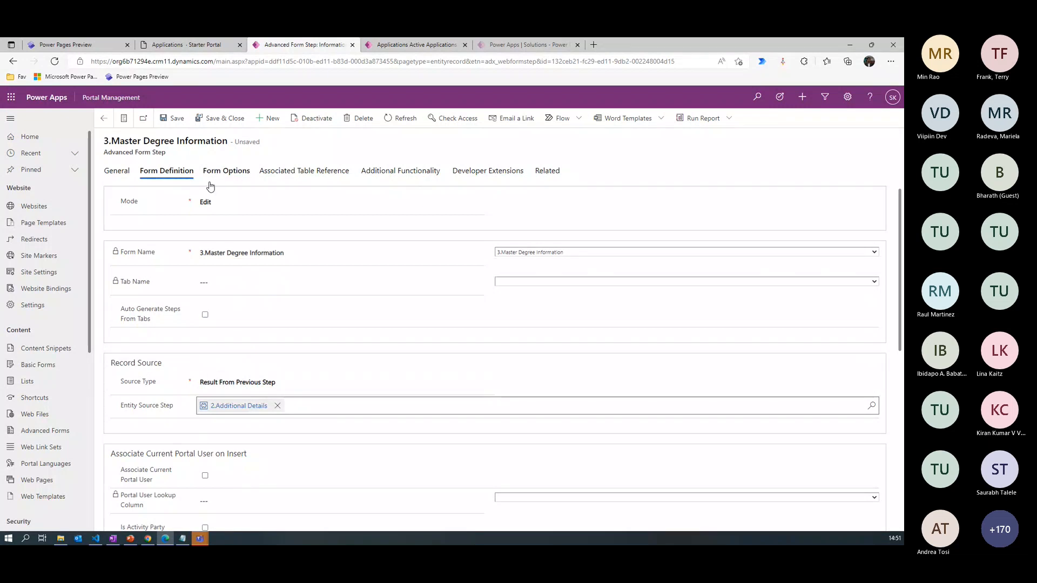
{"action": "left_click", "coordinate": [117, 172]}
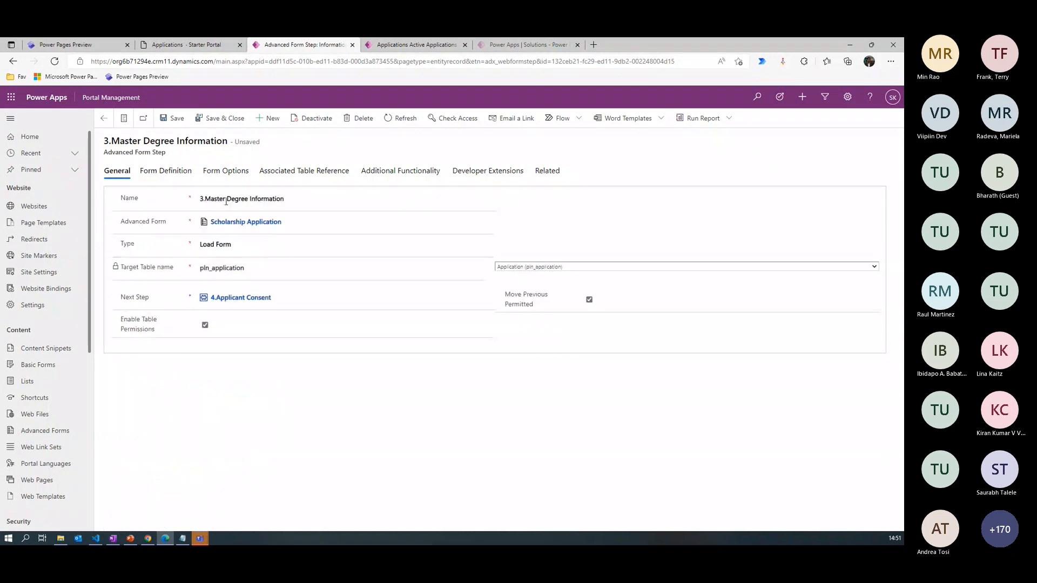
{"action": "left_click", "coordinate": [176, 118]}
{"action": "left_click", "coordinate": [243, 221]}
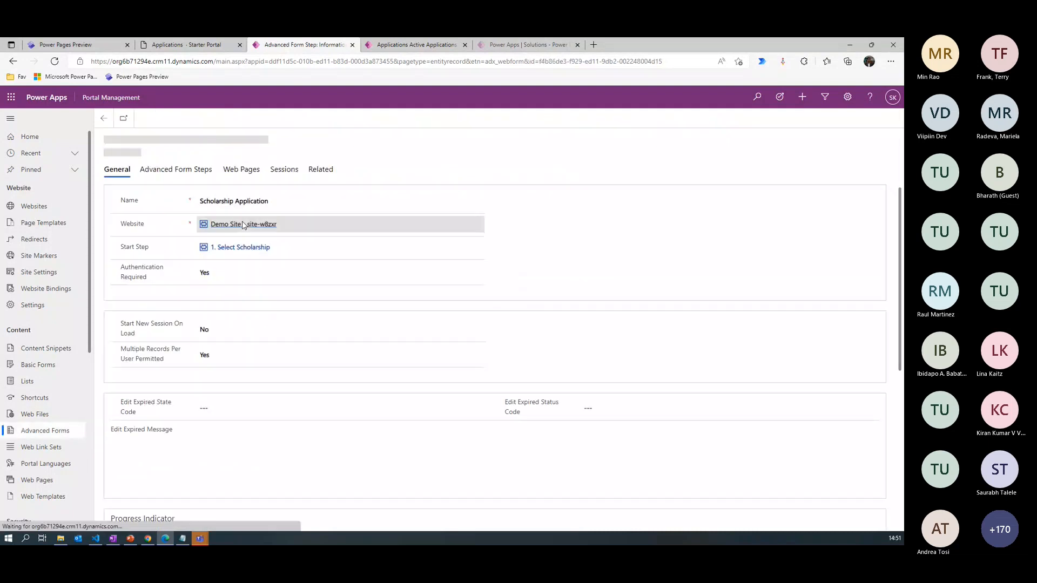
{"action": "left_click", "coordinate": [181, 174]}
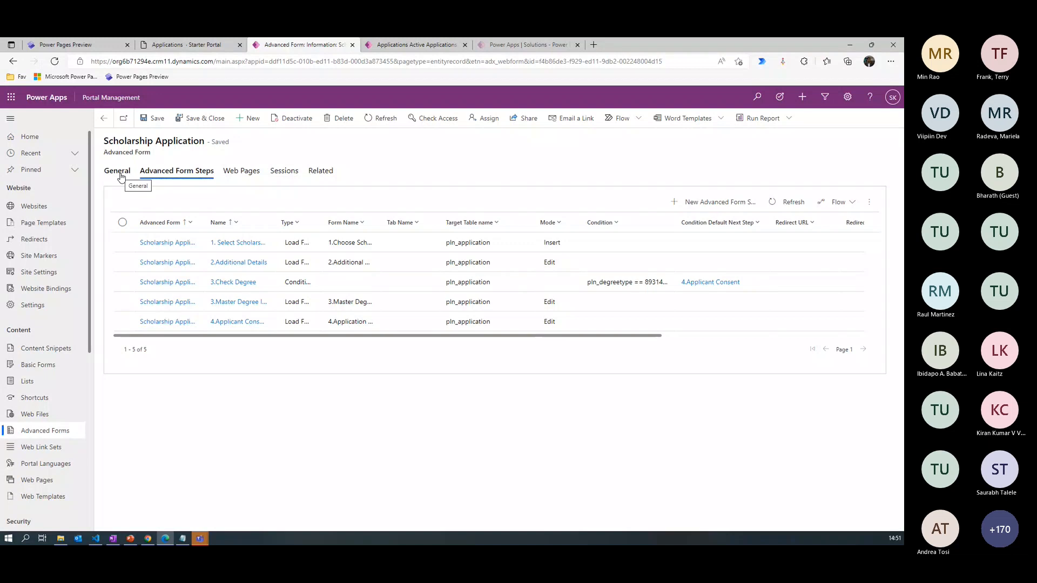
- Switch to the Power Pages design studio, open the Demo Site's Home page for editing, and reload the studio
{"action": "left_click", "coordinate": [91, 45]}
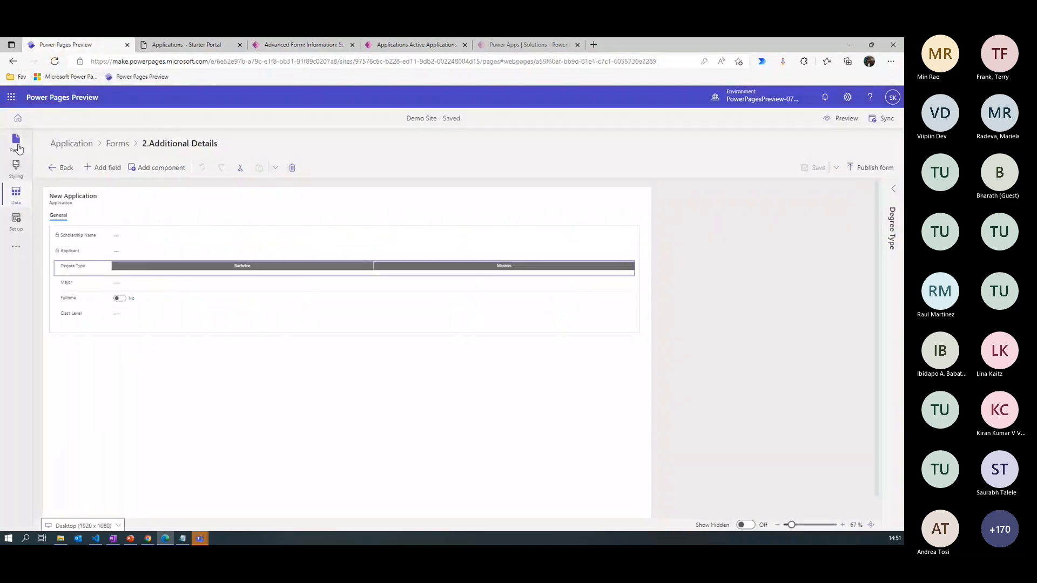
{"action": "left_click", "coordinate": [17, 148]}
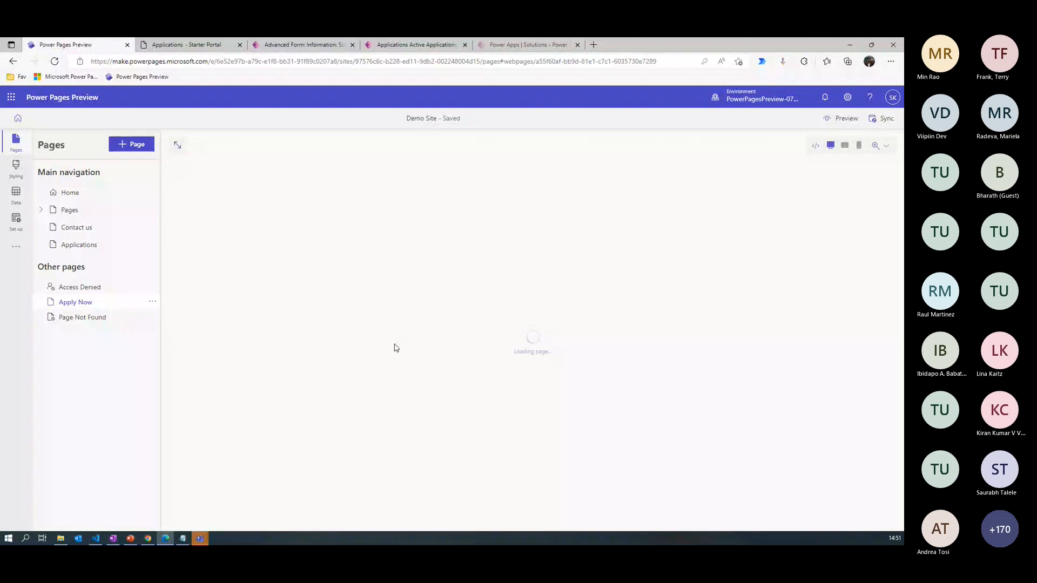
{"action": "left_click", "coordinate": [72, 197]}
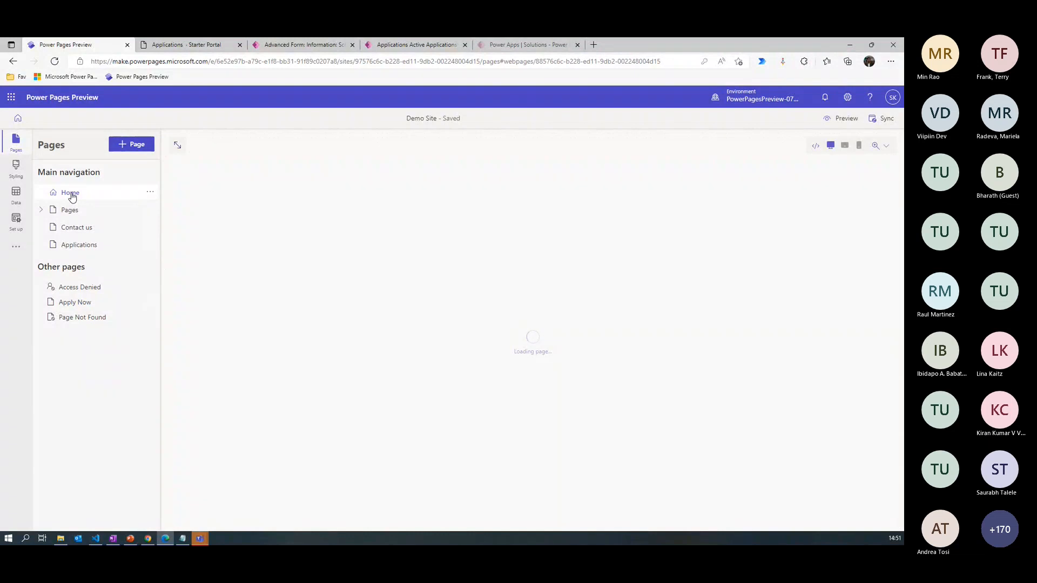
{"action": "left_click", "coordinate": [55, 63]}
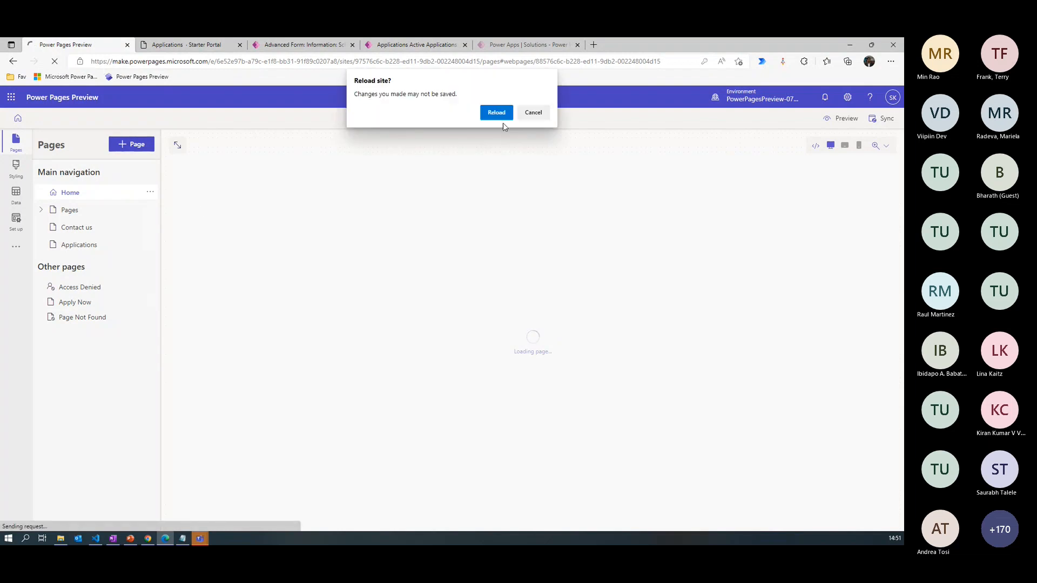
{"action": "left_click", "coordinate": [502, 114]}
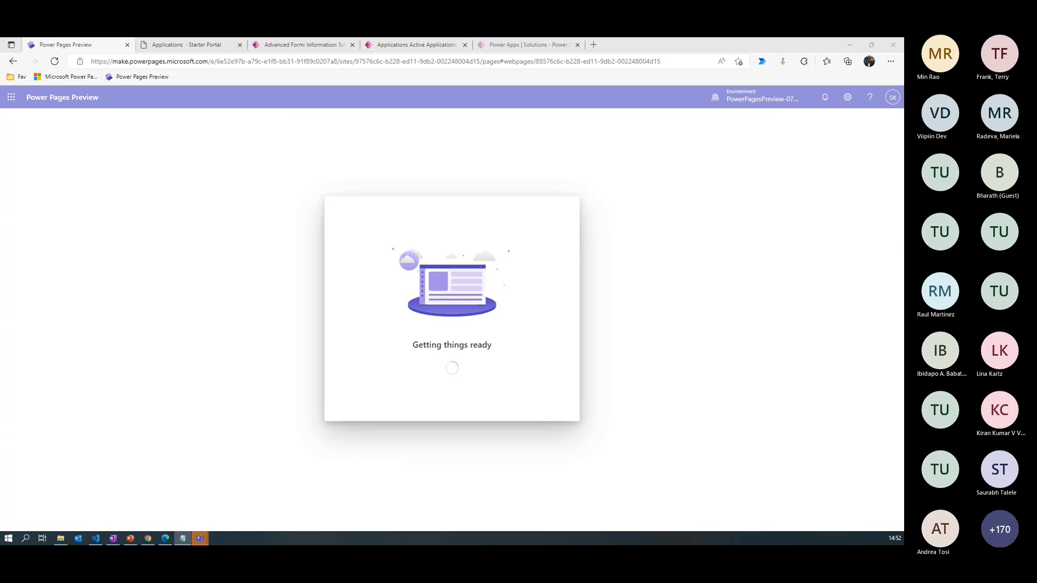
- Sync the Demo Site's configuration in the design studio once the Home page has loaded
{"action": "key", "text": "alt+Tab"}
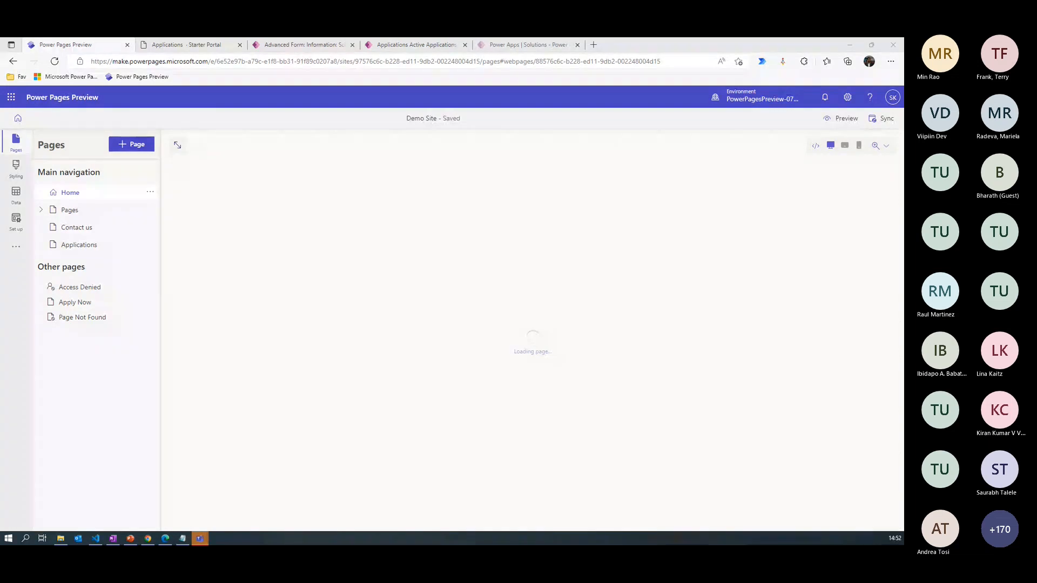
{"action": "left_click", "coordinate": [394, 358]}
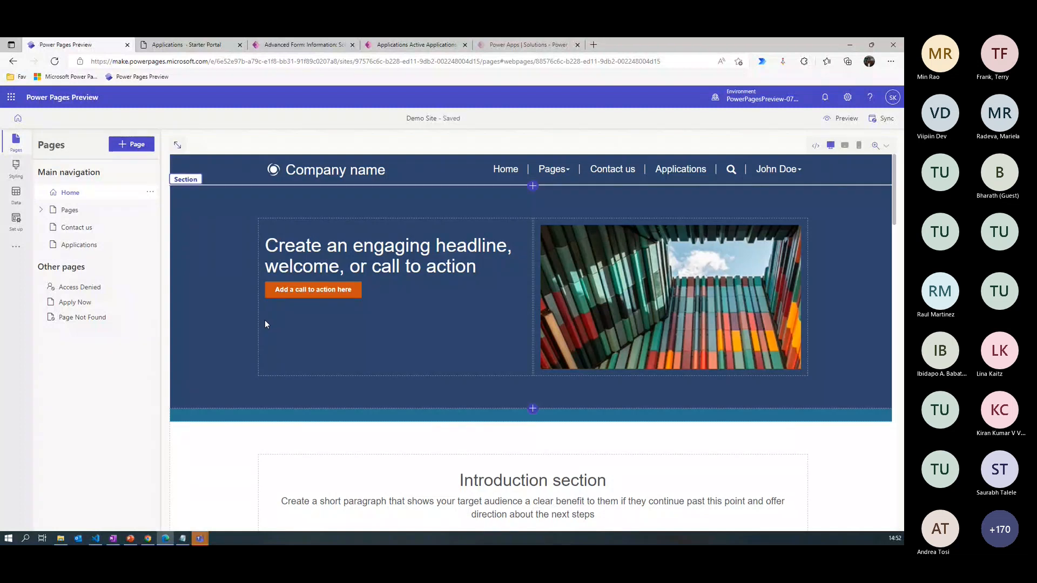
{"action": "left_click", "coordinate": [882, 118]}
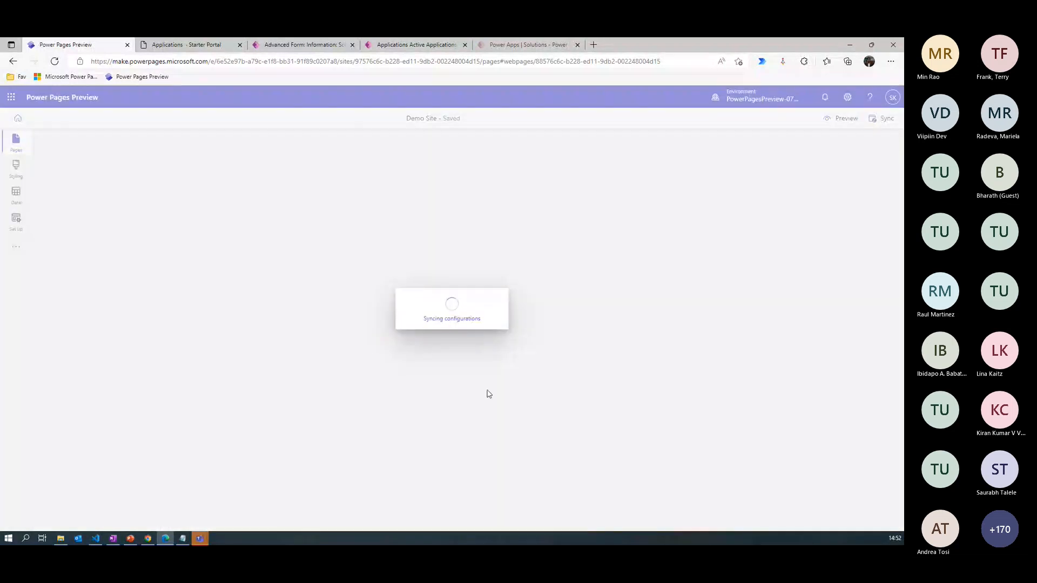
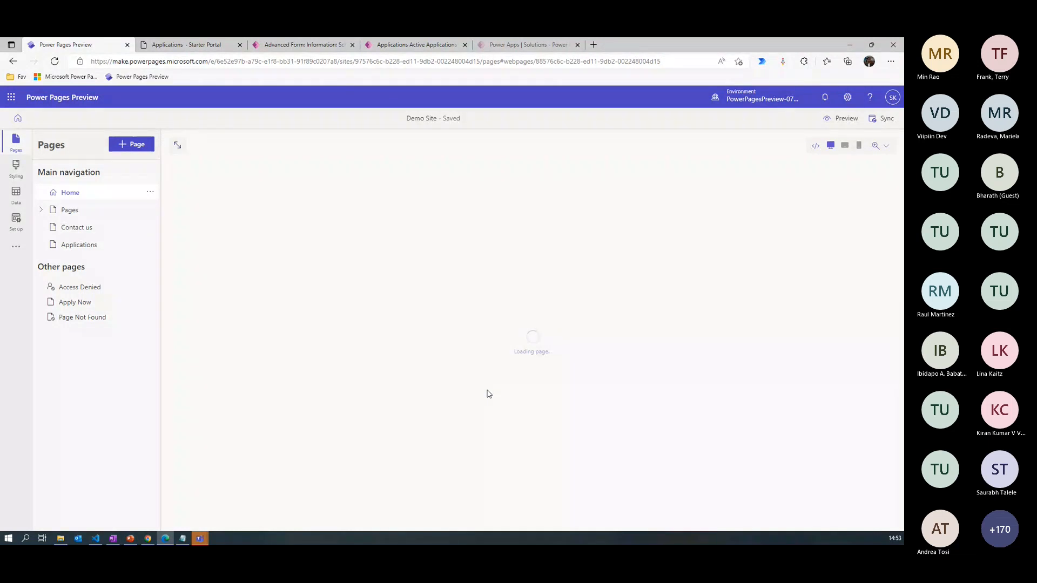
- View the Applications and Apply Now pages in the design studio, and preview Apply Now at desktop size
{"action": "left_click", "coordinate": [87, 249]}
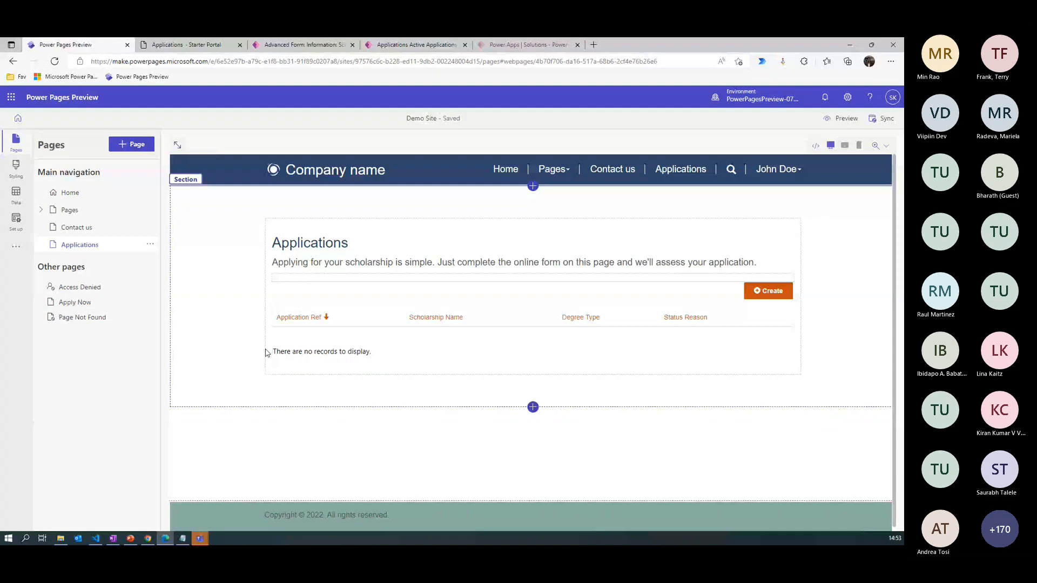
{"action": "left_click", "coordinate": [75, 302]}
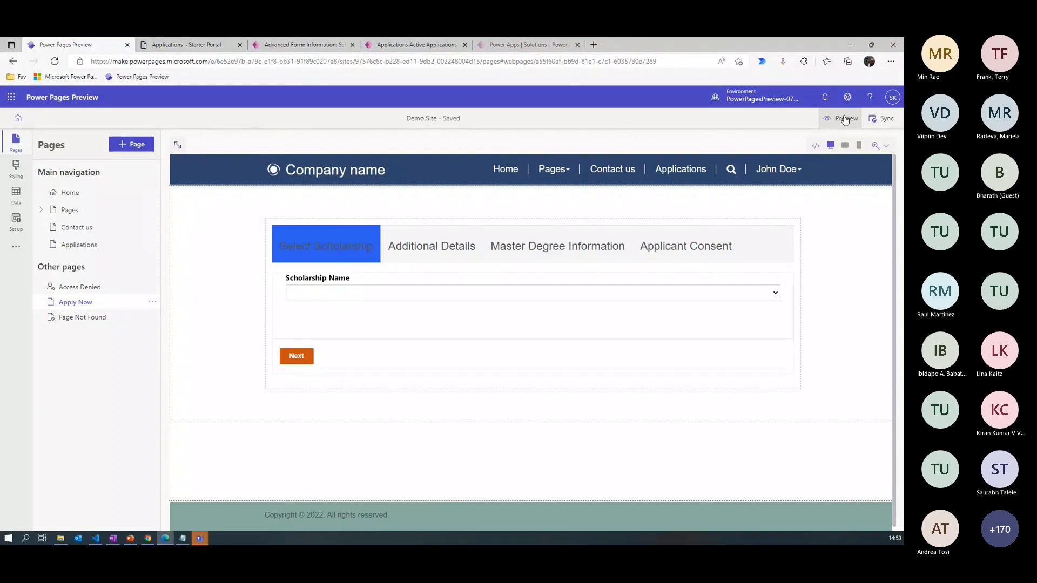
{"action": "left_click", "coordinate": [846, 119]}
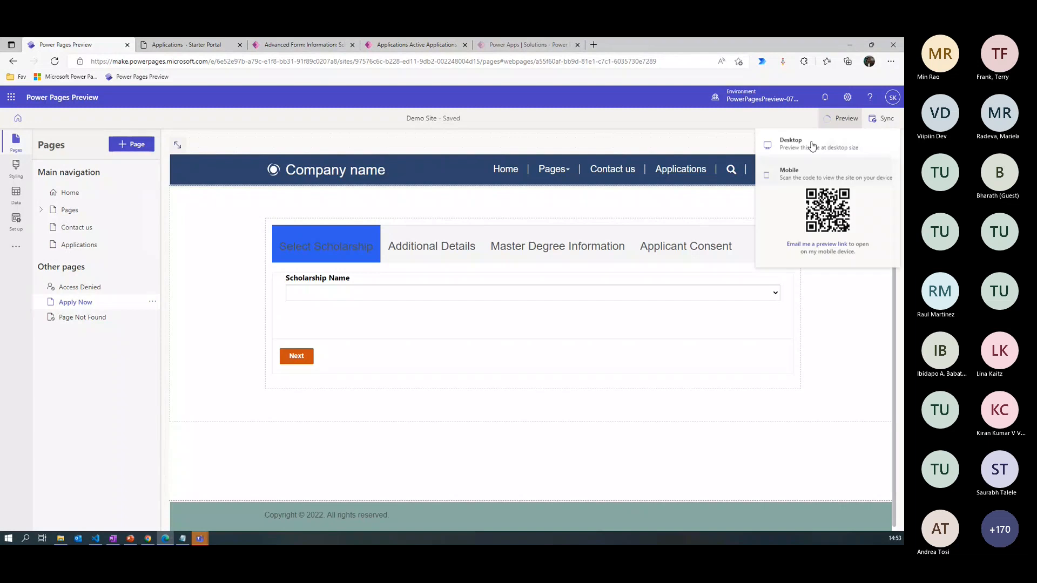
{"action": "left_click", "coordinate": [819, 149]}
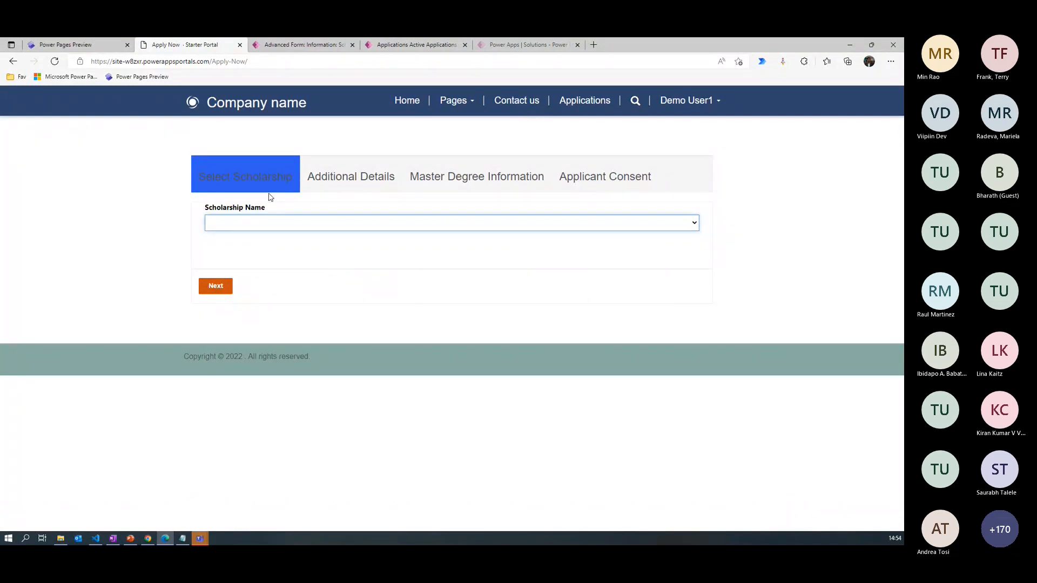
- Select The Chevening Scholarships as the scholarship name and continue to Additional Details
{"action": "left_click", "coordinate": [502, 229]}
{"action": "left_click", "coordinate": [268, 257]}
{"action": "left_click", "coordinate": [220, 290]}
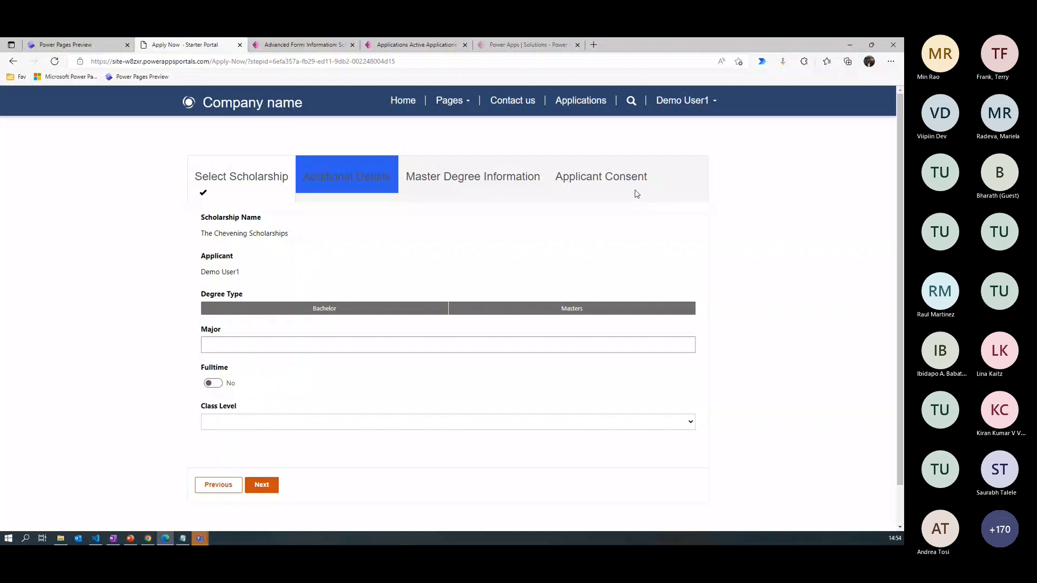
- Set the degree type to Bachelor and enter Computer Science as the major
{"action": "left_click", "coordinate": [325, 310]}
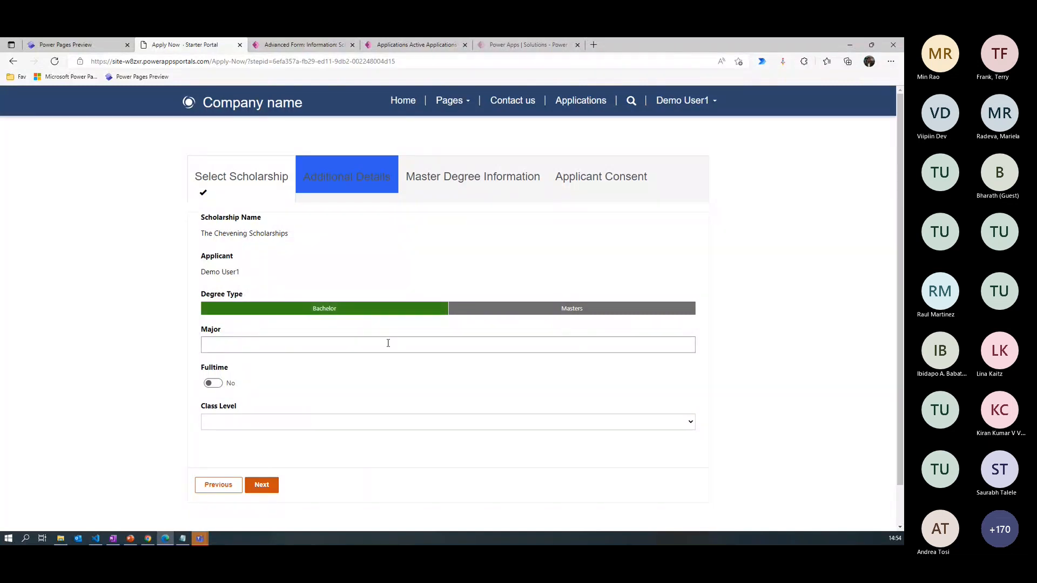
{"action": "left_click", "coordinate": [380, 348]}
{"action": "type", "text": "Comu"}
{"action": "key", "text": "BackSpace"}
{"action": "type", "text": "o"}
{"action": "key", "text": "BackSpace"}
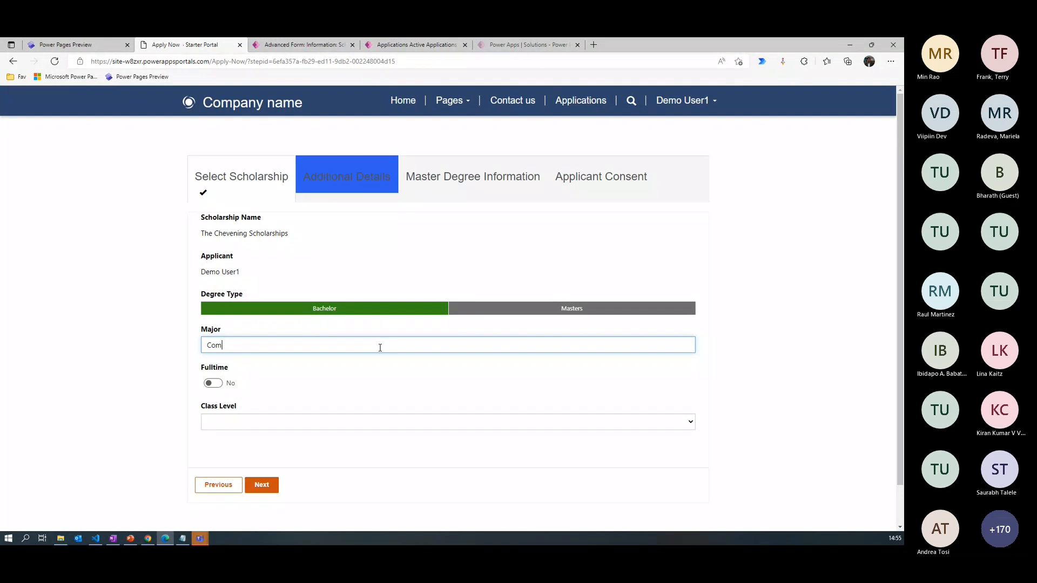
{"action": "type", "text": "puter Science"}
- Turn on Fulltime and set the class level to Senior
{"action": "left_click", "coordinate": [214, 384]}
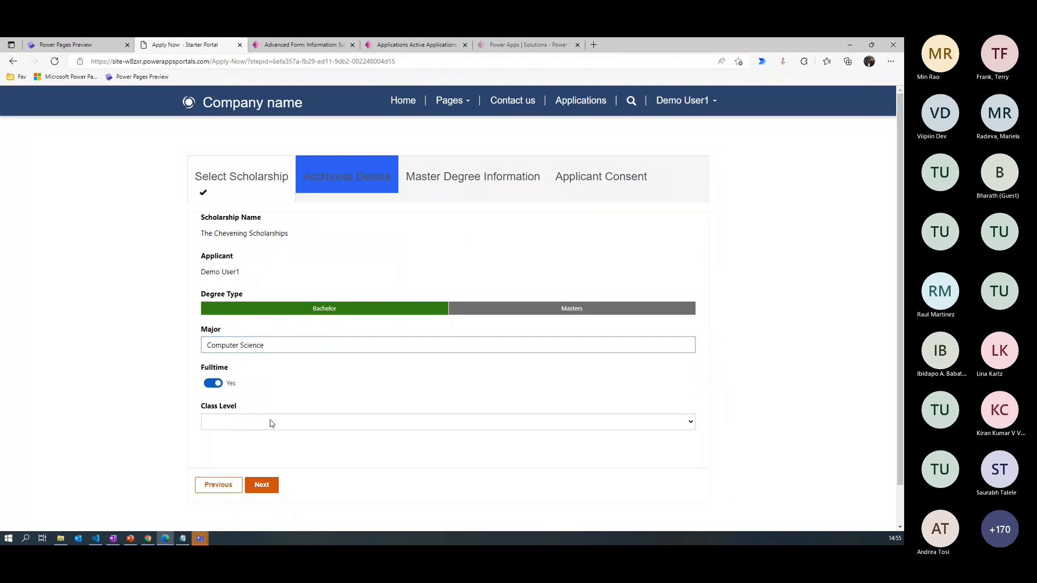
{"action": "left_click", "coordinate": [272, 424]}
{"action": "left_click", "coordinate": [244, 458]}
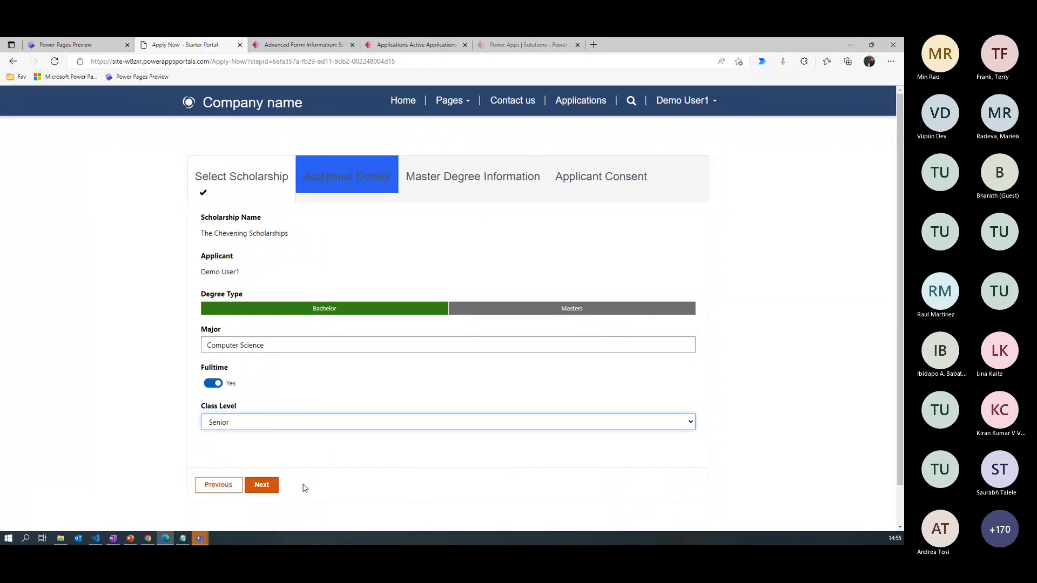
- Submit the Bachelor application with consent and signature left empty, and open the portal's Applications list
{"action": "left_click", "coordinate": [95, 49]}
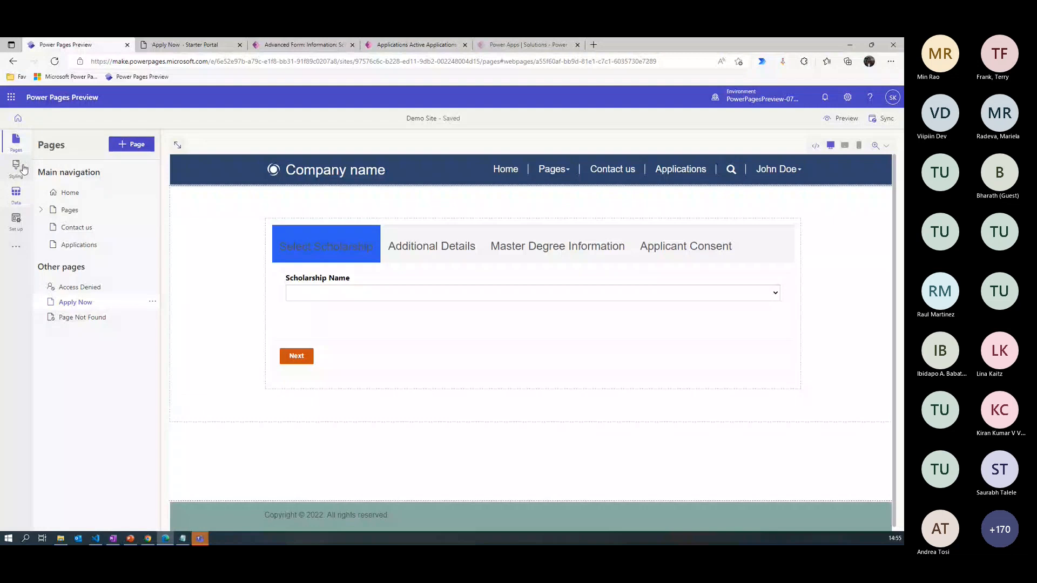
{"action": "left_click", "coordinate": [184, 45]}
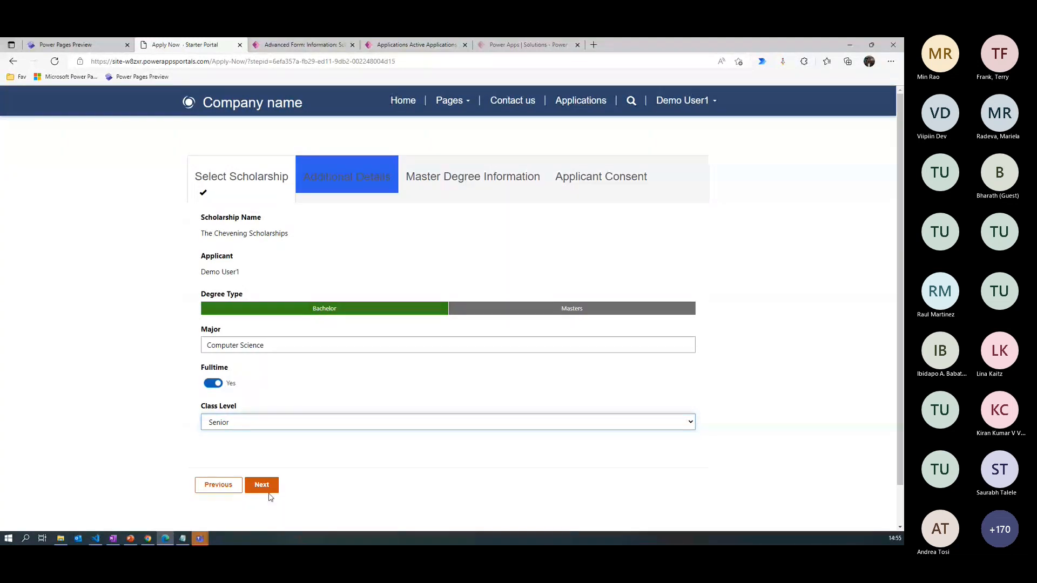
{"action": "left_click", "coordinate": [269, 491]}
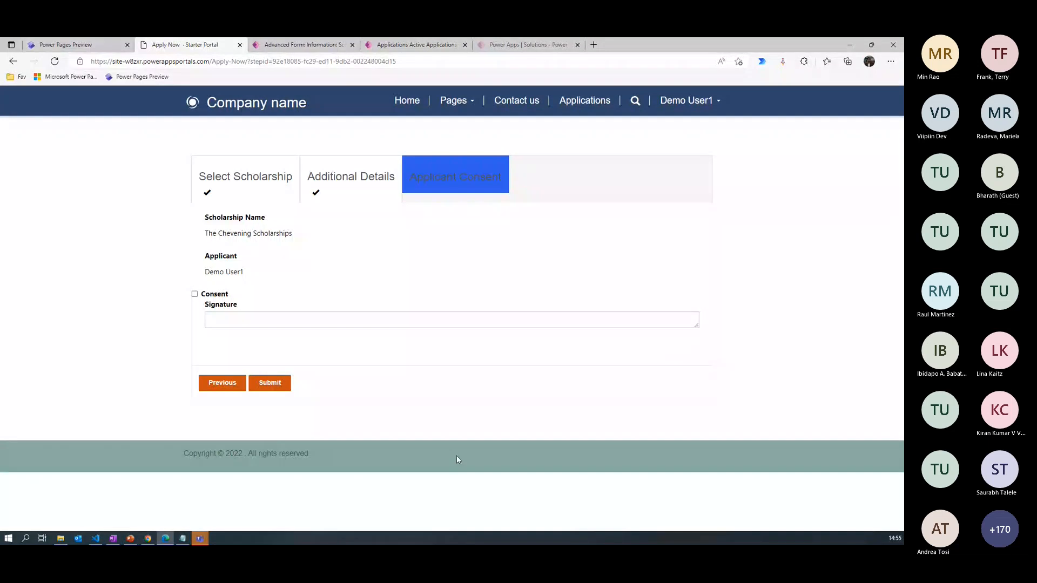
{"action": "left_click", "coordinate": [271, 384]}
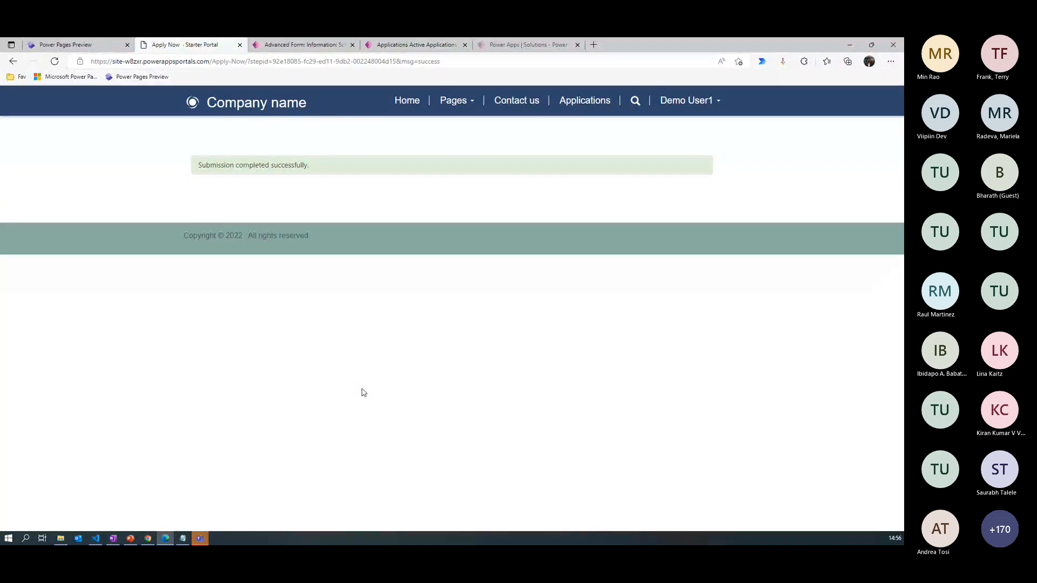
{"action": "left_click", "coordinate": [584, 102]}
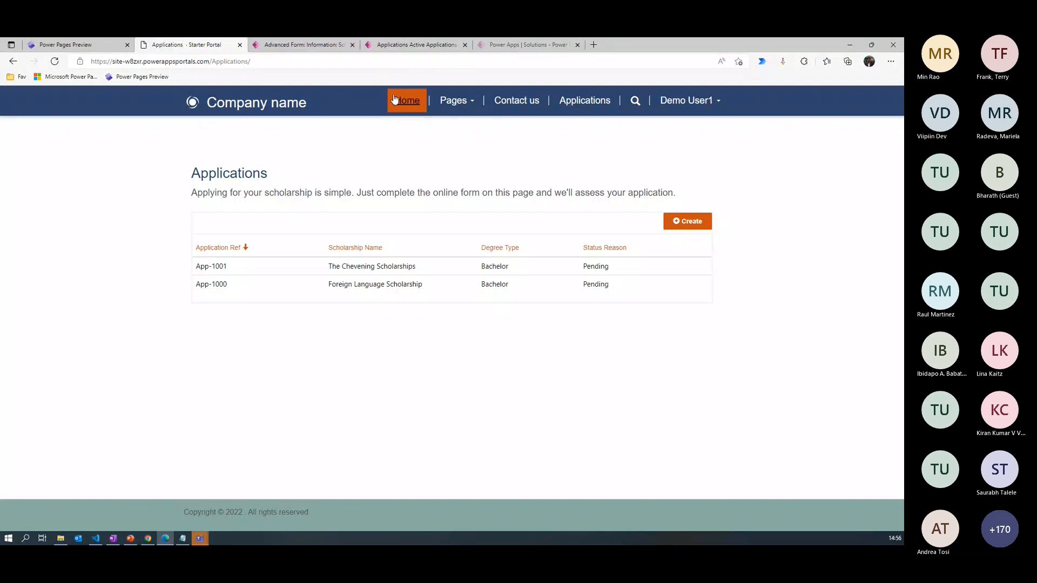
- Switch to the Power Pages design studio, sync the site configuration, and preview the site at desktop size
{"action": "left_click", "coordinate": [66, 45]}
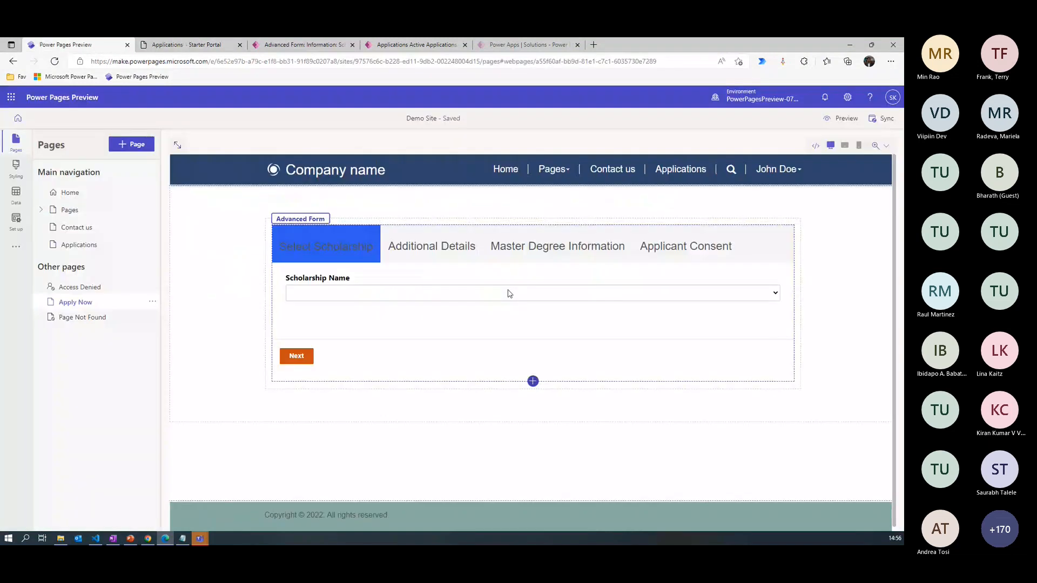
{"action": "left_click", "coordinate": [887, 118]}
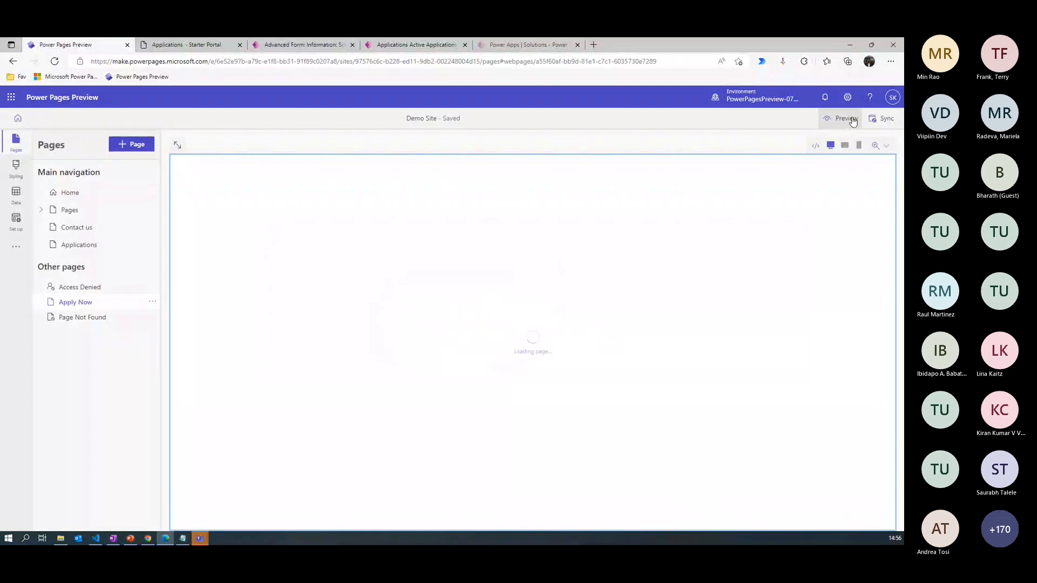
{"action": "left_click", "coordinate": [853, 121]}
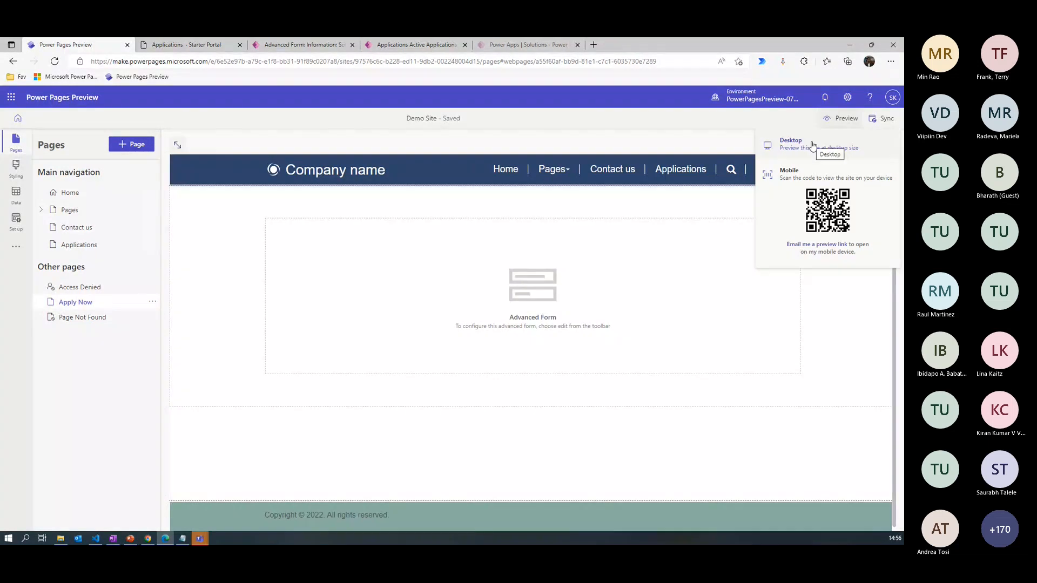
{"action": "left_click", "coordinate": [813, 146]}
- Load the portal's /Apply-now address directly in the browser
{"action": "left_click_drag", "start_coordinate": [211, 61], "coordinate": [298, 64]}
{"action": "type", "text": "A"}
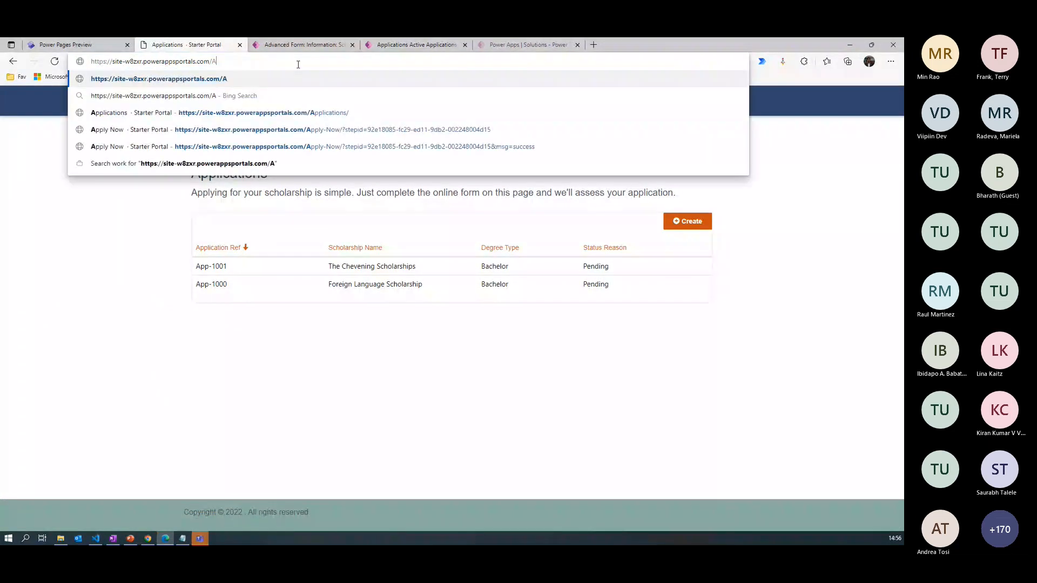
{"action": "type", "text": "pply"}
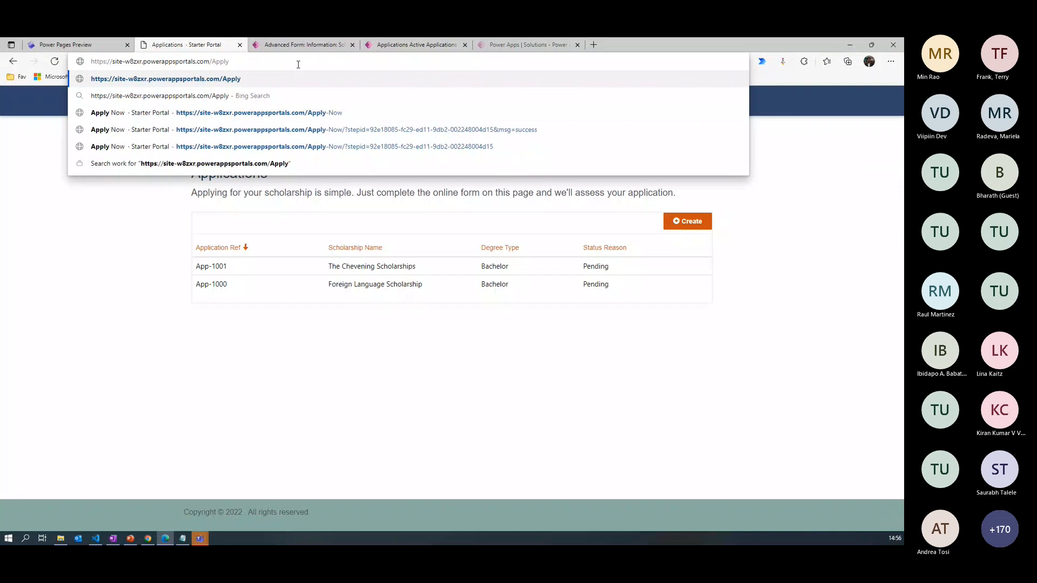
{"action": "type", "text": "-now"}
{"action": "key", "text": "Return"}
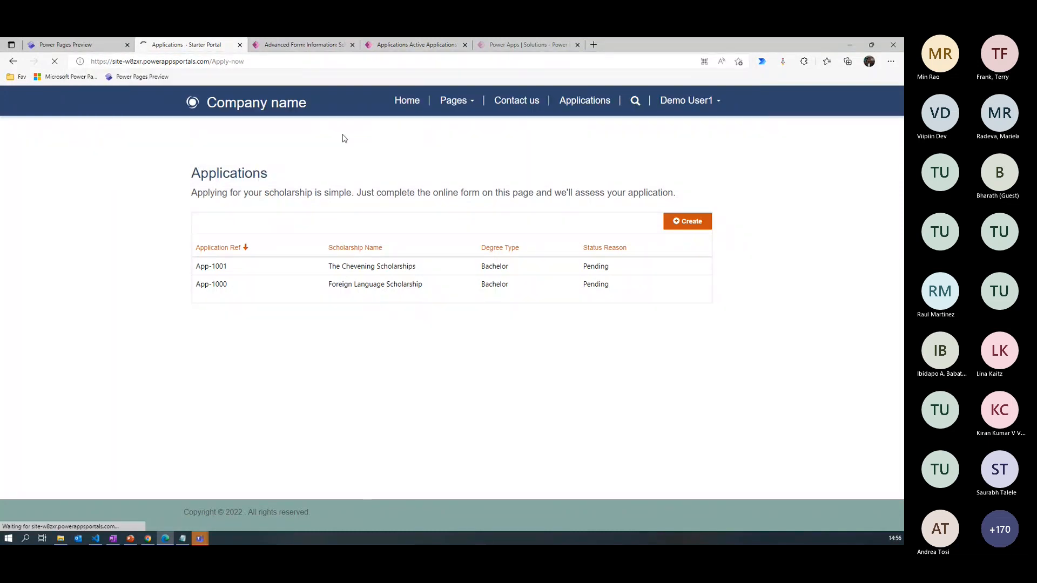
- Preview Apply Now at desktop size from the design studio, select The Royal Society Grants, and continue to Additional Details
{"action": "left_click", "coordinate": [92, 43]}
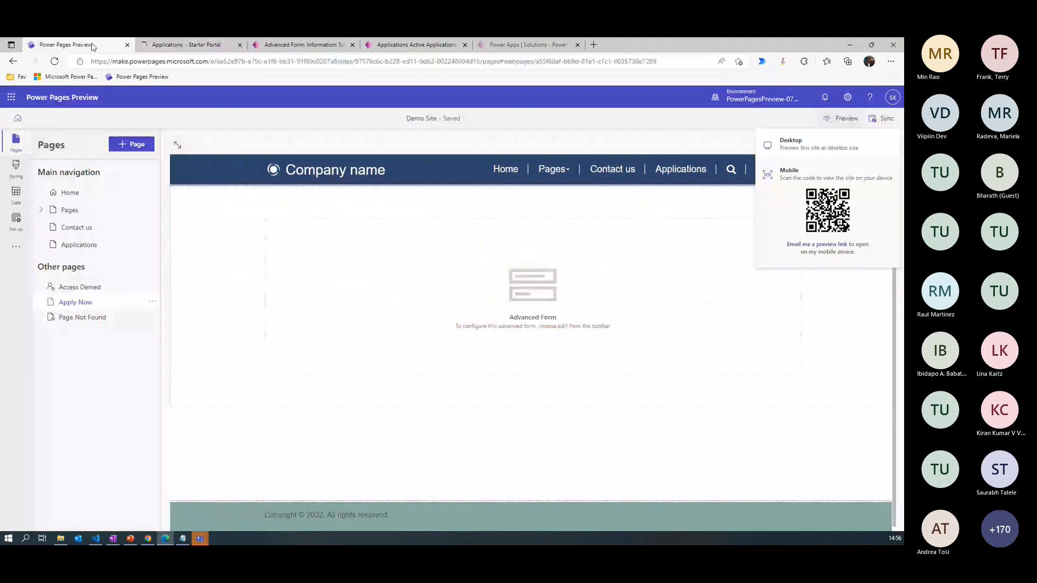
{"action": "left_click", "coordinate": [798, 149]}
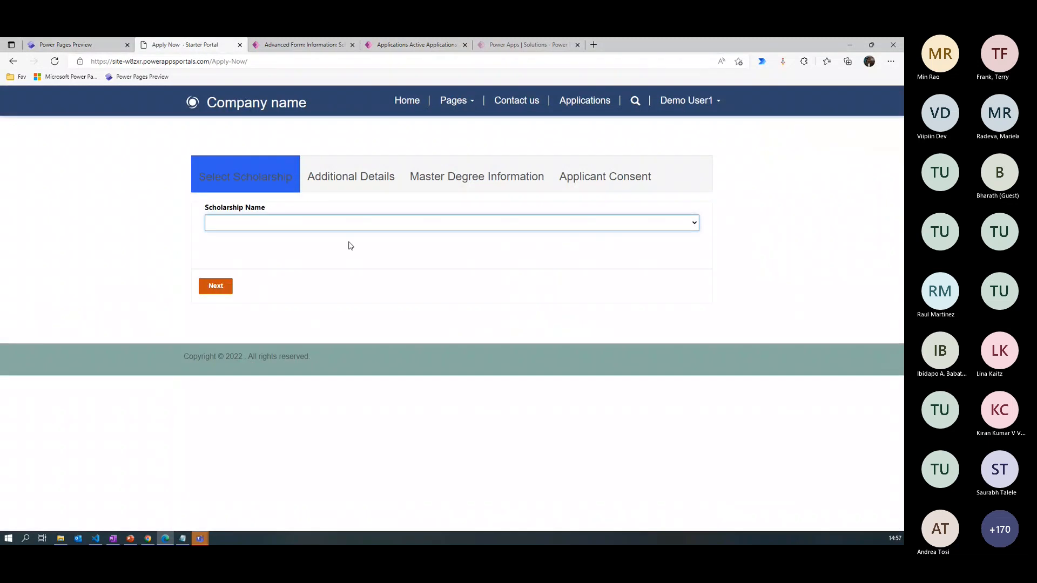
{"action": "left_click", "coordinate": [441, 226]}
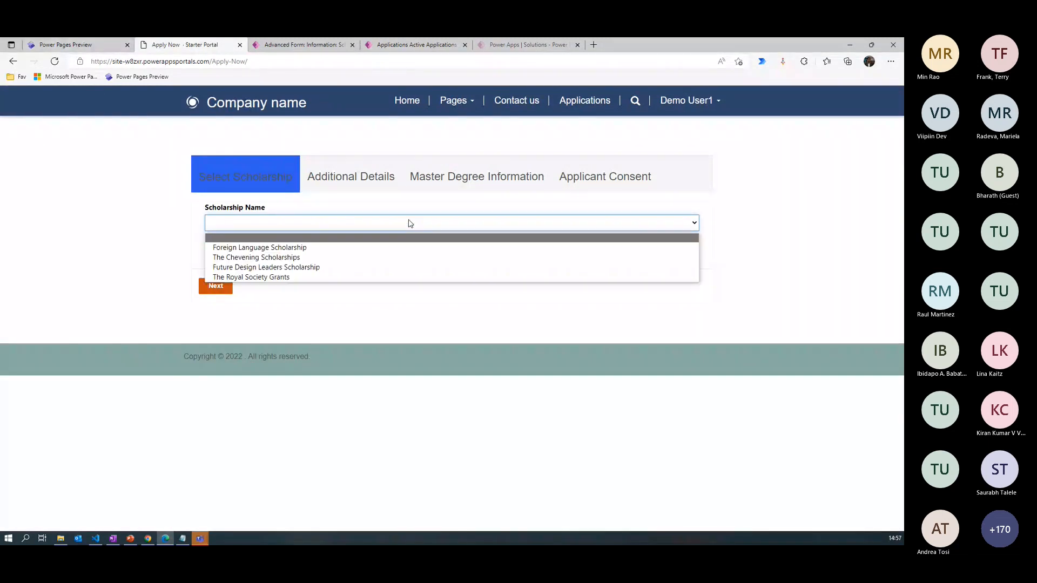
{"action": "left_click", "coordinate": [251, 277]}
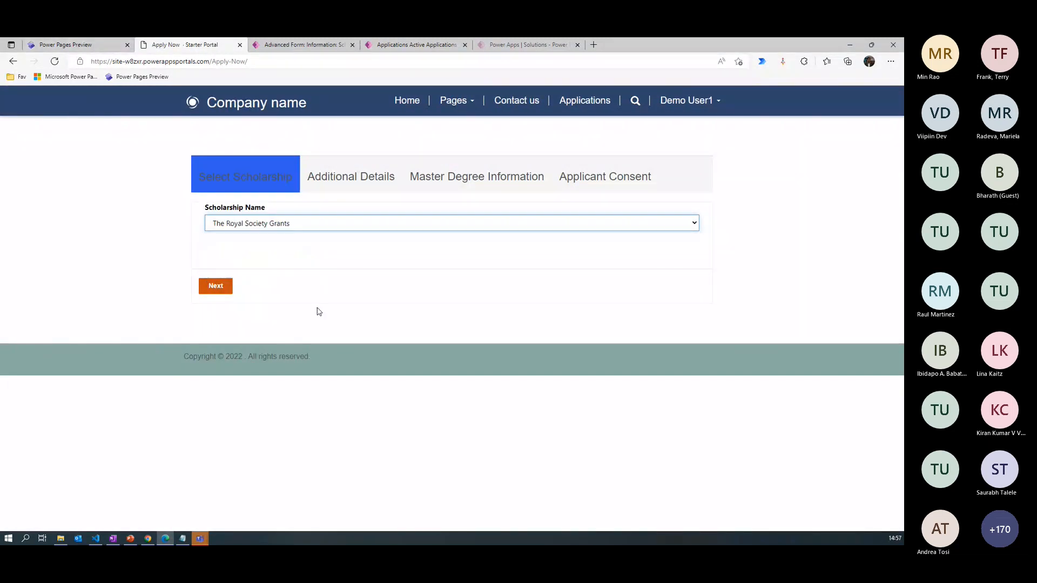
{"action": "left_click", "coordinate": [216, 287]}
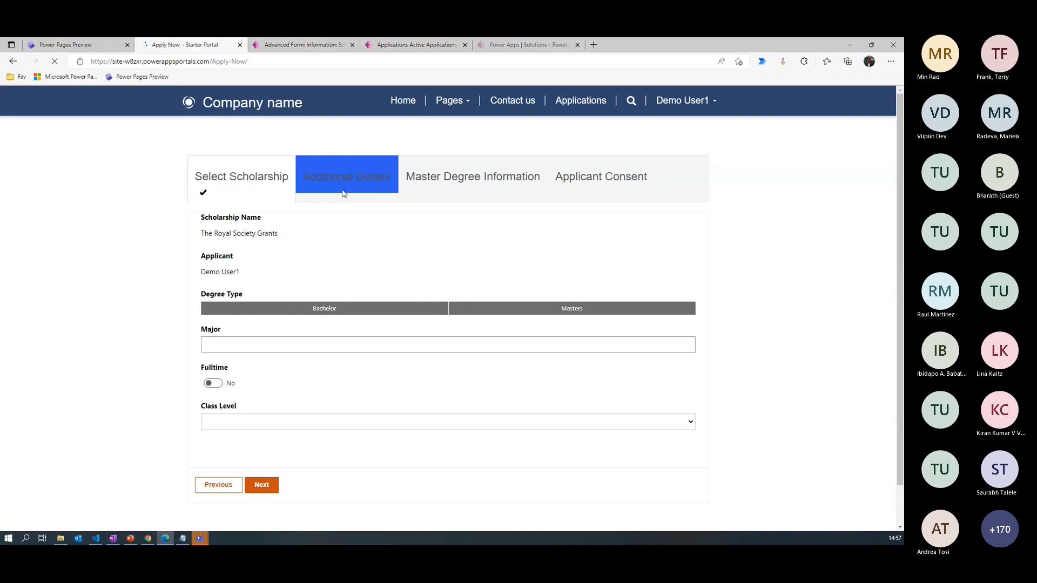
- Fill in Additional Details with degree type Masters, Fulltime on and class level Senior, and continue to Master Degree Information
{"action": "left_click", "coordinate": [573, 312]}
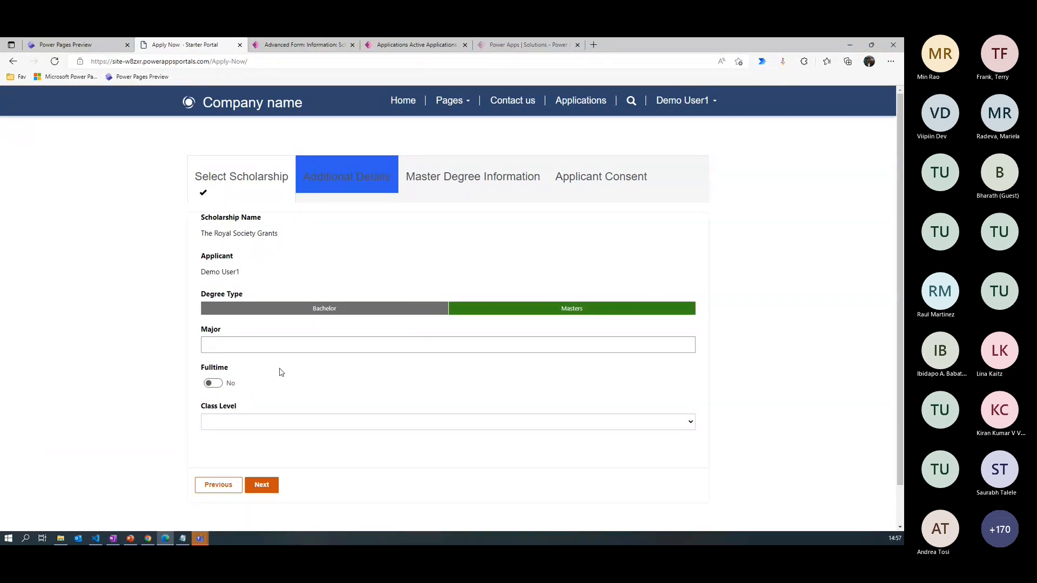
{"action": "left_click", "coordinate": [213, 383]}
{"action": "left_click", "coordinate": [231, 422]}
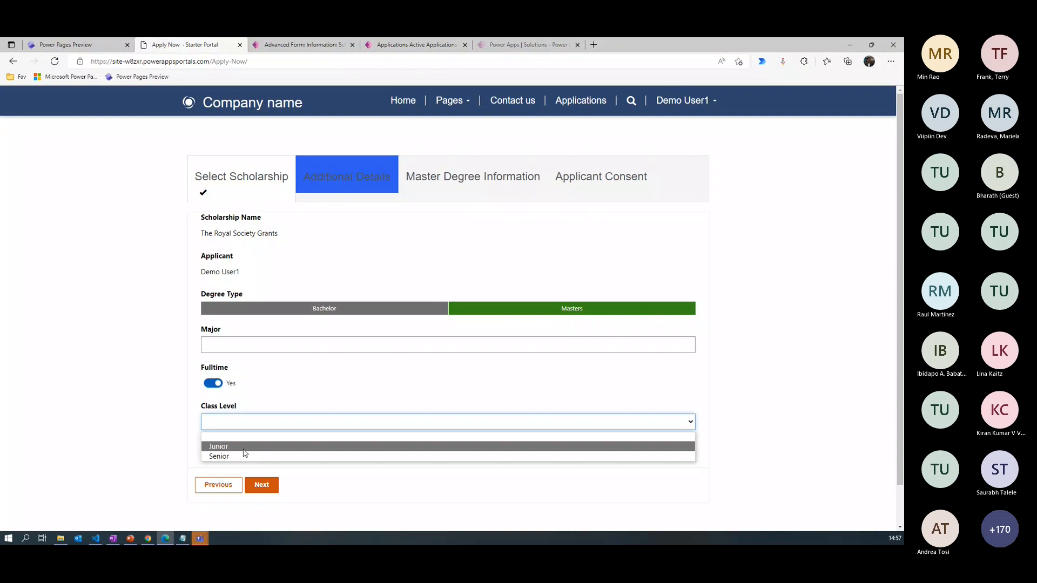
{"action": "left_click", "coordinate": [244, 456]}
{"action": "left_click", "coordinate": [264, 484]}
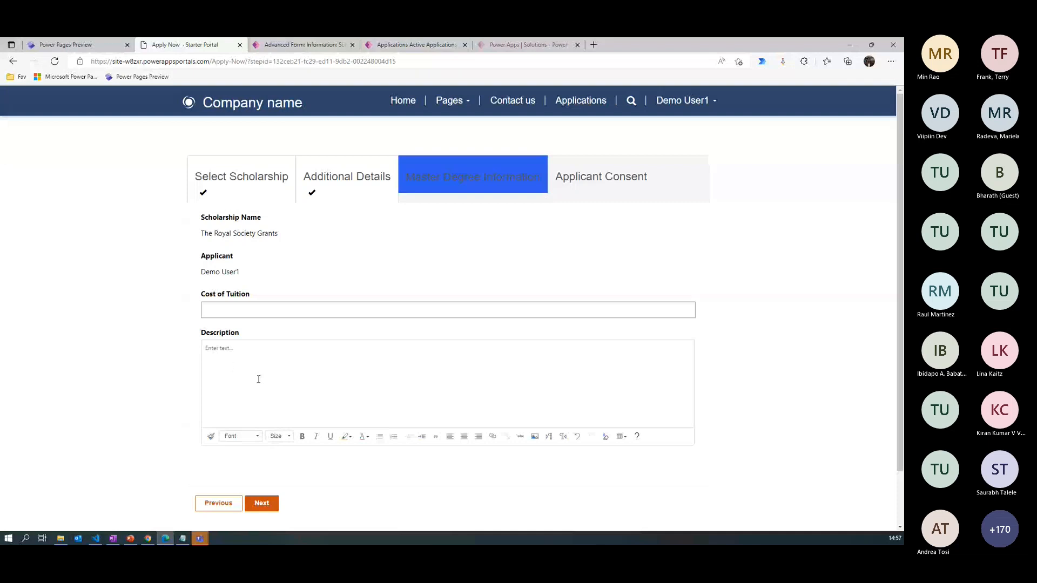
- Enter "Welcome to bootcamp" in the rich-text Description and format it bold at size 24
{"action": "left_click", "coordinate": [232, 365]}
{"action": "type", "text": "Welcome to bootcamp"}
{"action": "left_click_drag", "start_coordinate": [238, 365], "coordinate": [168, 347]}
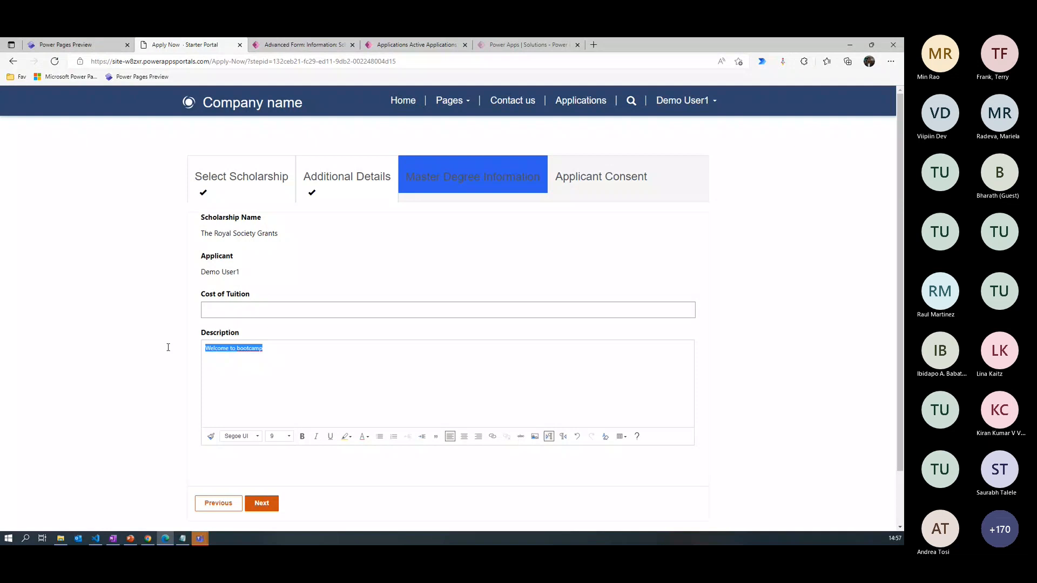
{"action": "left_click", "coordinate": [301, 437]}
{"action": "left_click", "coordinate": [290, 437]}
{"action": "left_click", "coordinate": [341, 394]}
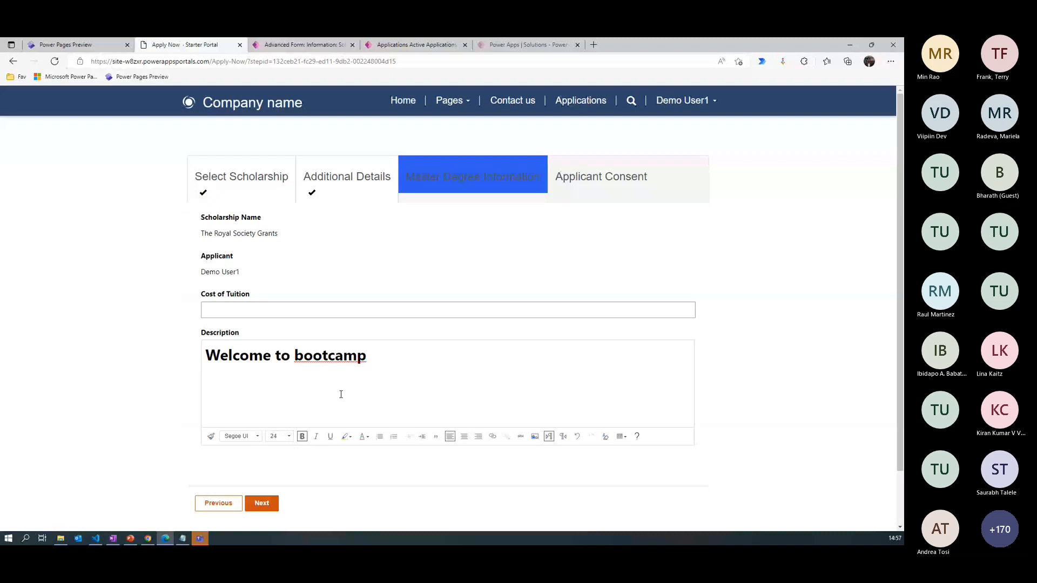
- Correct the Description to "Welcome to boot camp", colour the text red, and continue to Applicant Consent
{"action": "left_click", "coordinate": [398, 366]}
{"action": "key", "text": "ctrl+a"}
{"action": "left_click", "coordinate": [366, 436]}
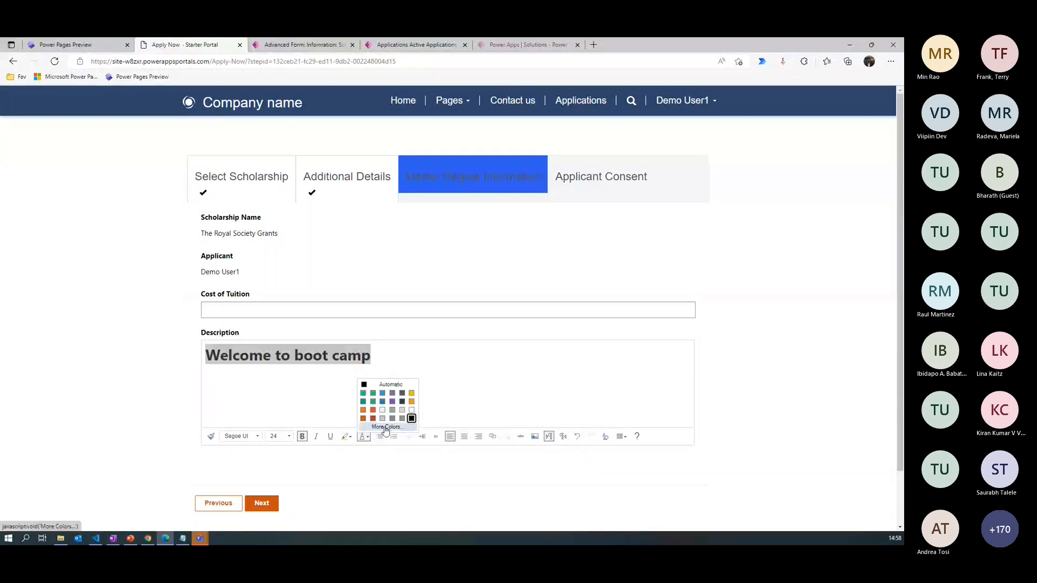
{"action": "left_click", "coordinate": [372, 410]}
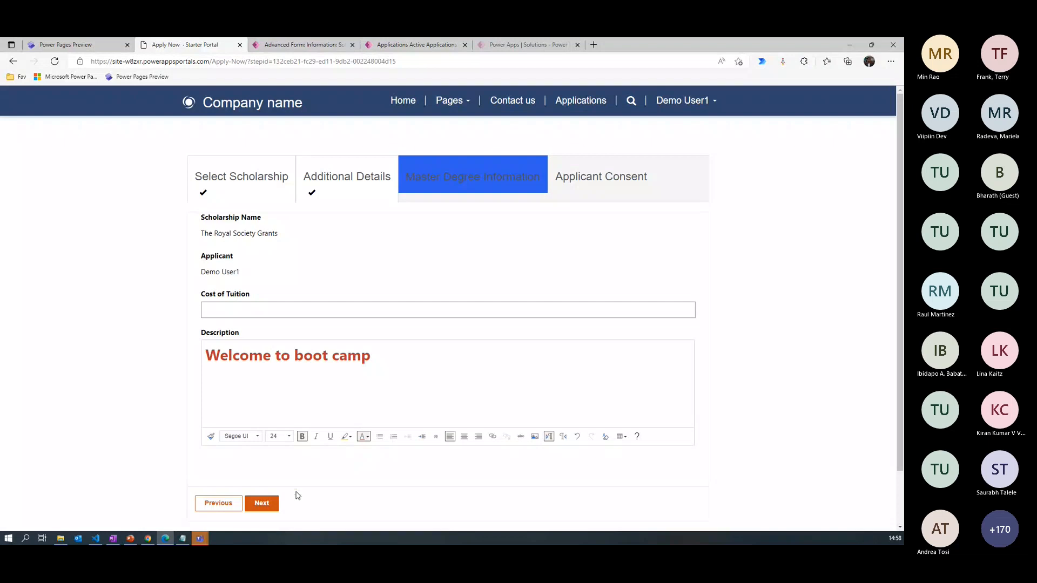
{"action": "left_click", "coordinate": [269, 503]}
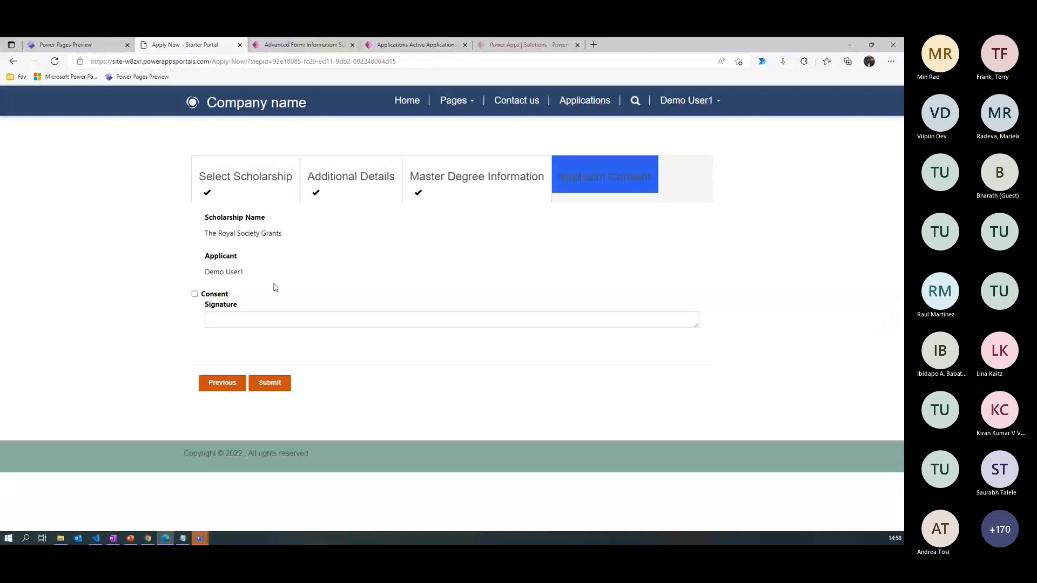
- Switch to Visual Studio Code to examine the consent validator script, and return to the portal's Applicant Consent form
{"action": "left_click", "coordinate": [101, 540]}
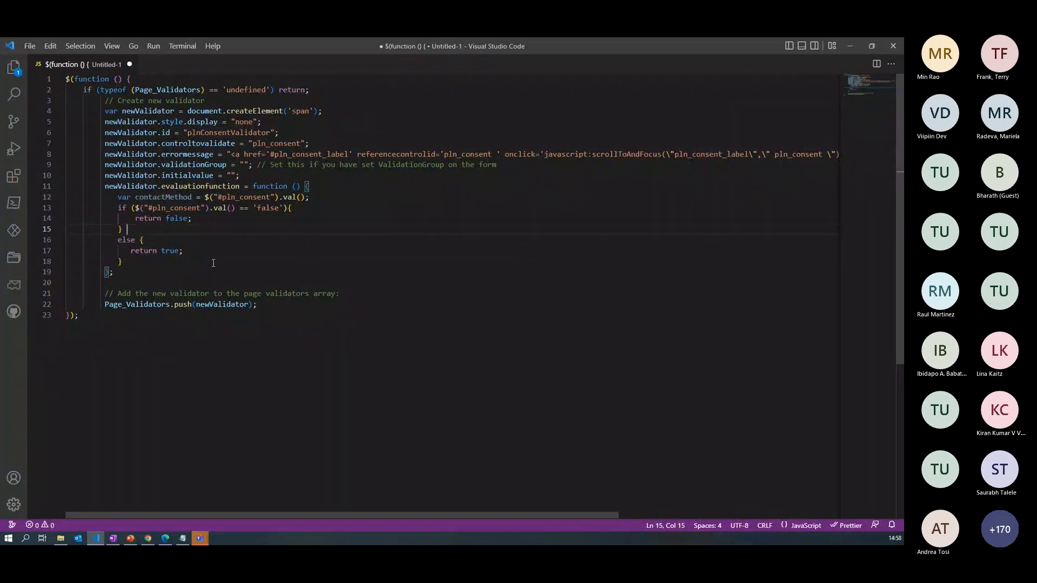
{"action": "left_click", "coordinate": [846, 47]}
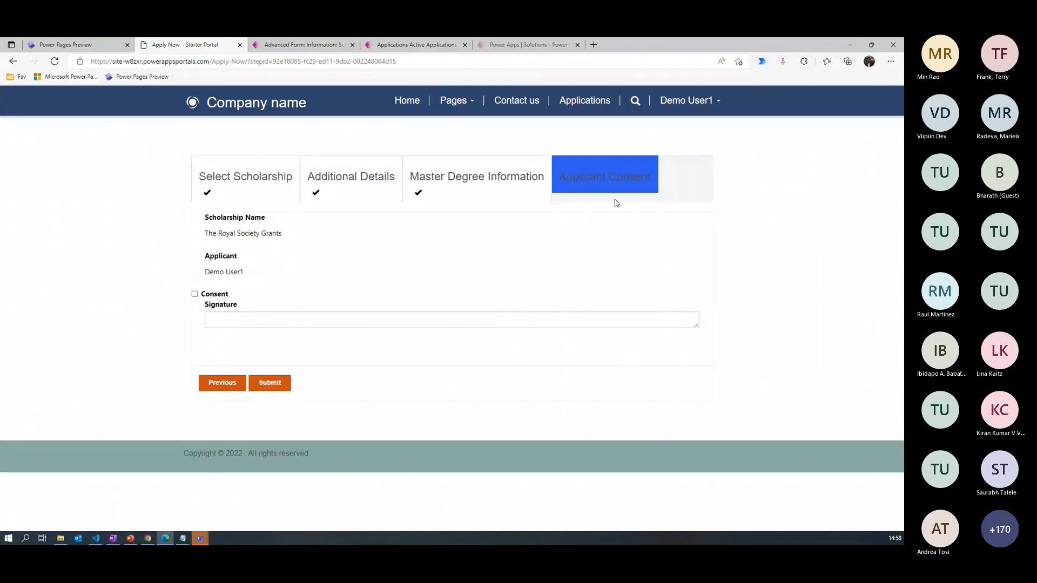
- Open the 4.Applicant Consent advanced form step in Portal Management and examine the Custom JavaScript section of its form options
{"action": "left_click", "coordinate": [295, 43]}
{"action": "left_click", "coordinate": [238, 324]}
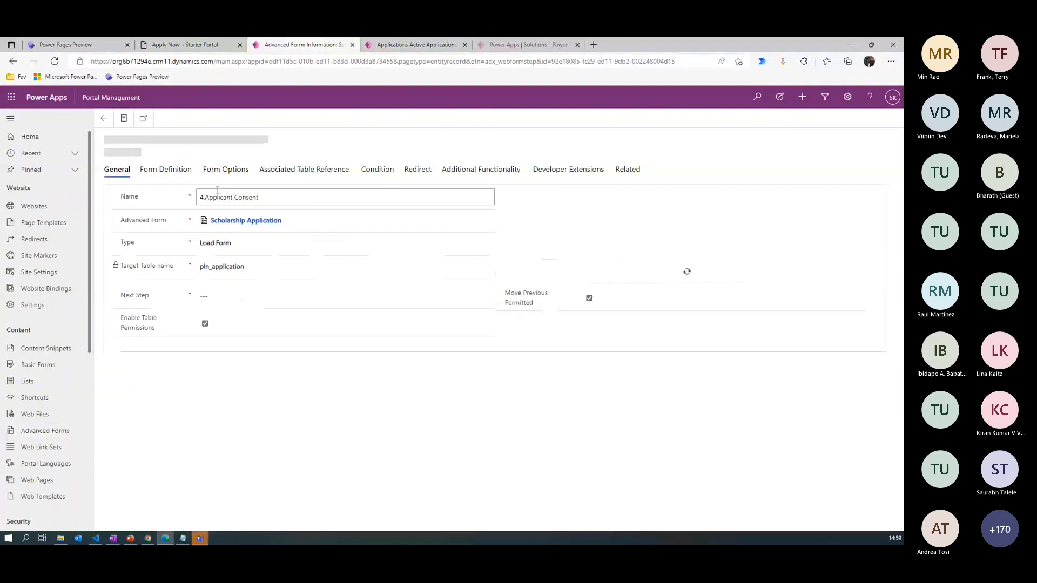
{"action": "left_click", "coordinate": [225, 170]}
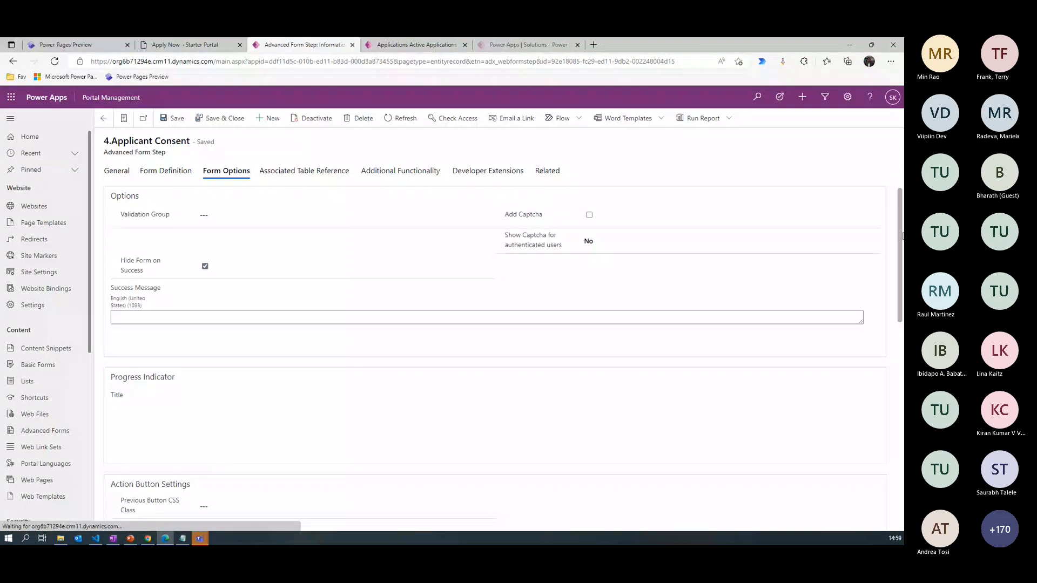
{"action": "scroll", "coordinate": [197, 368], "scroll_direction": "down", "scroll_amount": 10}
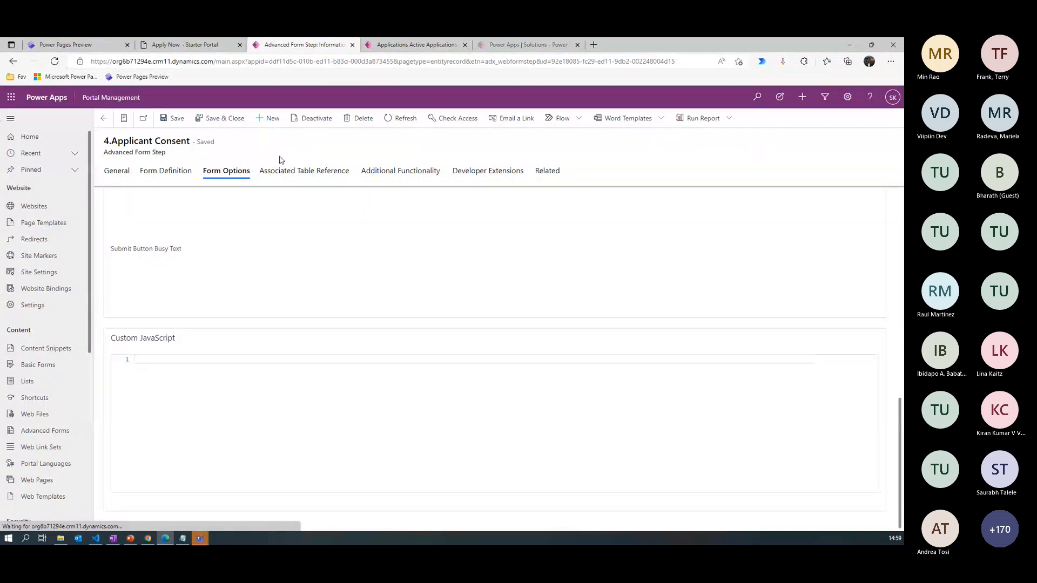
- Return to the Power Pages home and open a desktop preview of the Power Pages Learn site
{"action": "left_click", "coordinate": [86, 46]}
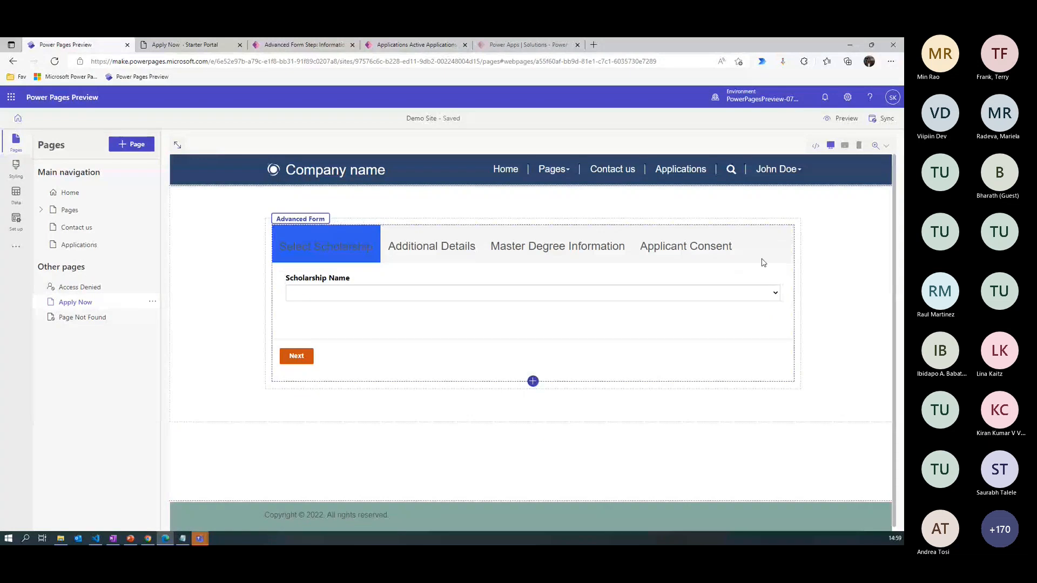
{"action": "left_click", "coordinate": [16, 123]}
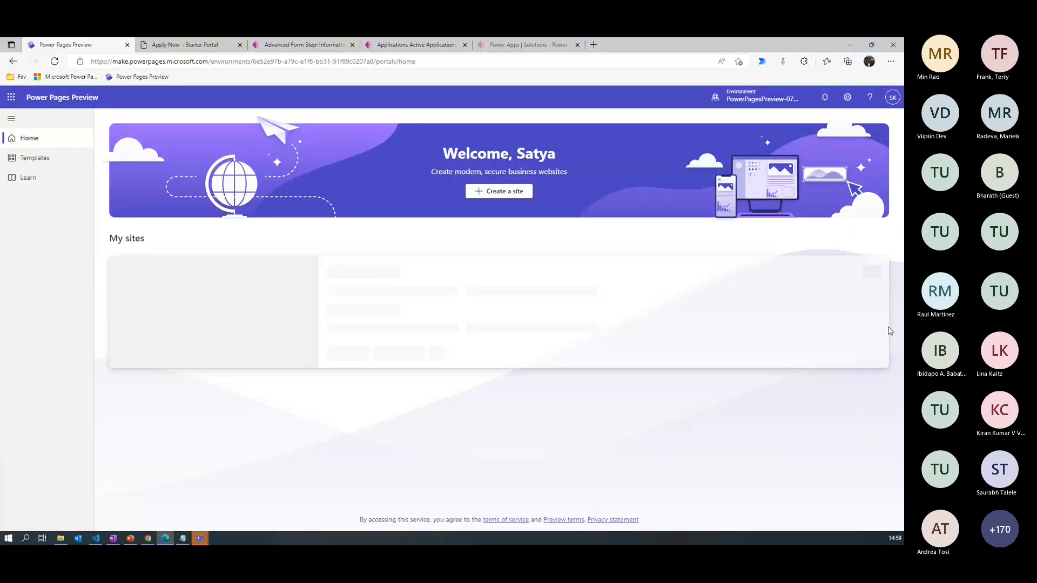
{"action": "left_click", "coordinate": [202, 46]}
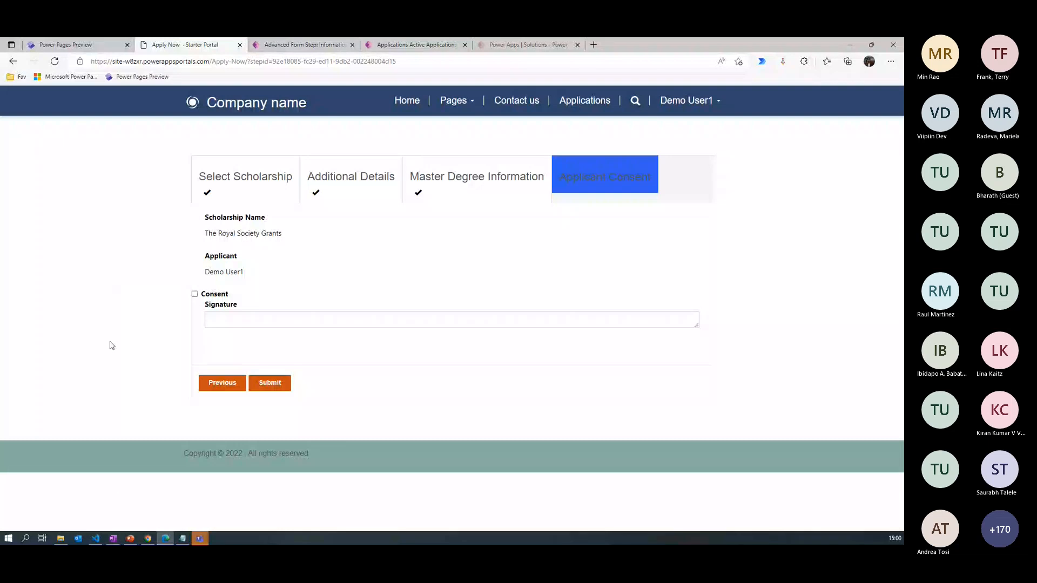
{"action": "left_click", "coordinate": [65, 44]}
{"action": "scroll", "coordinate": [890, 288], "scroll_direction": "down", "scroll_amount": 3}
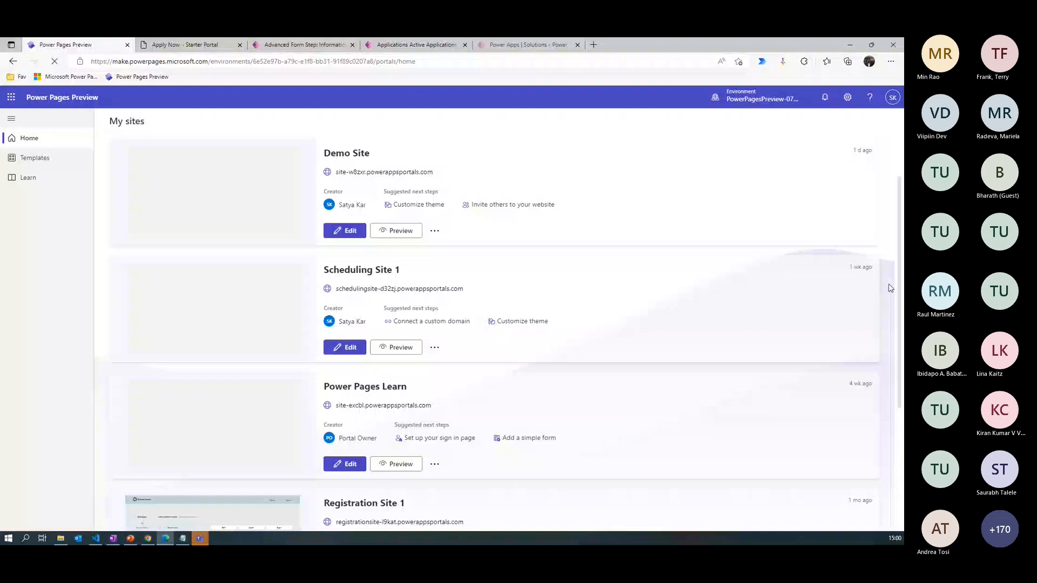
{"action": "scroll", "coordinate": [890, 288], "scroll_direction": "down", "scroll_amount": 2}
{"action": "left_click", "coordinate": [401, 366]}
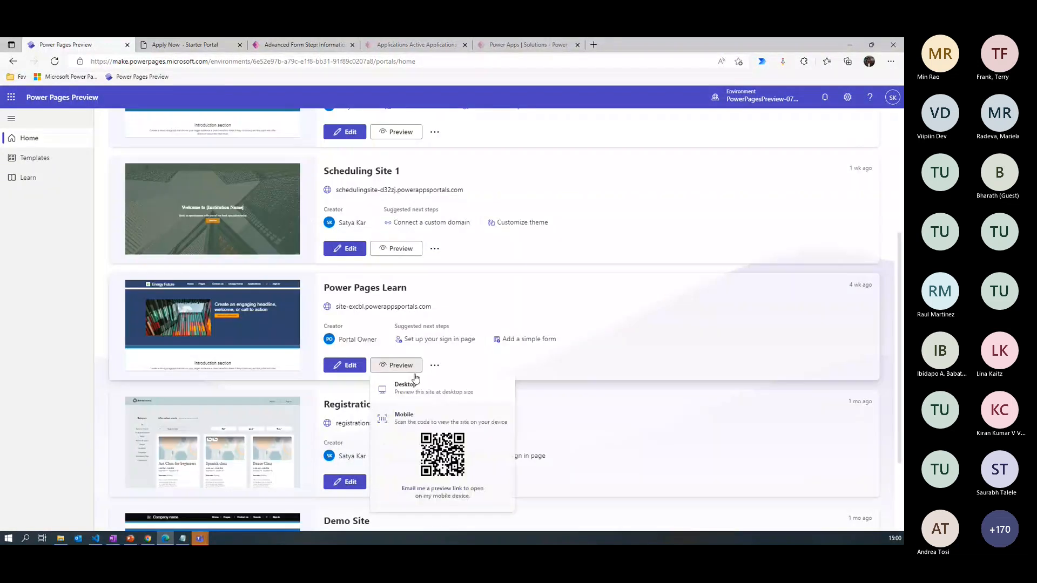
{"action": "left_click", "coordinate": [406, 385]}
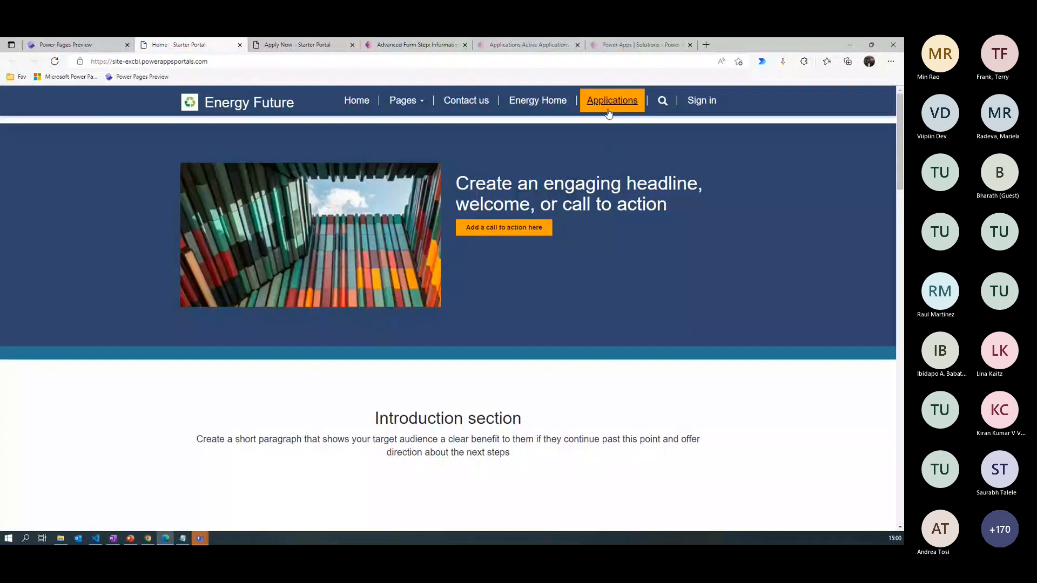
- Open the Energy Future portal's Applications page and sign in locally with the account's user name and password
{"action": "left_click", "coordinate": [609, 104]}
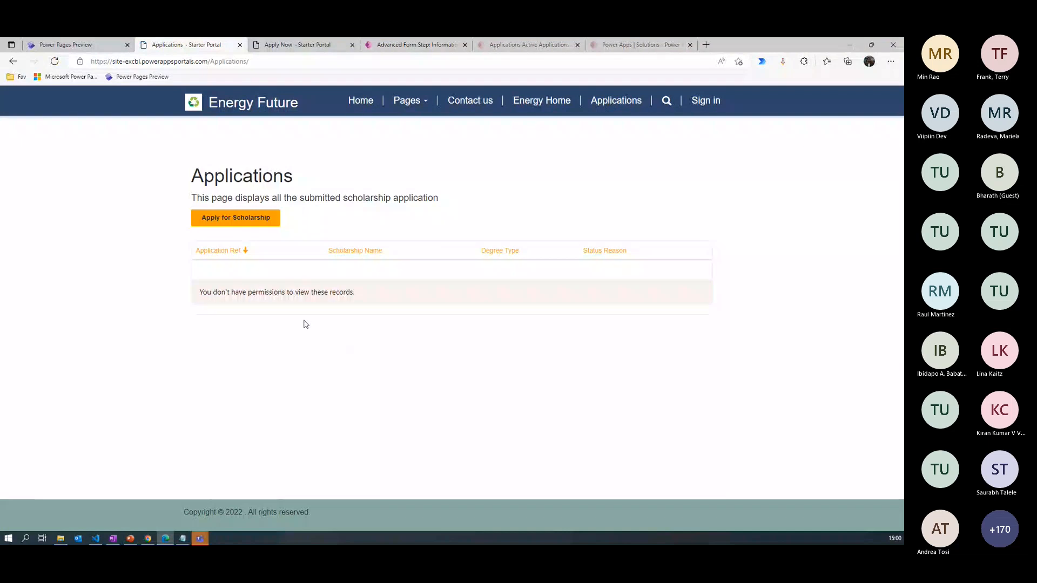
{"action": "left_click", "coordinate": [706, 100]}
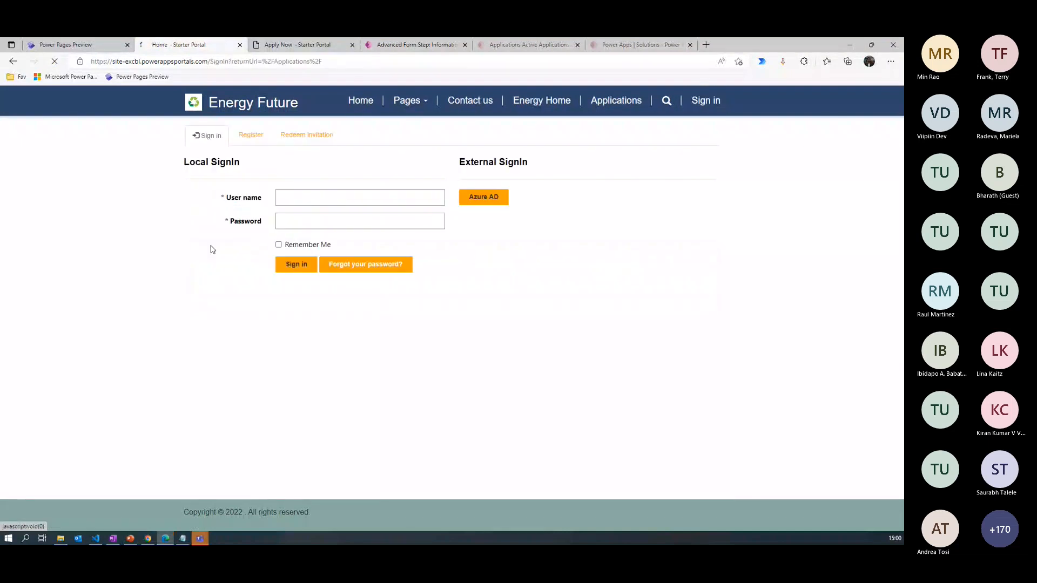
{"action": "left_click", "coordinate": [284, 206]}
{"action": "type", "text": "satya"}
{"action": "key", "text": "Tab"}
{"action": "type", "text": "••••"}
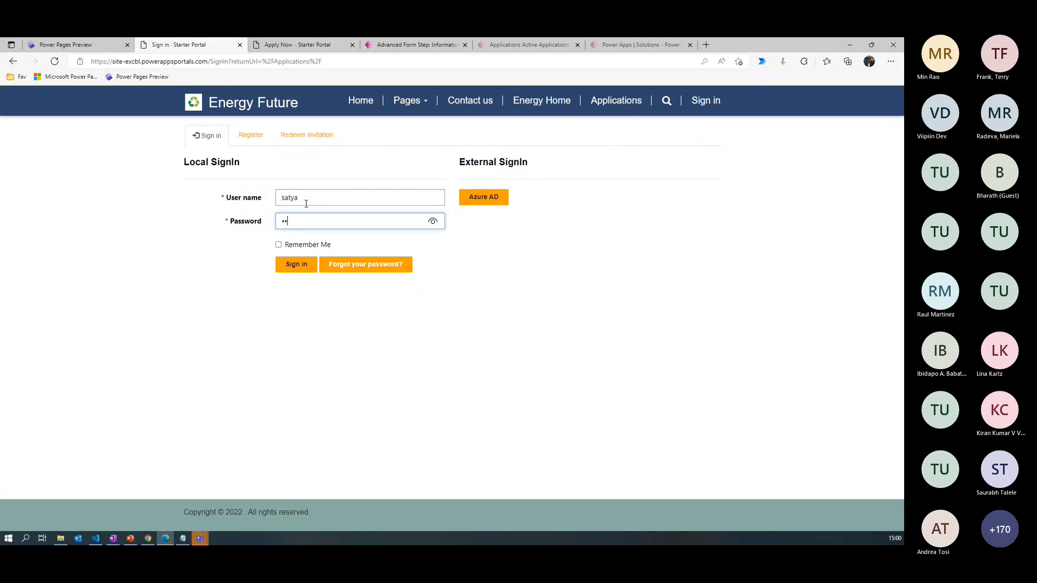
{"action": "type", "text": "••••••"}
{"action": "key", "text": "Return"}
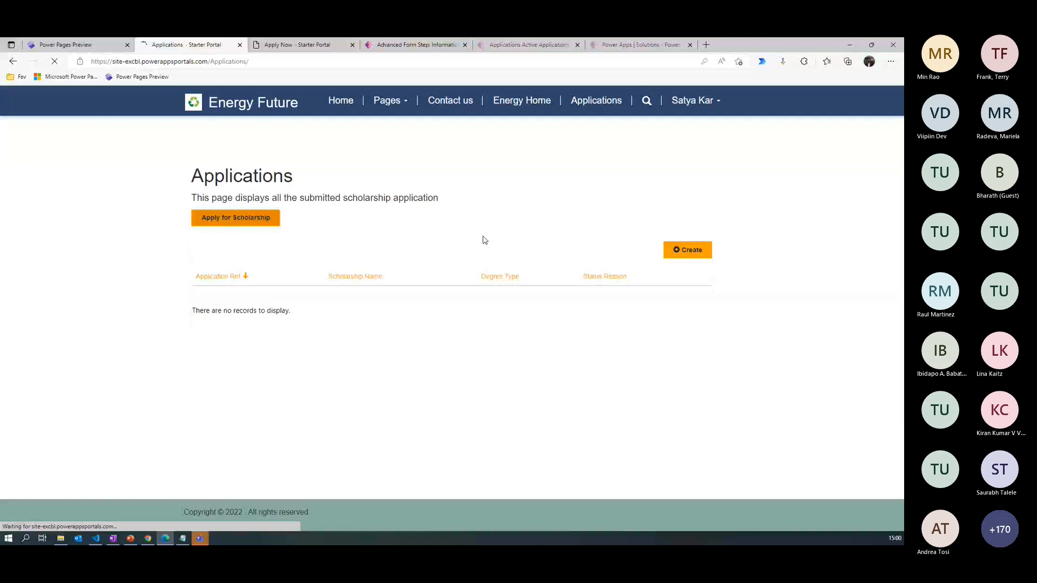
- Apply for The Chevening Scholarships and complete Additional Details, continuing to Master Degree Information
{"action": "left_click", "coordinate": [257, 268]}
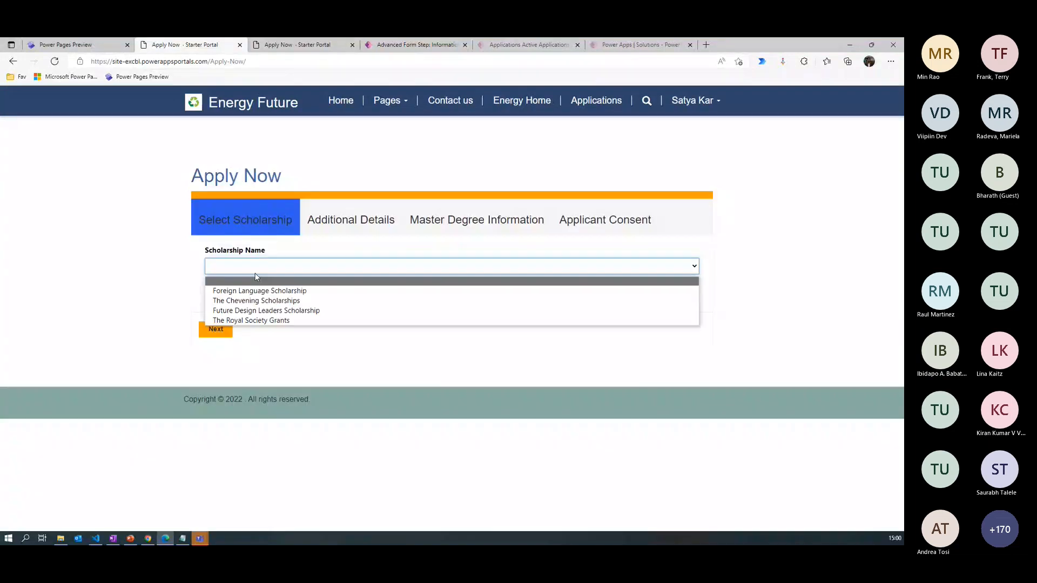
{"action": "left_click", "coordinate": [256, 301]}
{"action": "left_click", "coordinate": [215, 329]}
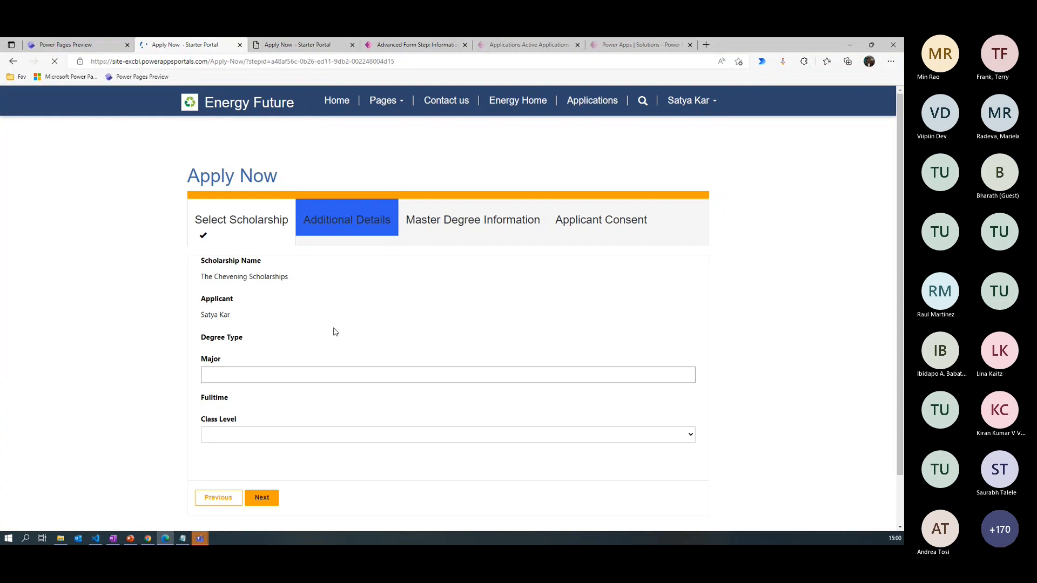
{"action": "left_click", "coordinate": [213, 426]}
{"action": "left_click", "coordinate": [261, 526]}
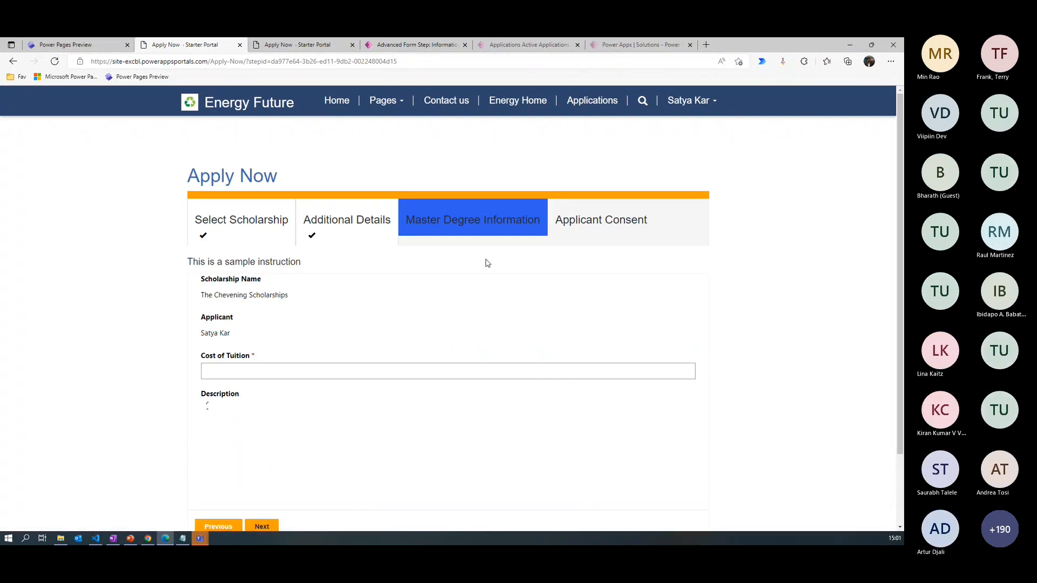
- Test continuing with Cost of Tuition left empty, and enter 2000 as the cost to proceed to Applicant Consent
{"action": "scroll", "coordinate": [897, 186], "scroll_direction": "down", "scroll_amount": 2}
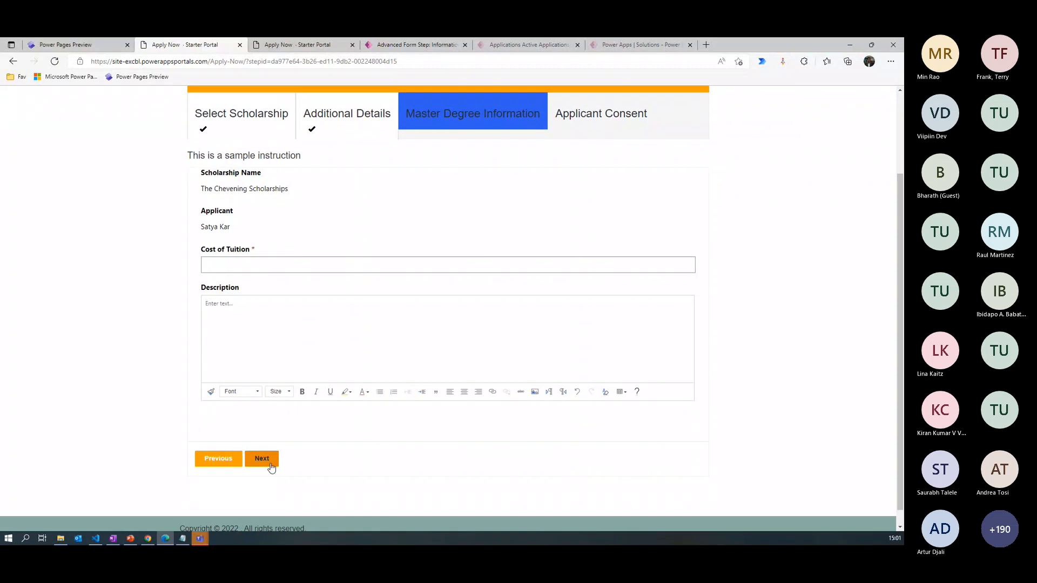
{"action": "left_click", "coordinate": [270, 464]}
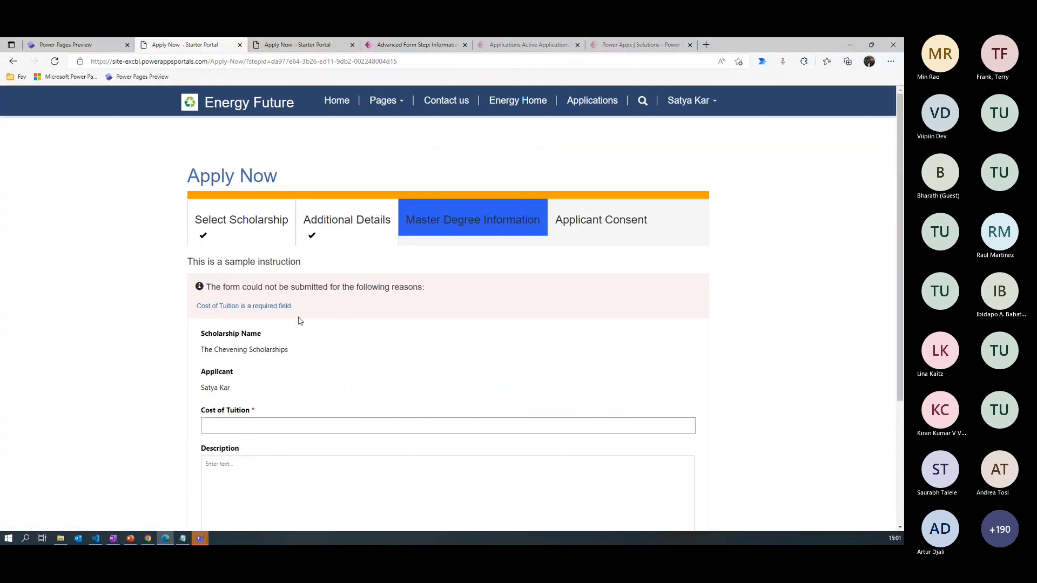
{"action": "left_click", "coordinate": [237, 424]}
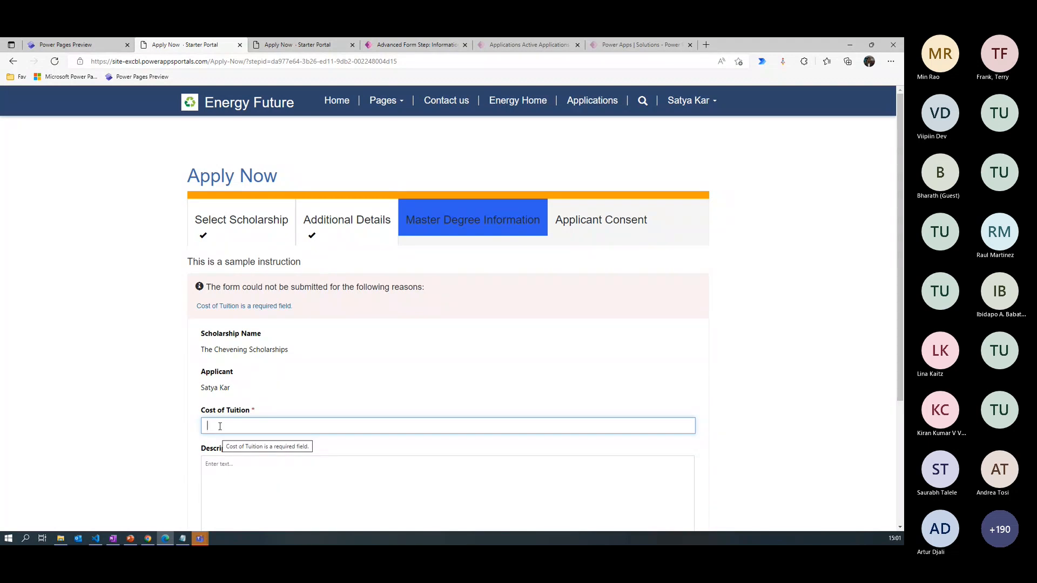
{"action": "type", "text": "2000"}
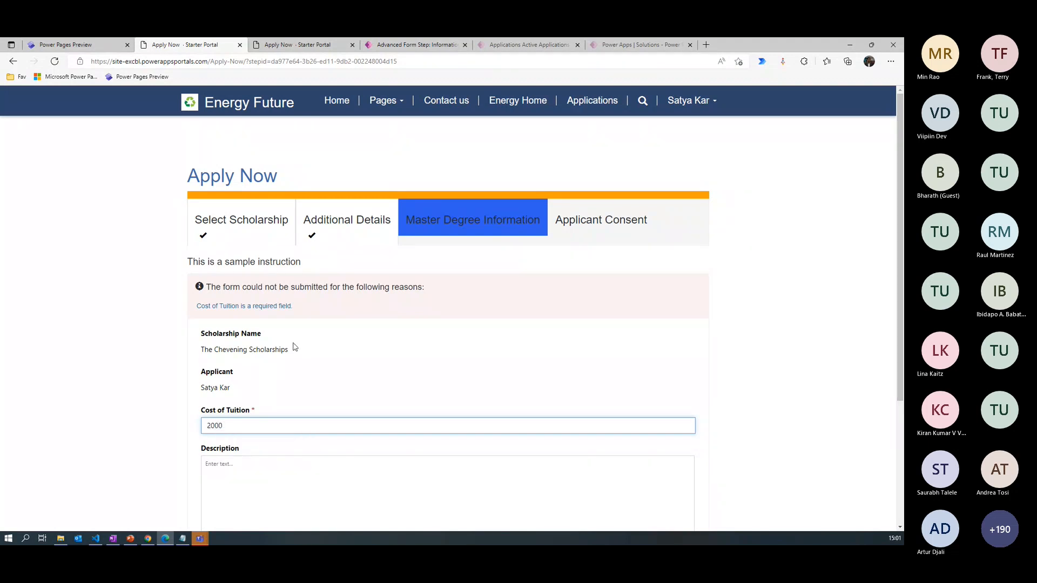
{"action": "scroll", "coordinate": [219, 474], "scroll_direction": "down", "scroll_amount": 3}
{"action": "left_click", "coordinate": [262, 480]}
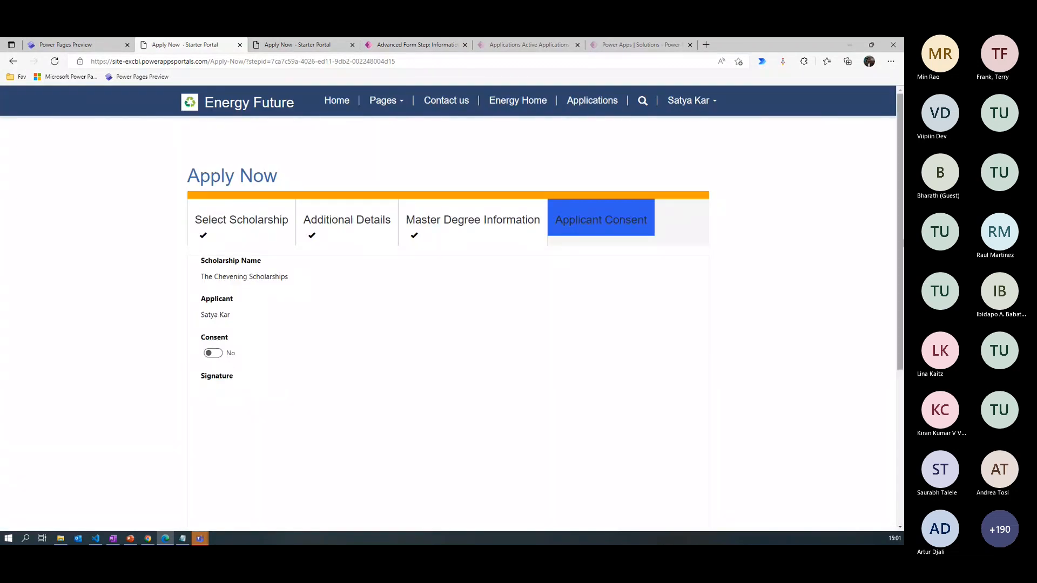
- Try submitting the application without consent, and set Consent to Yes with a hand-drawn signature
{"action": "mouse_move", "coordinate": [901, 225]}
{"action": "left_mouse_down"}
{"action": "mouse_move", "coordinate": [878, 356]}
{"action": "mouse_move", "coordinate": [867, 333]}
{"action": "left_mouse_up"}
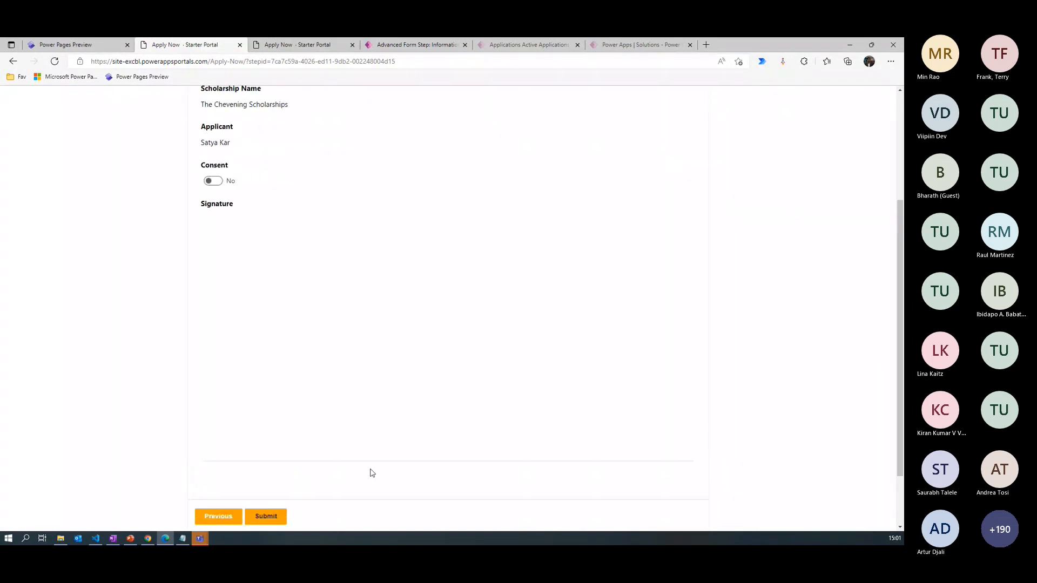
{"action": "left_click", "coordinate": [270, 519]}
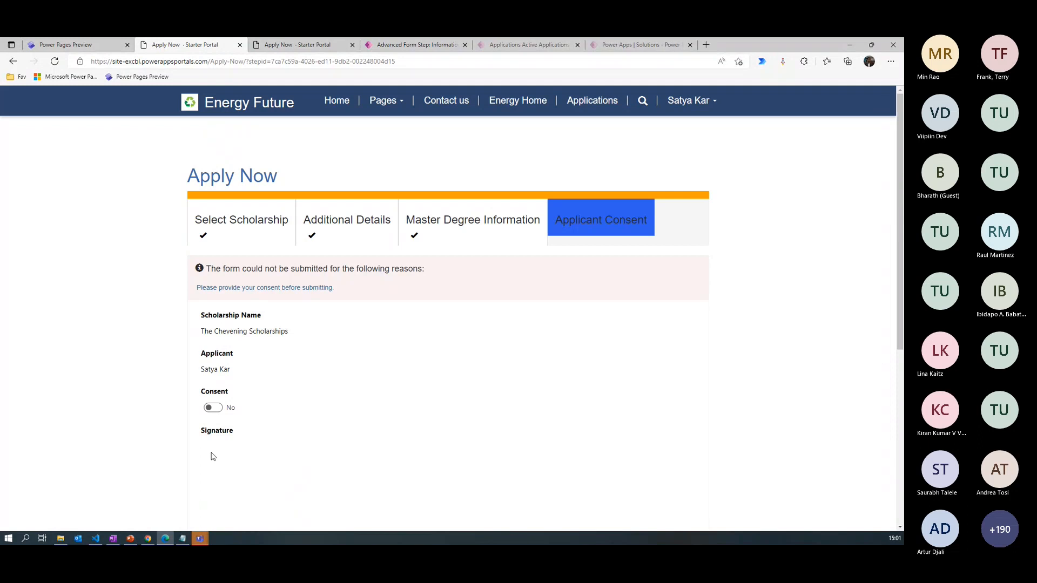
{"action": "left_click", "coordinate": [213, 408]}
{"action": "scroll", "coordinate": [357, 386], "scroll_direction": "down", "scroll_amount": 3}
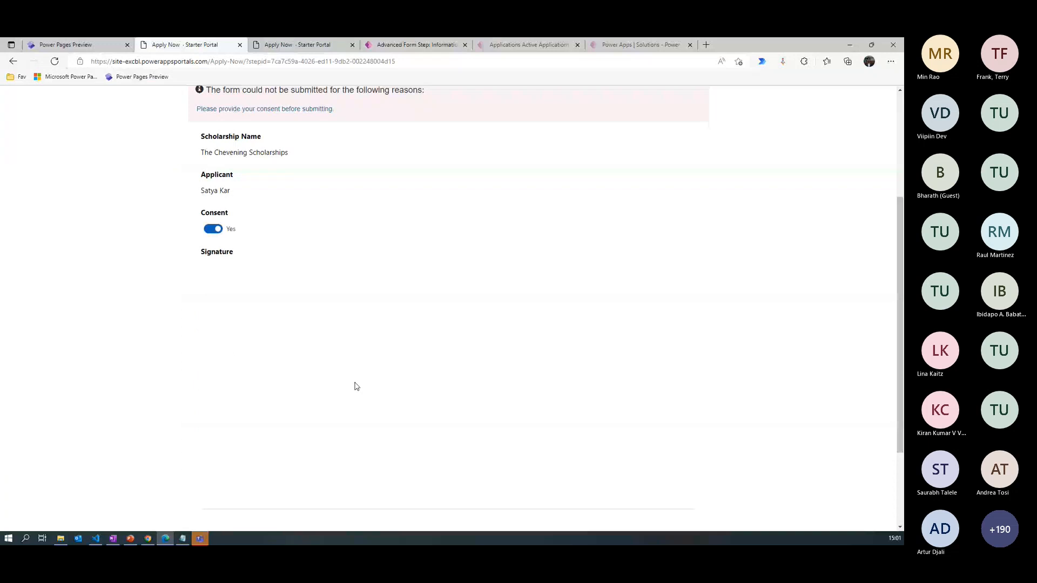
{"action": "scroll", "coordinate": [356, 386], "scroll_direction": "down", "scroll_amount": 2}
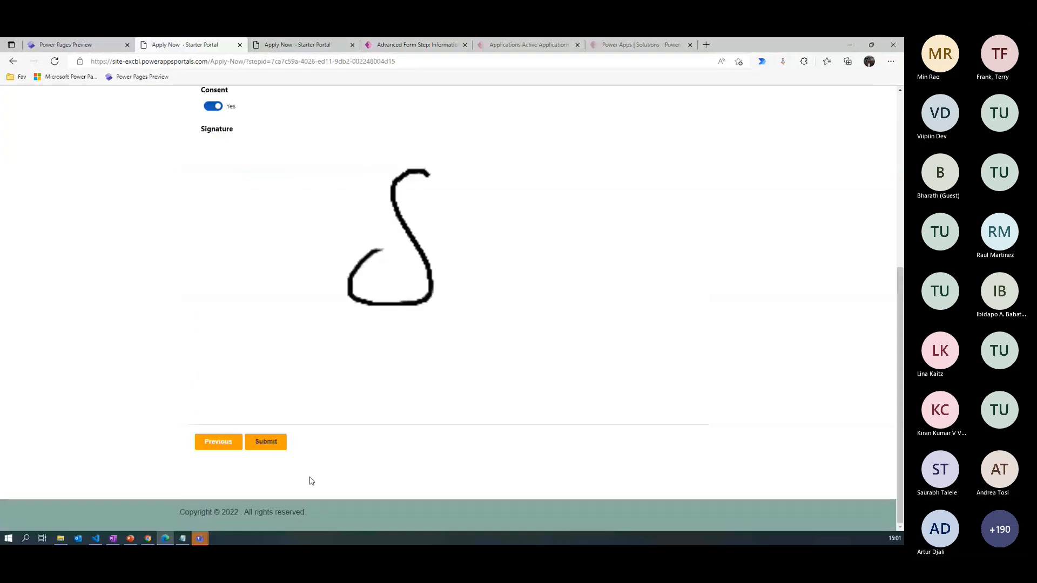